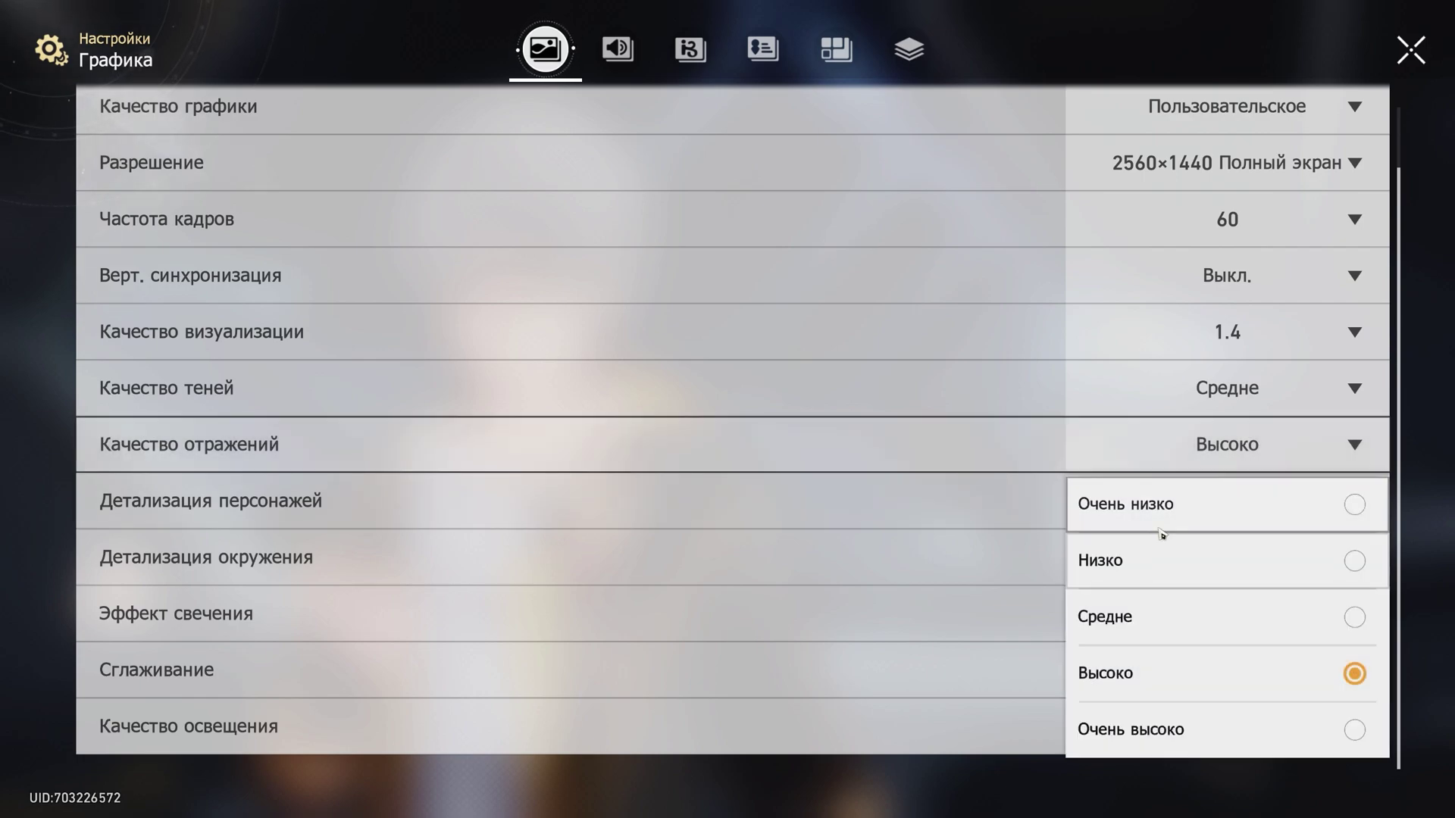
Step: Check the reflection and character detail options in the graphics settings, and set Детализация окружения to Высоко
left_click(1205, 527)
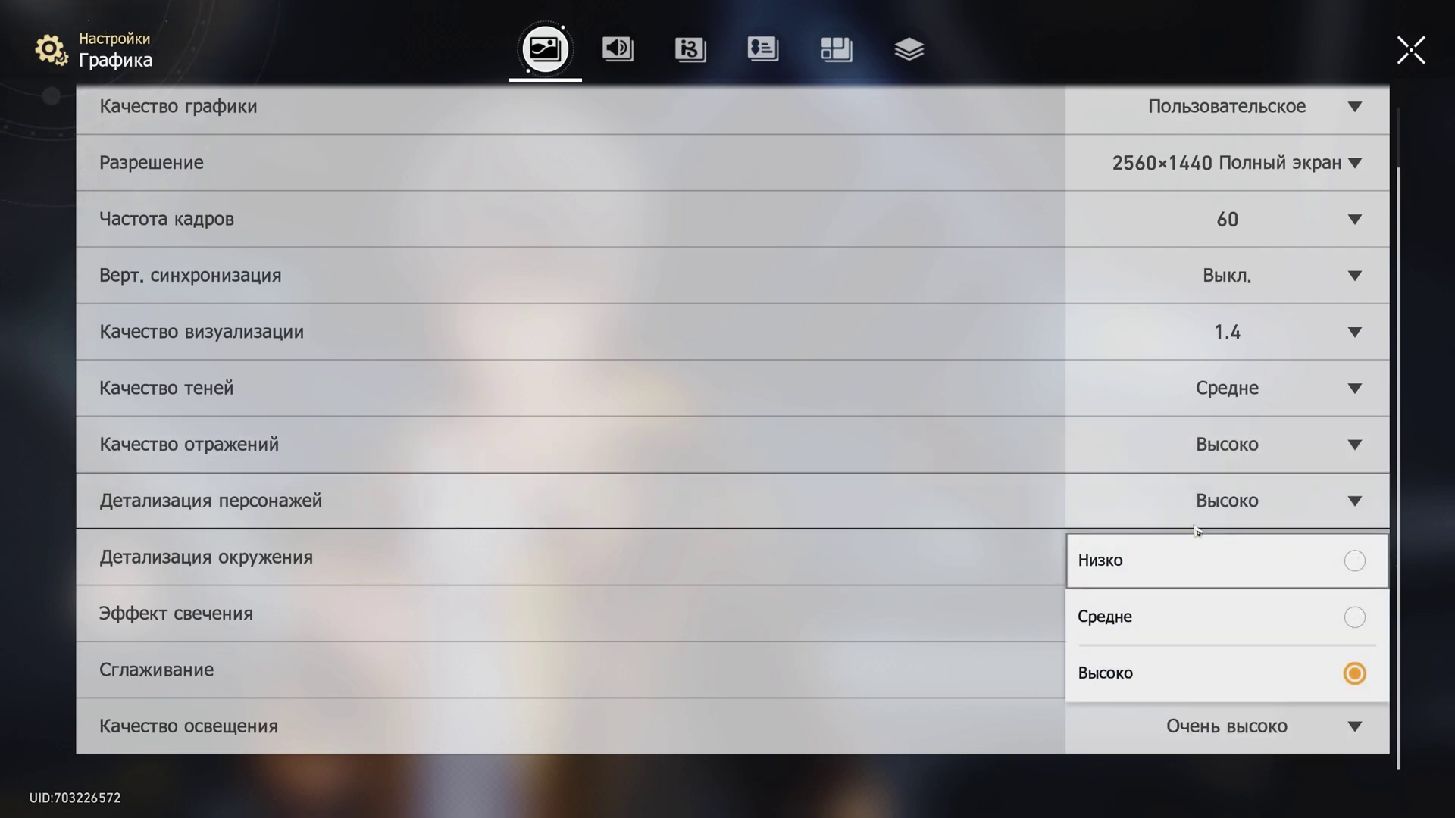
left_click(1231, 498)
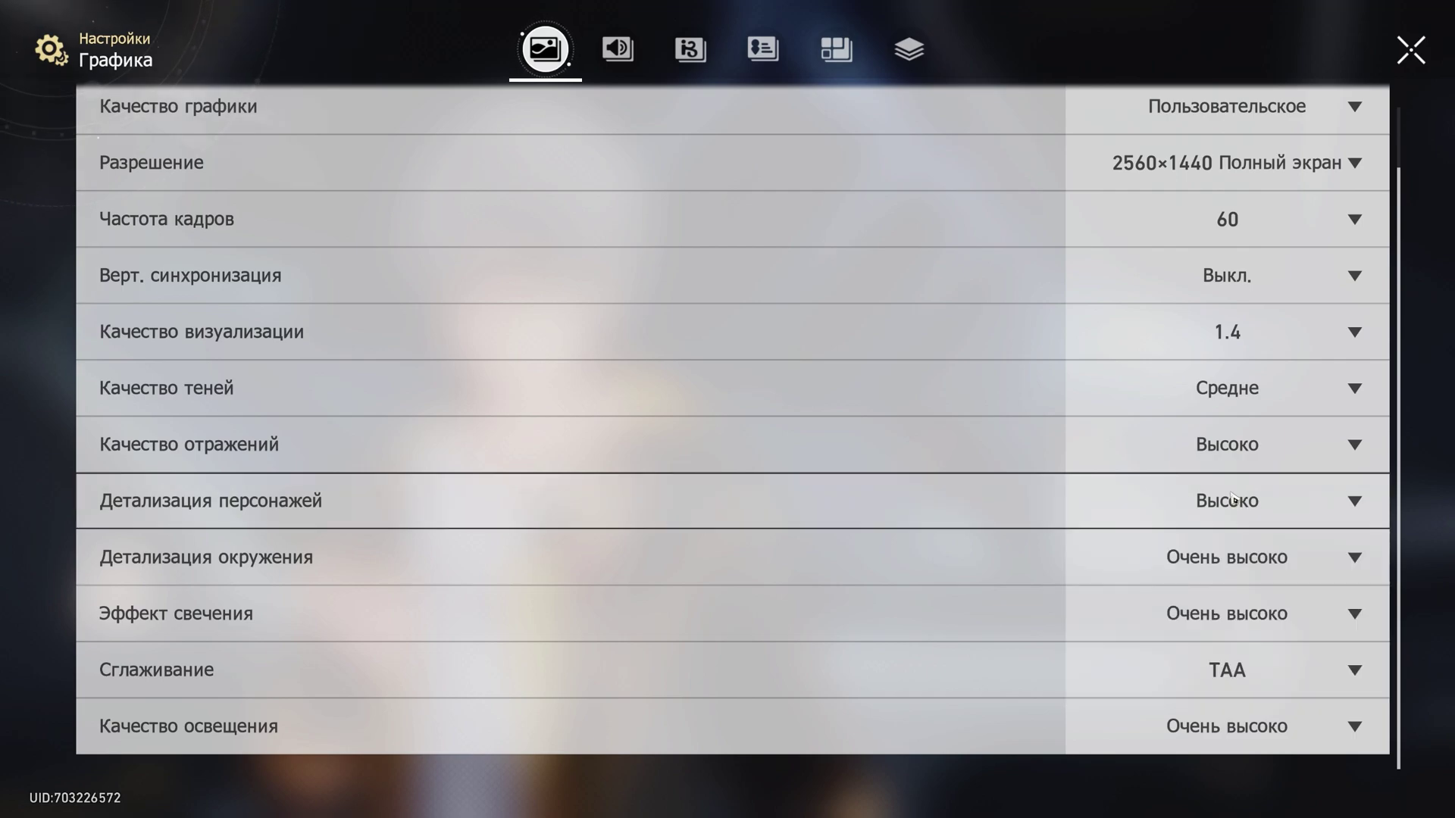
left_click(1216, 542)
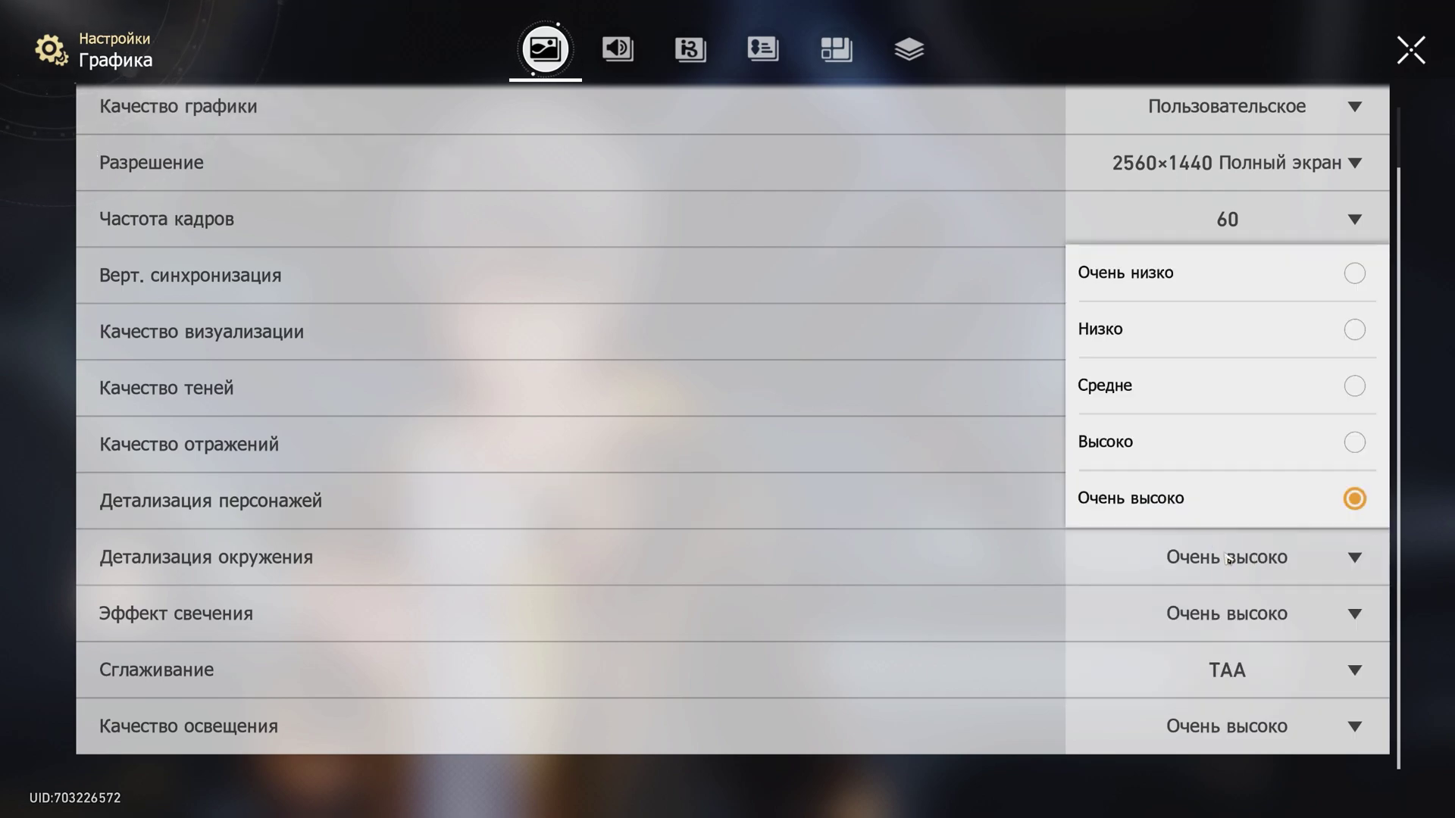
left_click(1163, 455)
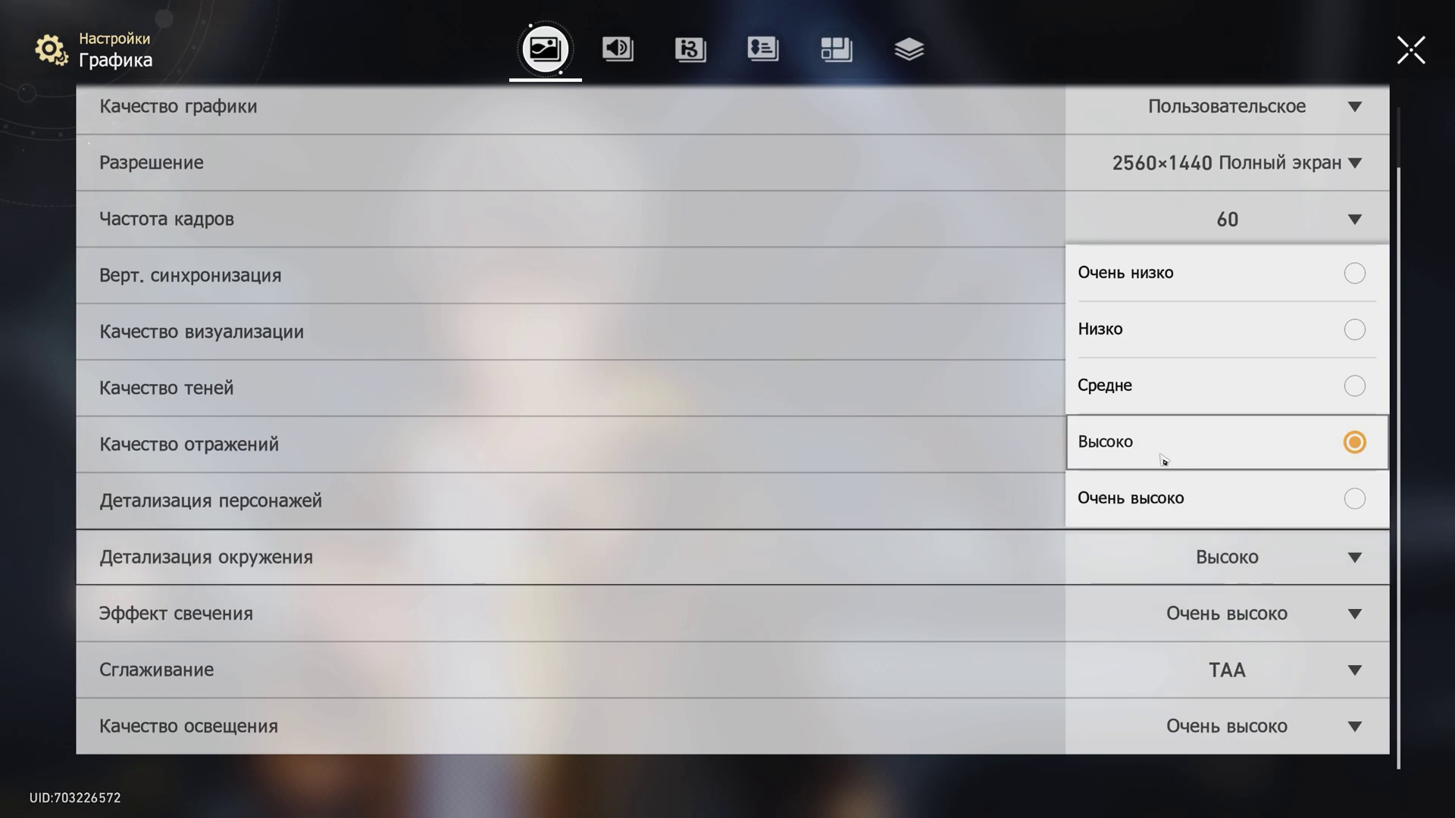
left_click(1145, 331)
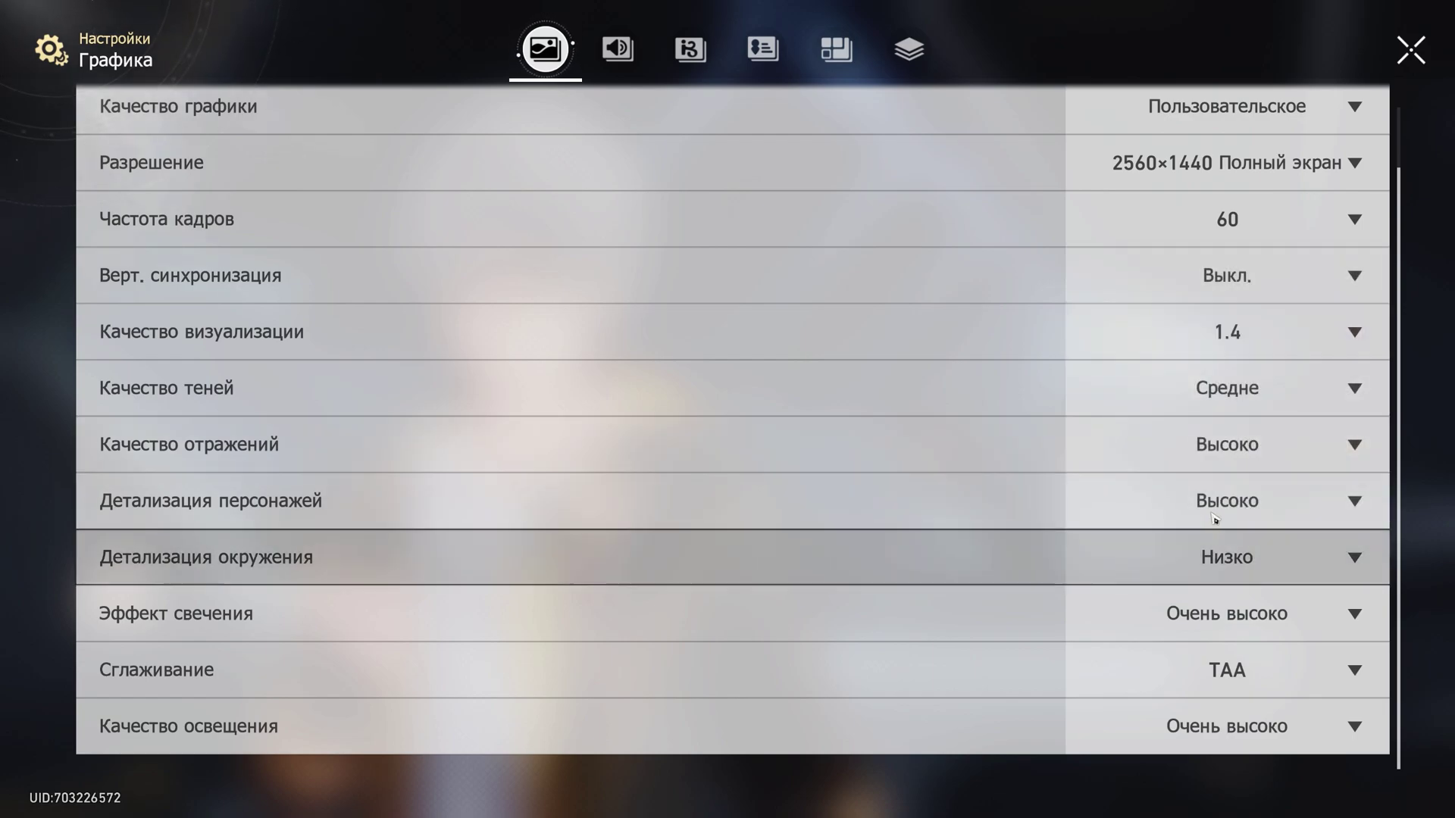
left_click(1163, 557)
left_click(1163, 554)
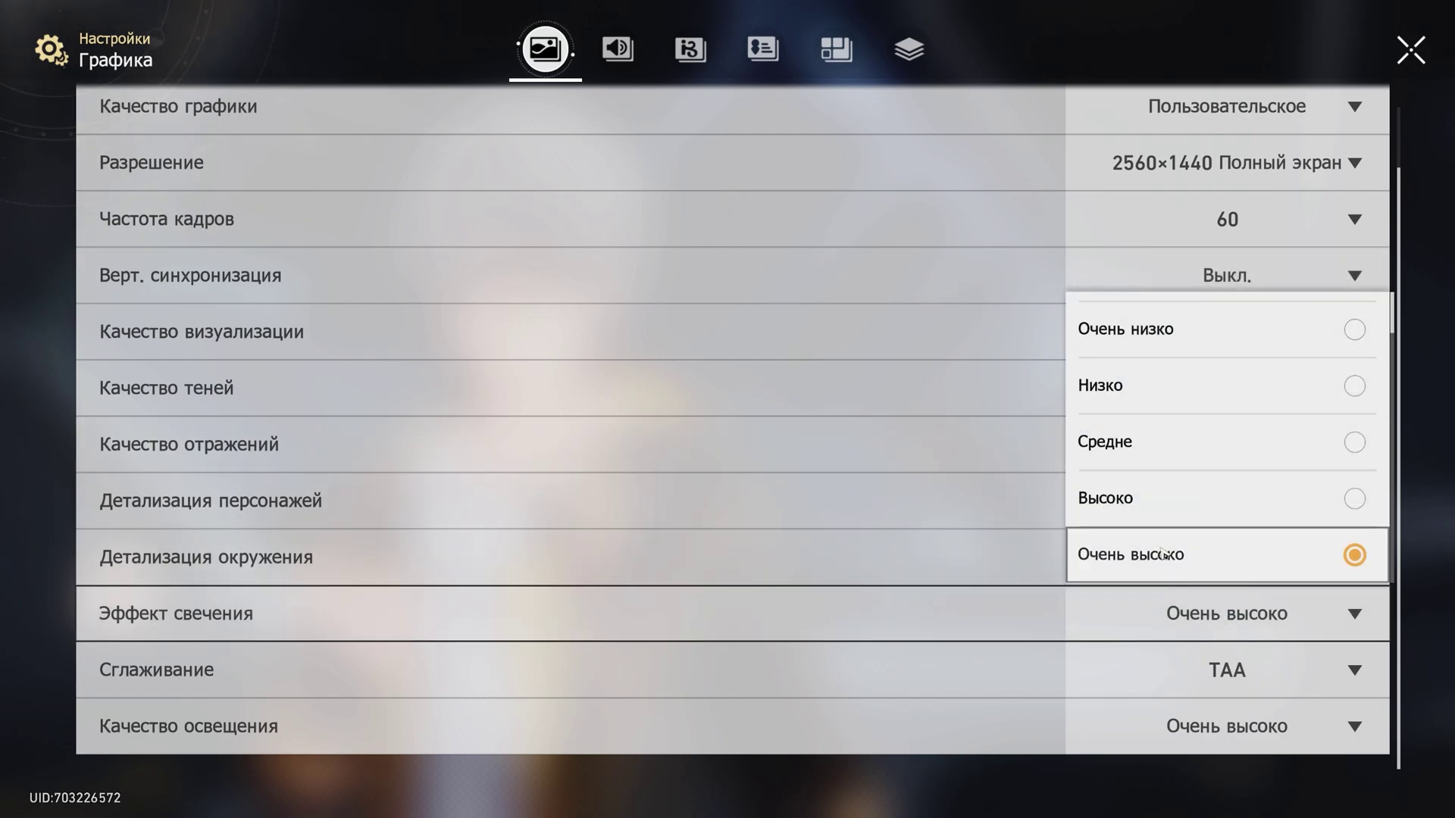
Step: Examine the available options for Эффект свечения and Сглаживание
scroll(1167, 539, "up", 1)
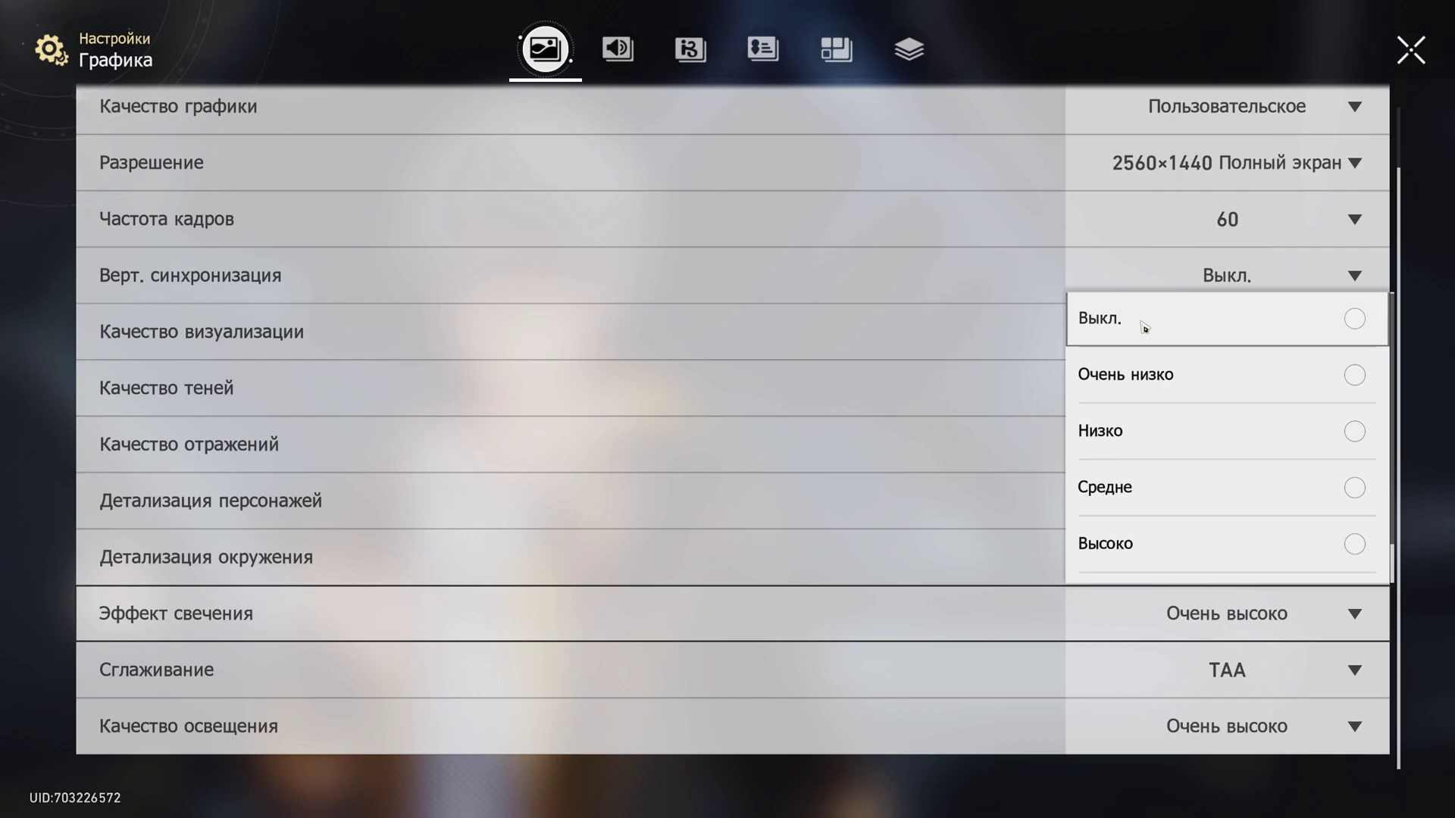
left_click(1205, 666)
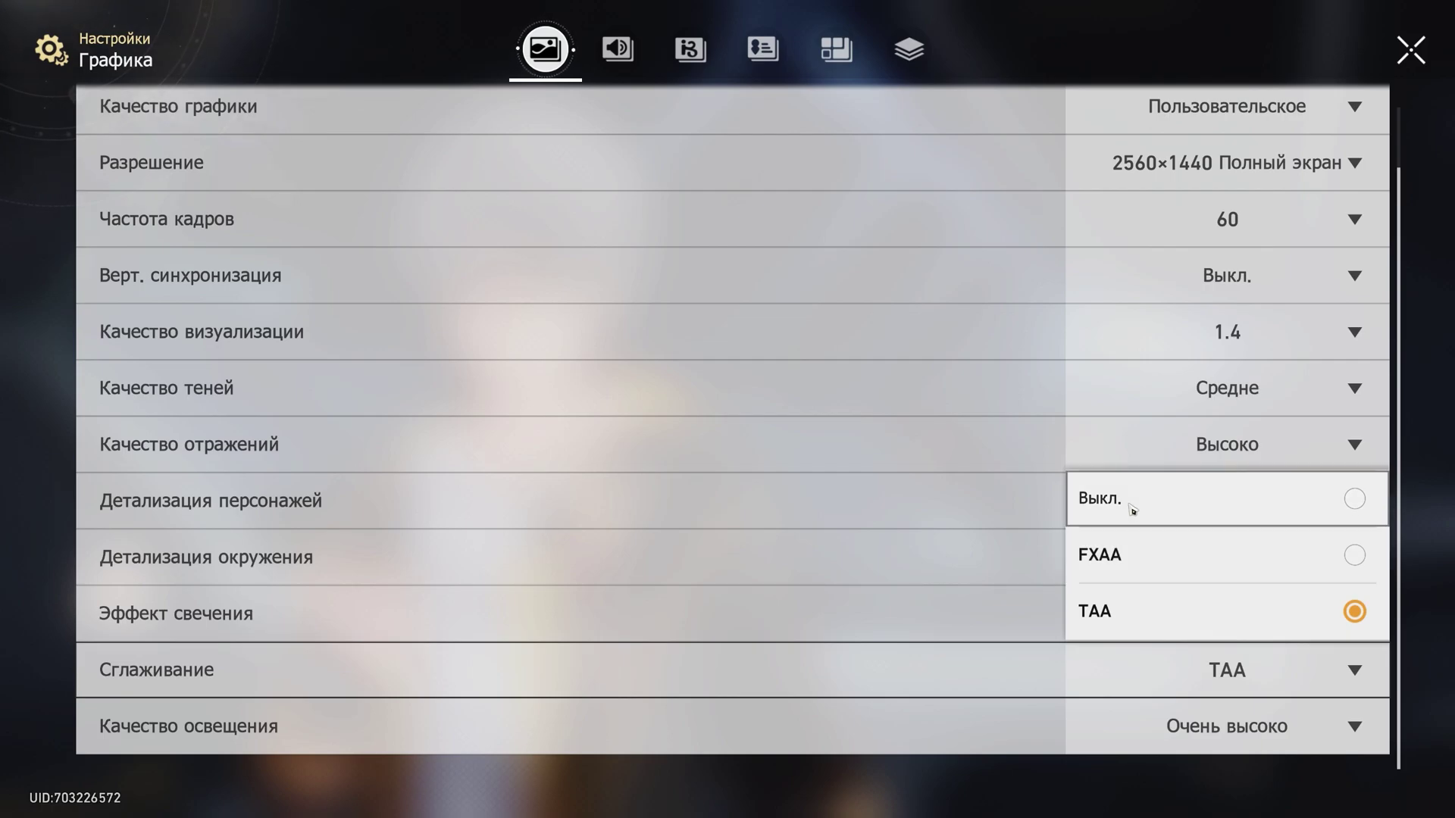
left_click(1220, 726)
Step: Set Качество освещения to Высоко in the graphics settings
left_click(1220, 726)
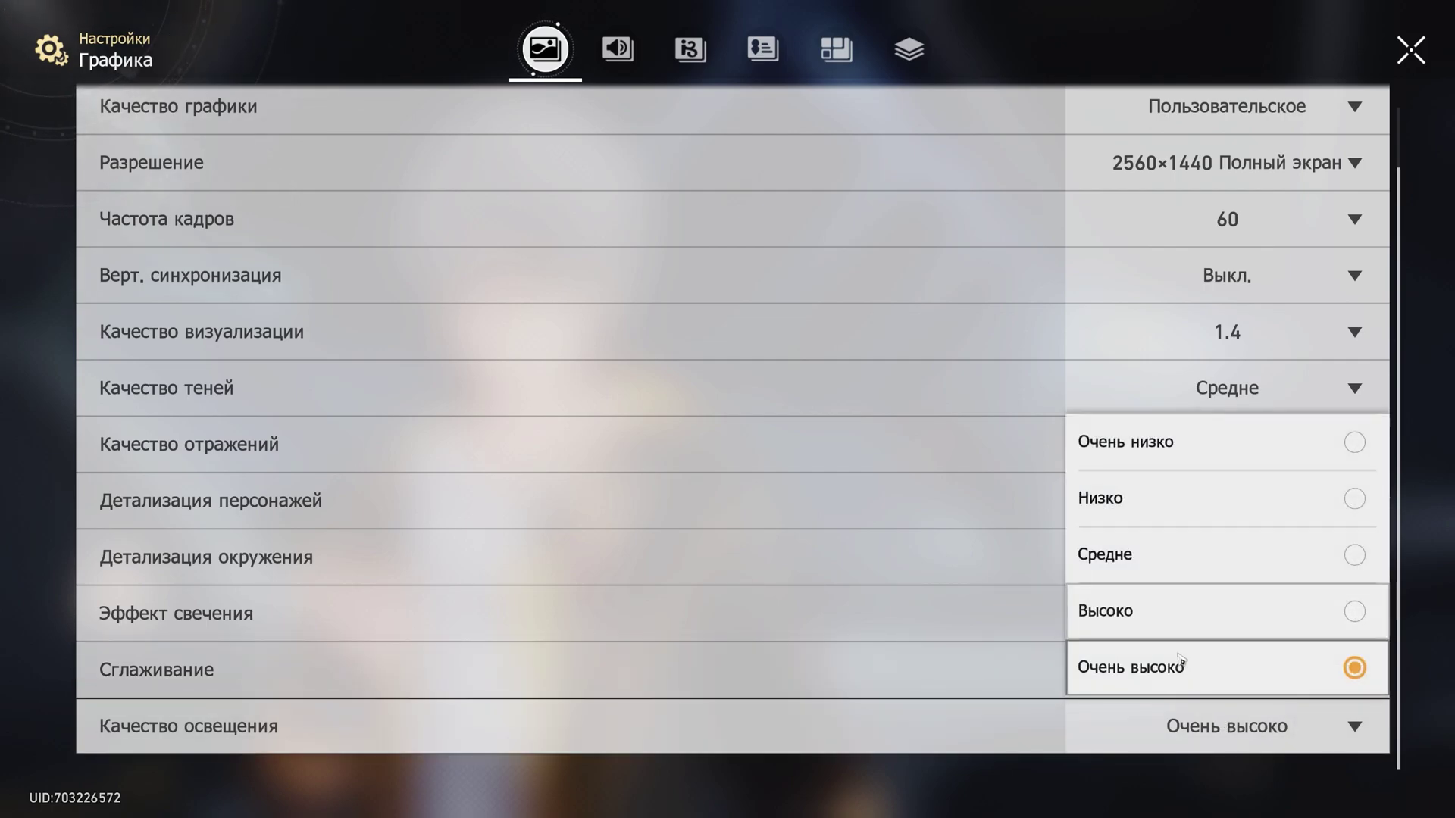
left_click(1160, 611)
left_click(1144, 726)
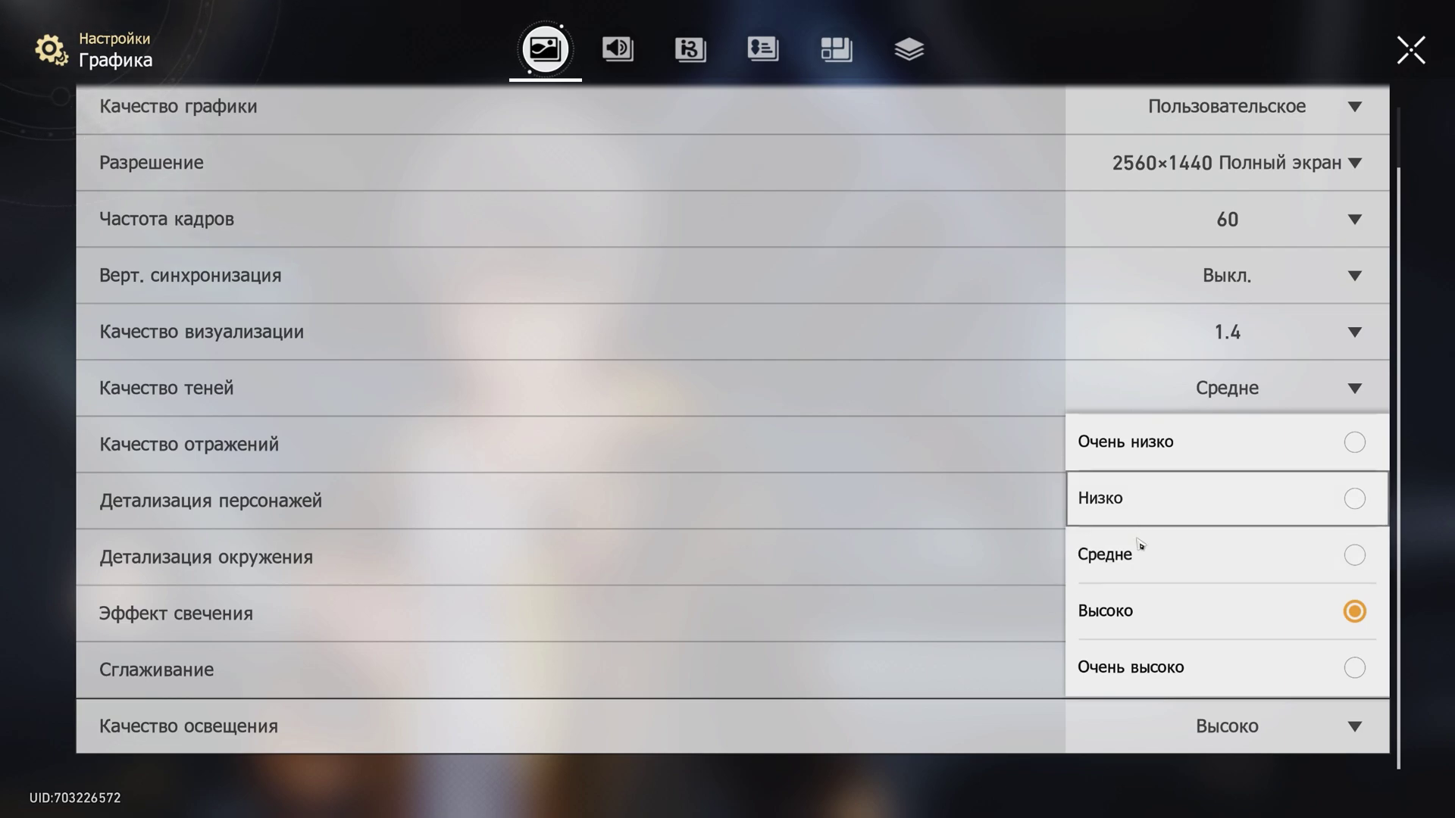
left_click(1155, 611)
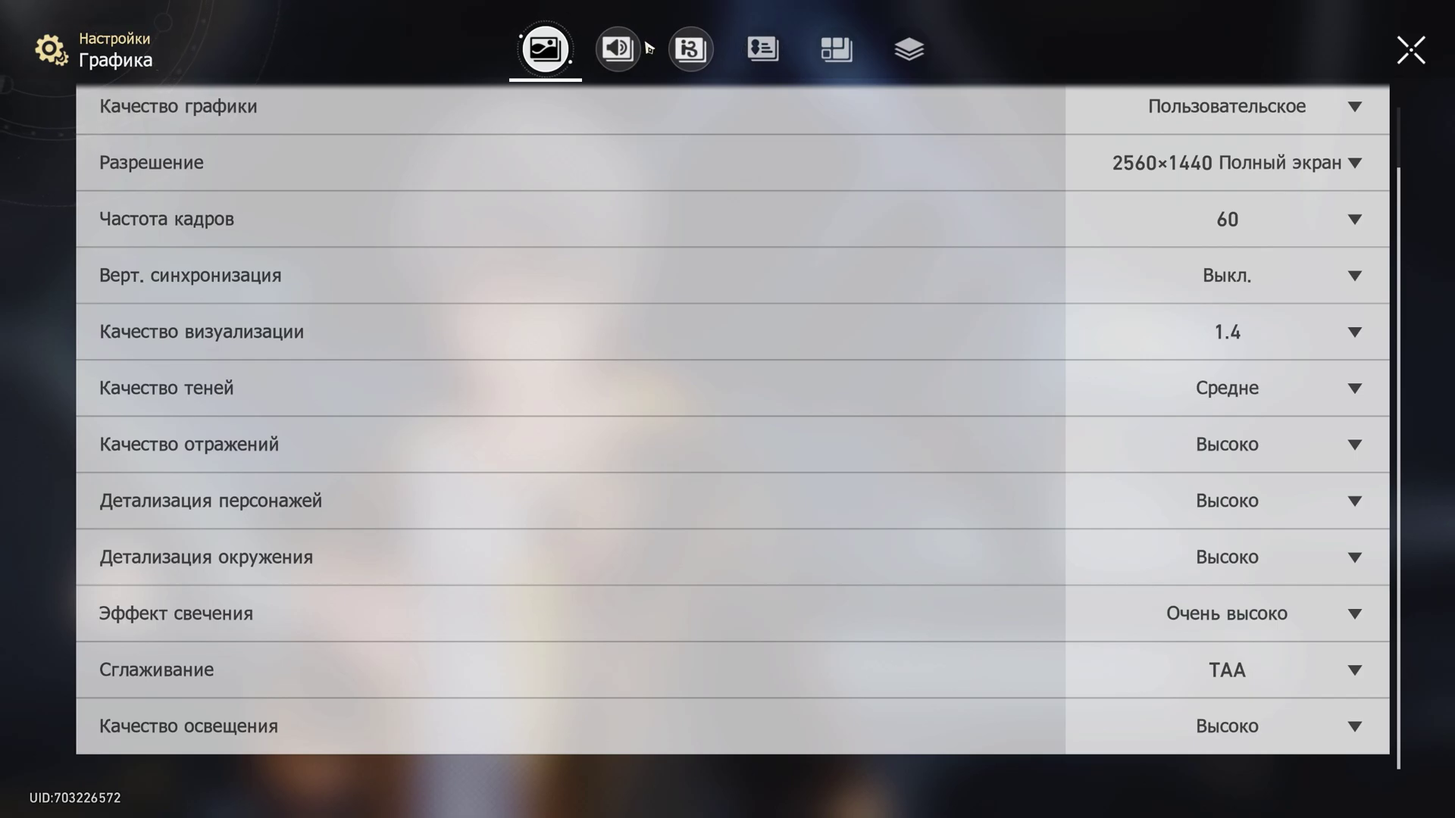
Step: Open the game's language settings and examine the voice-over language options
left_click(689, 49)
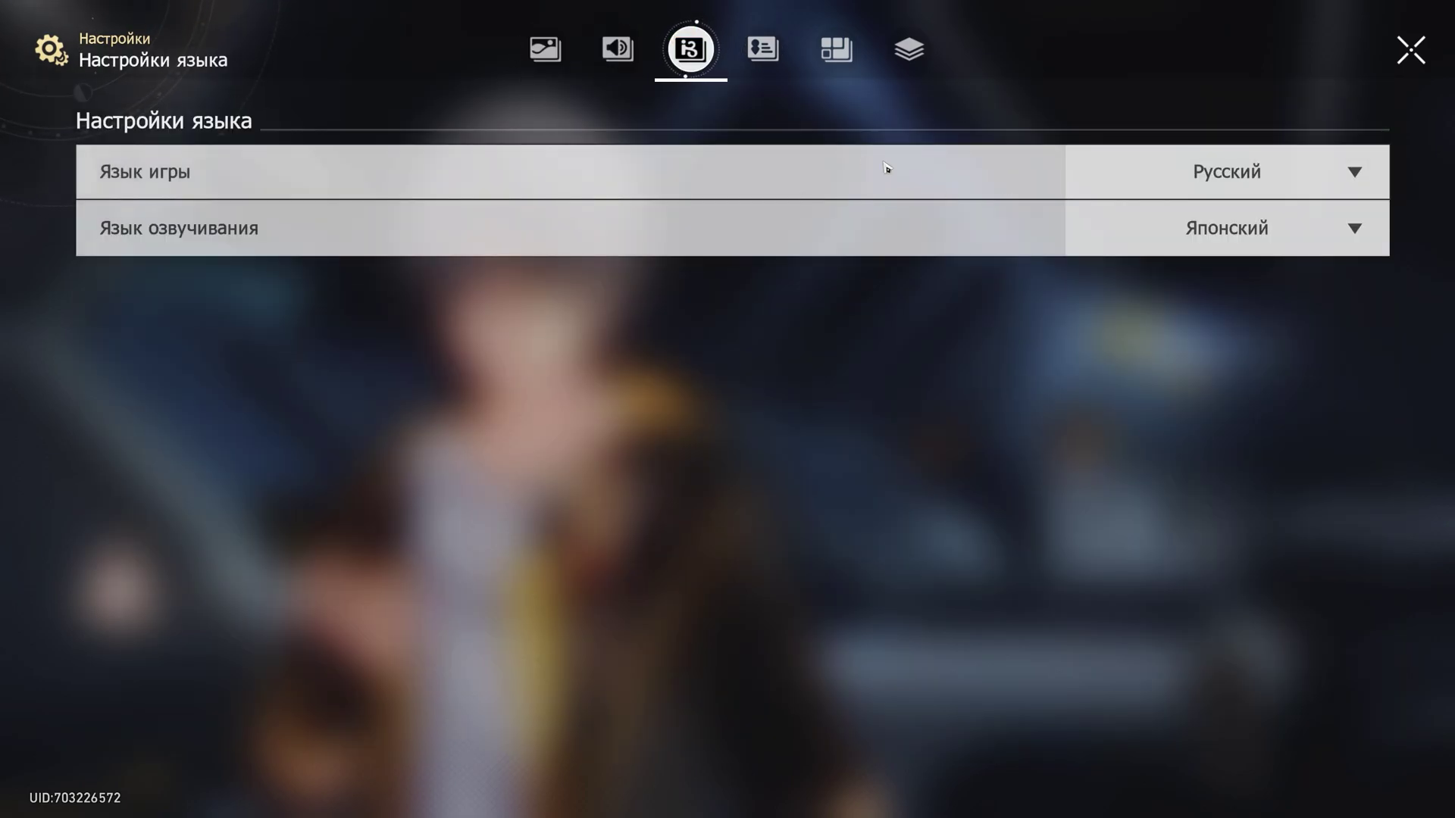
left_click(1229, 243)
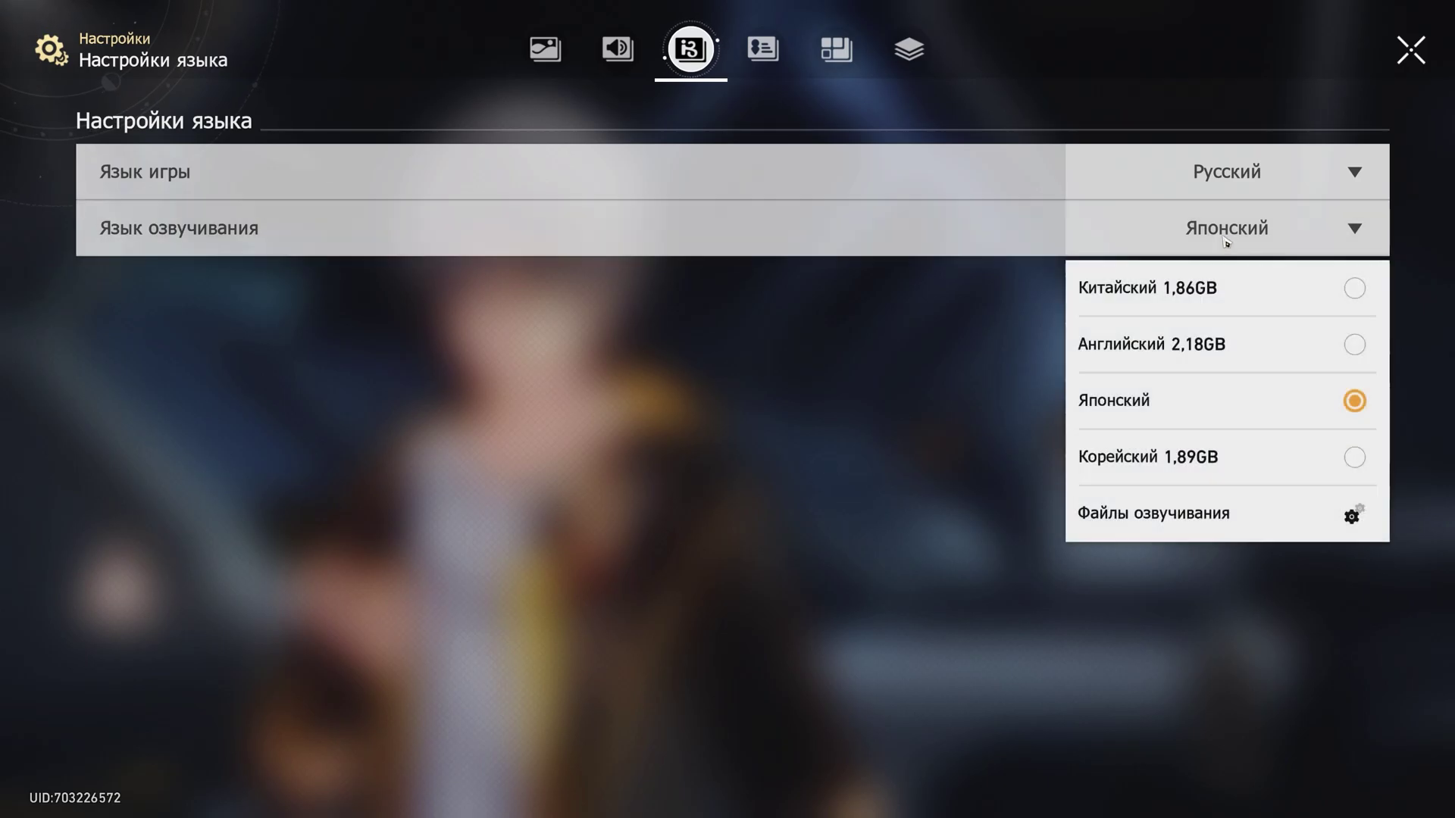
left_click(762, 493)
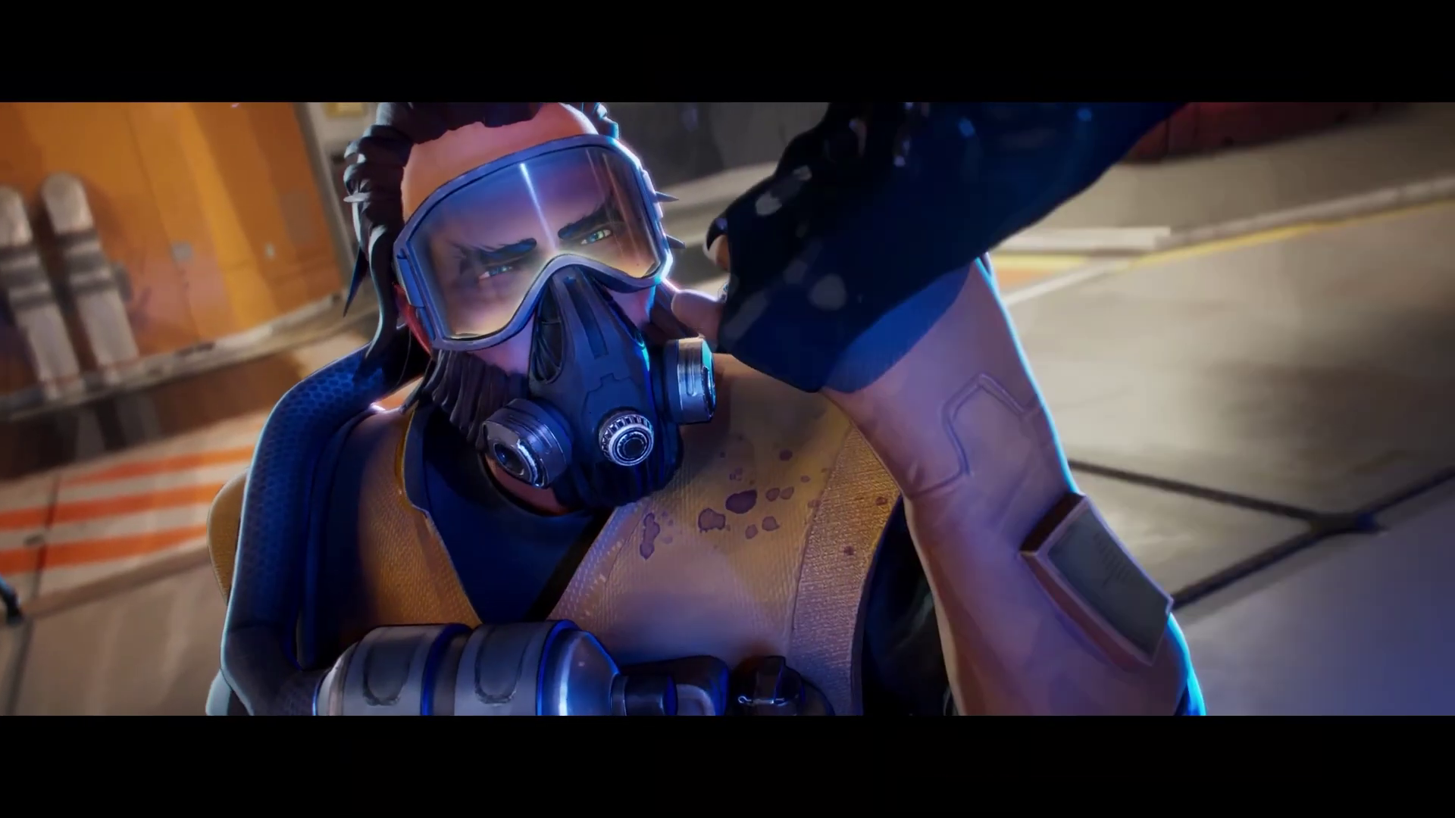
Step: Look through the posts and subscription levels on the Boosty page
scroll(718, 409, "down", 5)
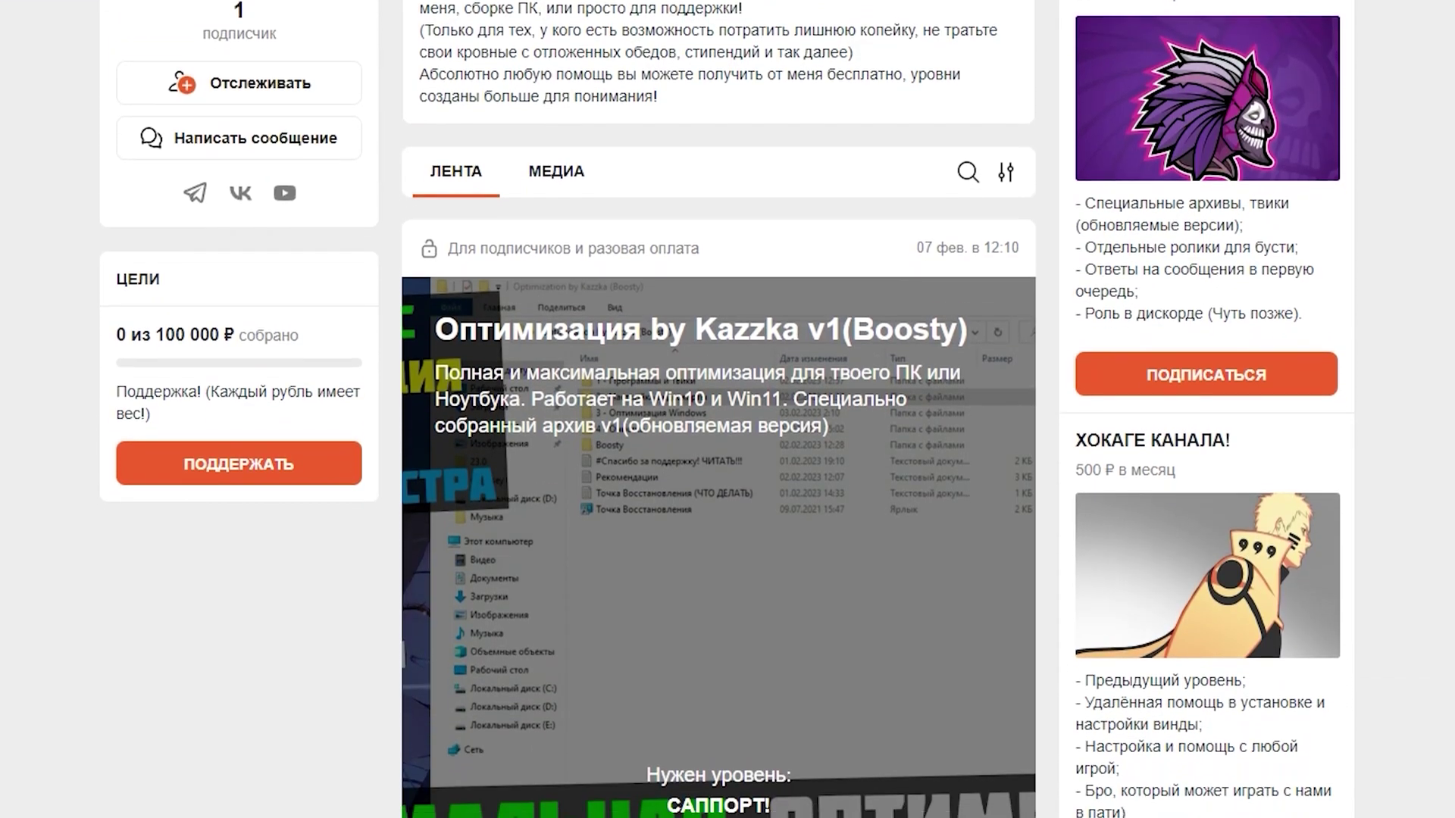
scroll(719, 409, "down", 2)
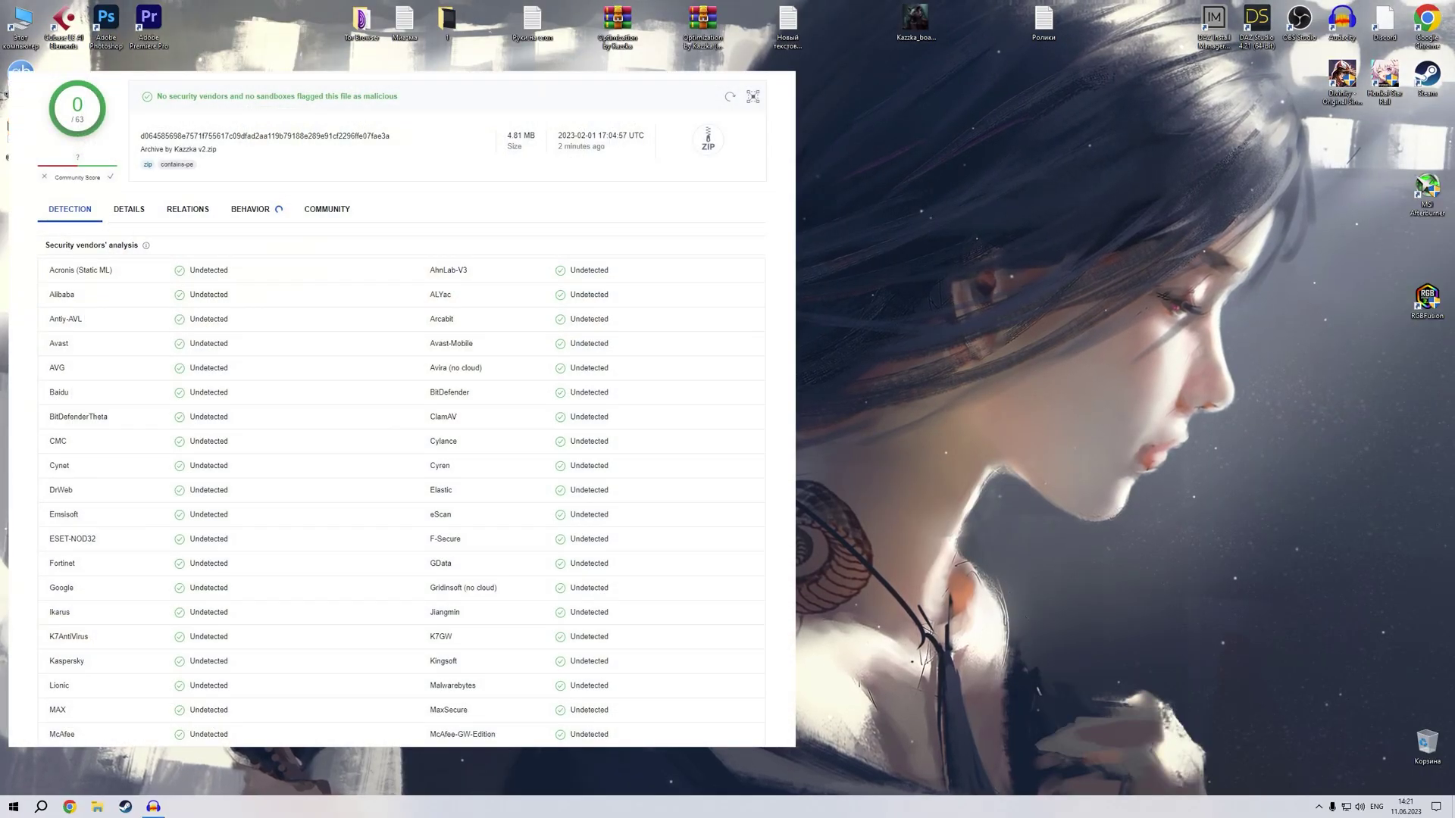
Step: Extract the Archive by Kazzka v2 folder from its archive onto the desktop and close the archiver
double_click(404, 297)
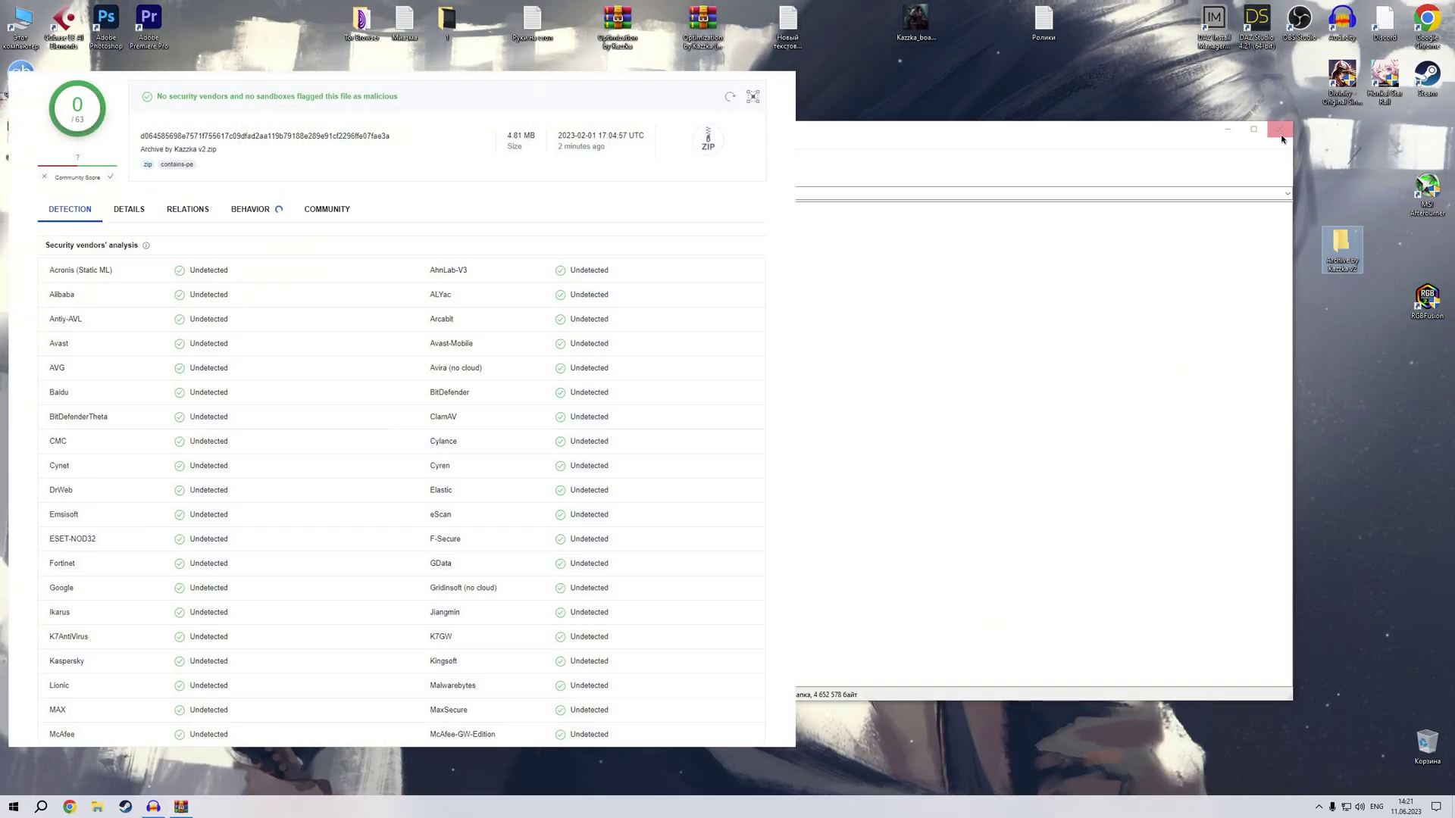
key("alt+F4")
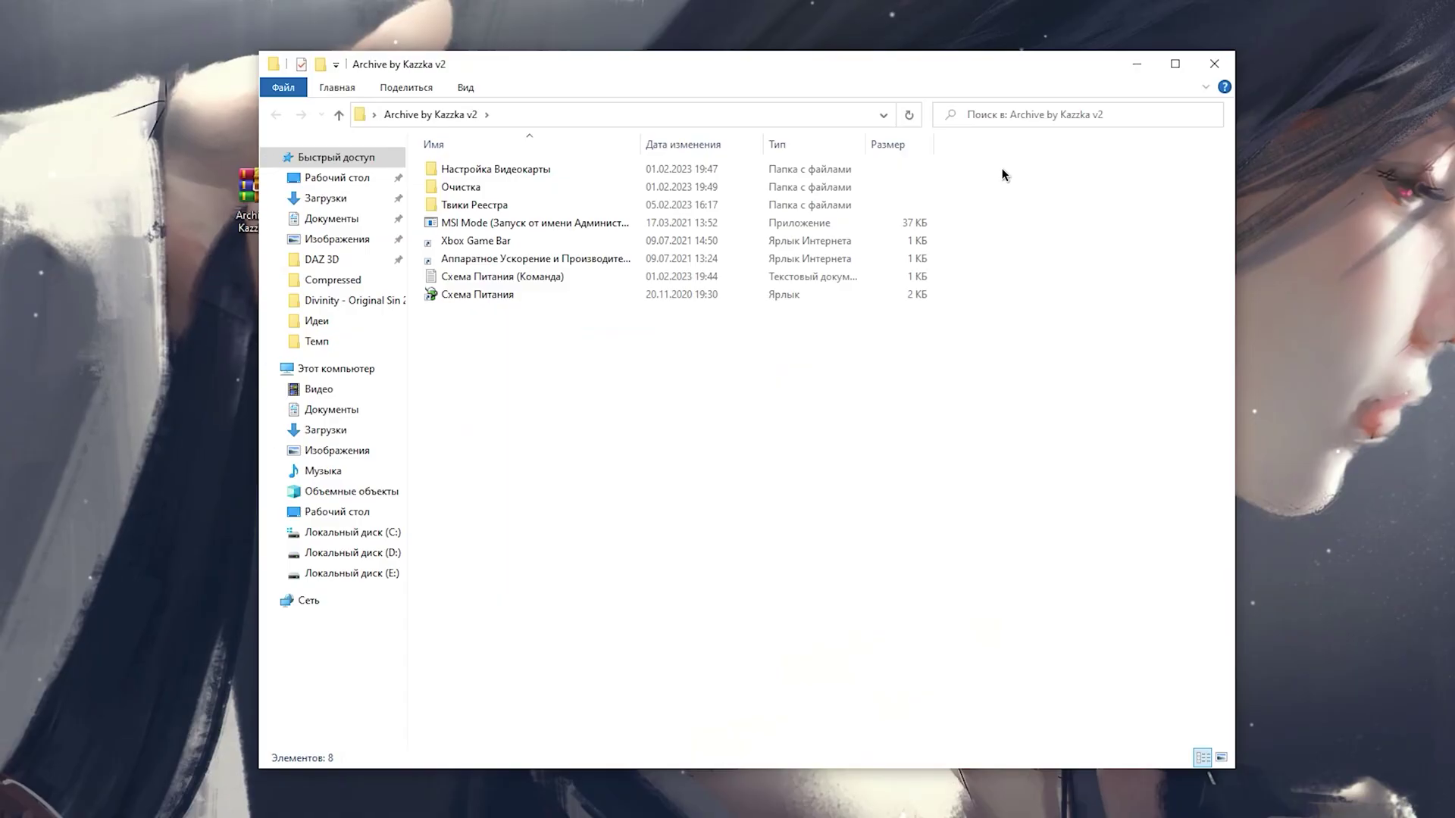
Step: Look over the folders, the MSI Mode tool and the power plan files in the Archive by Kazzka v2 folder
left_click_drag(1000, 169, 712, 200)
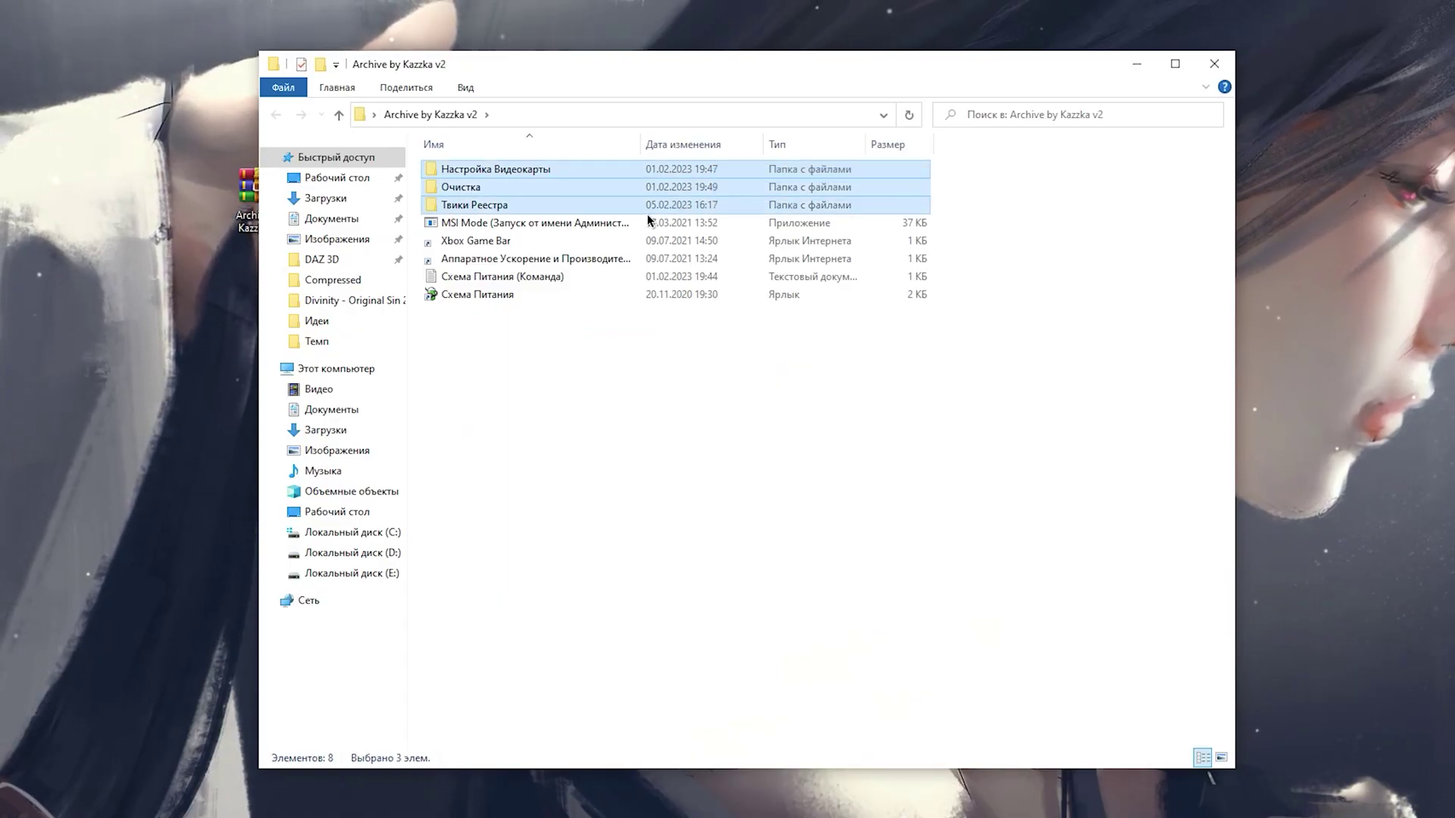
left_click(493, 221)
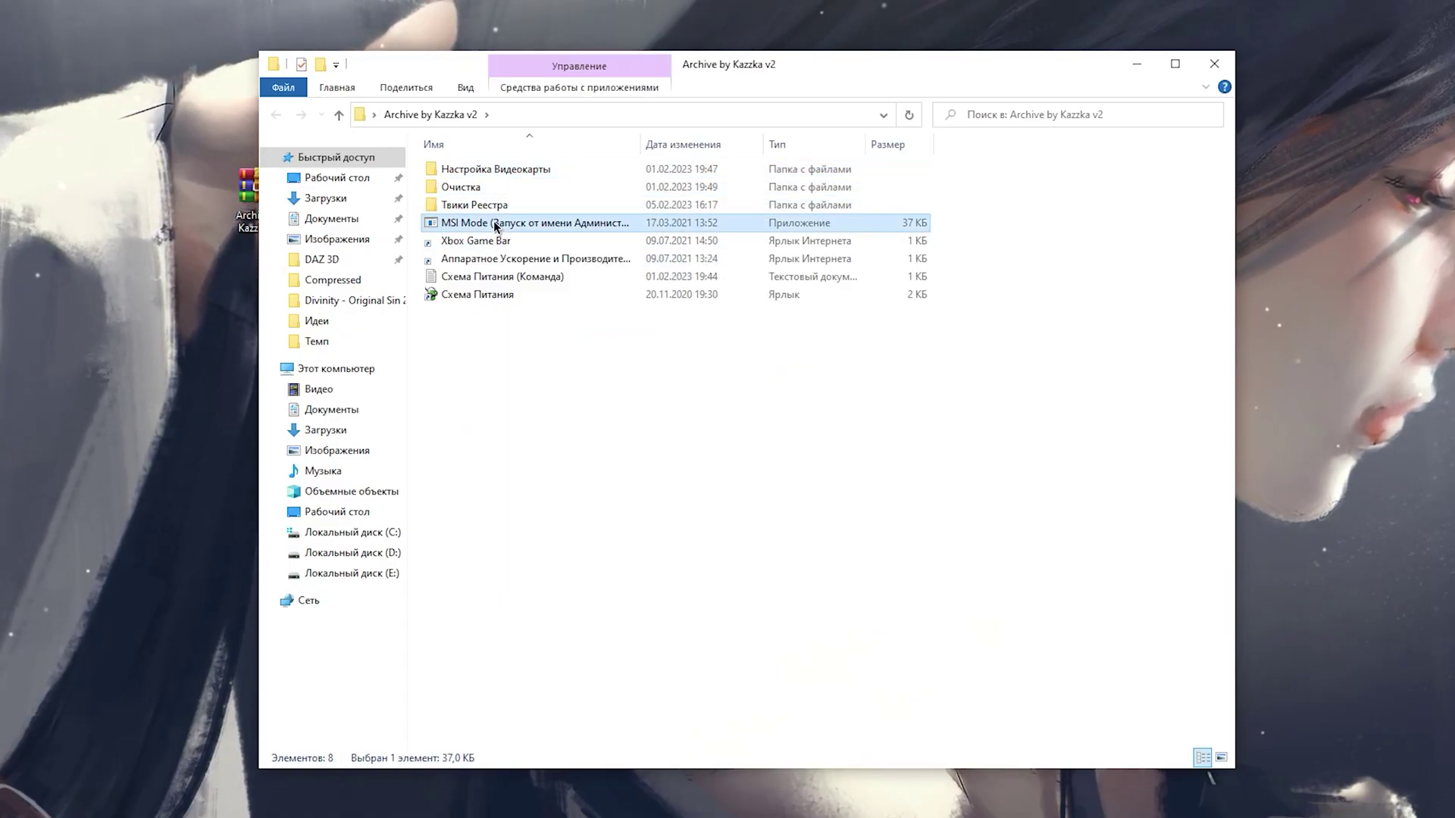
left_click(523, 278)
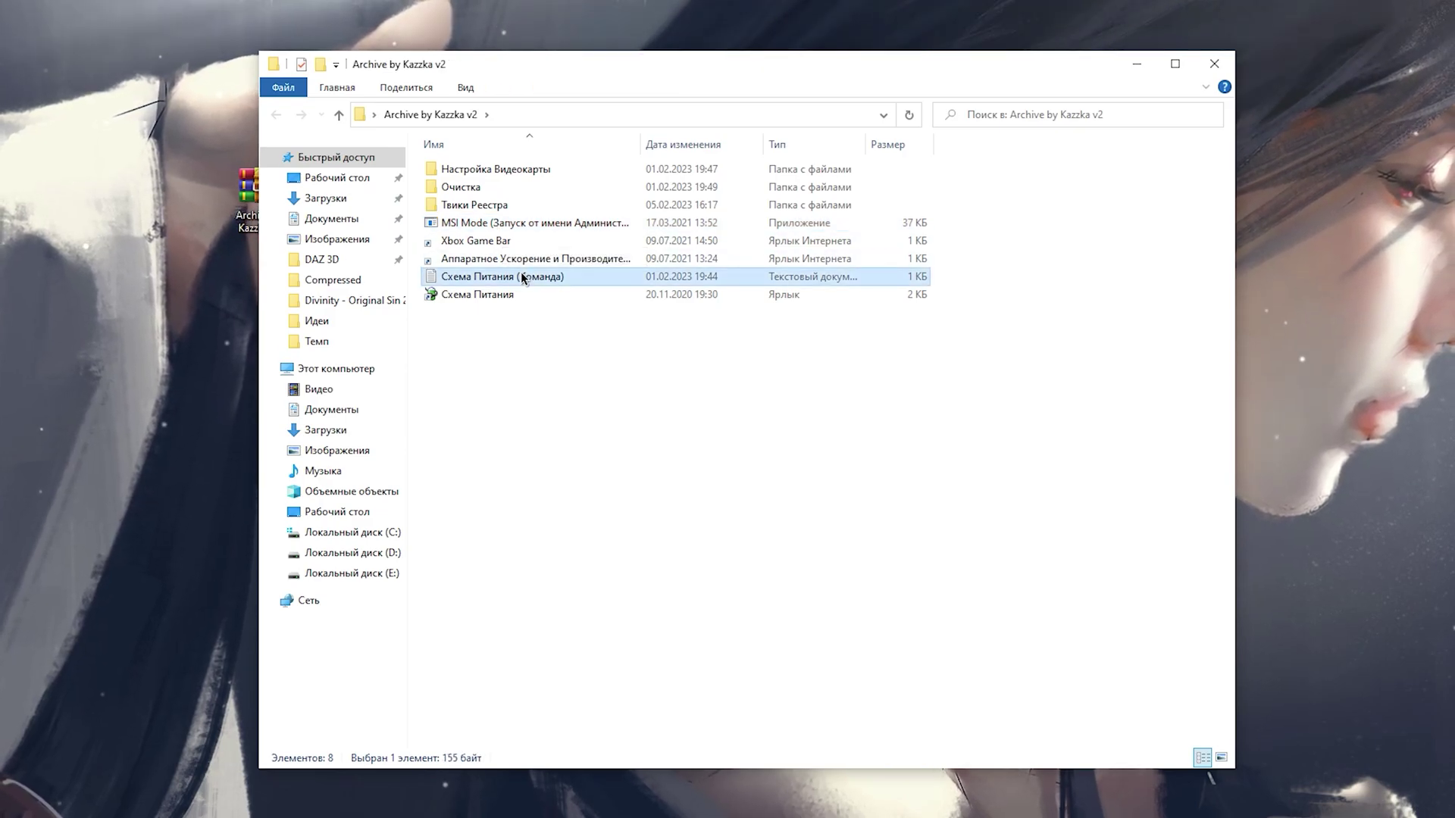
Step: Open the Схема Питания (Команда) text file and copy its powercfg -duplicatescheme command
double_click(523, 277)
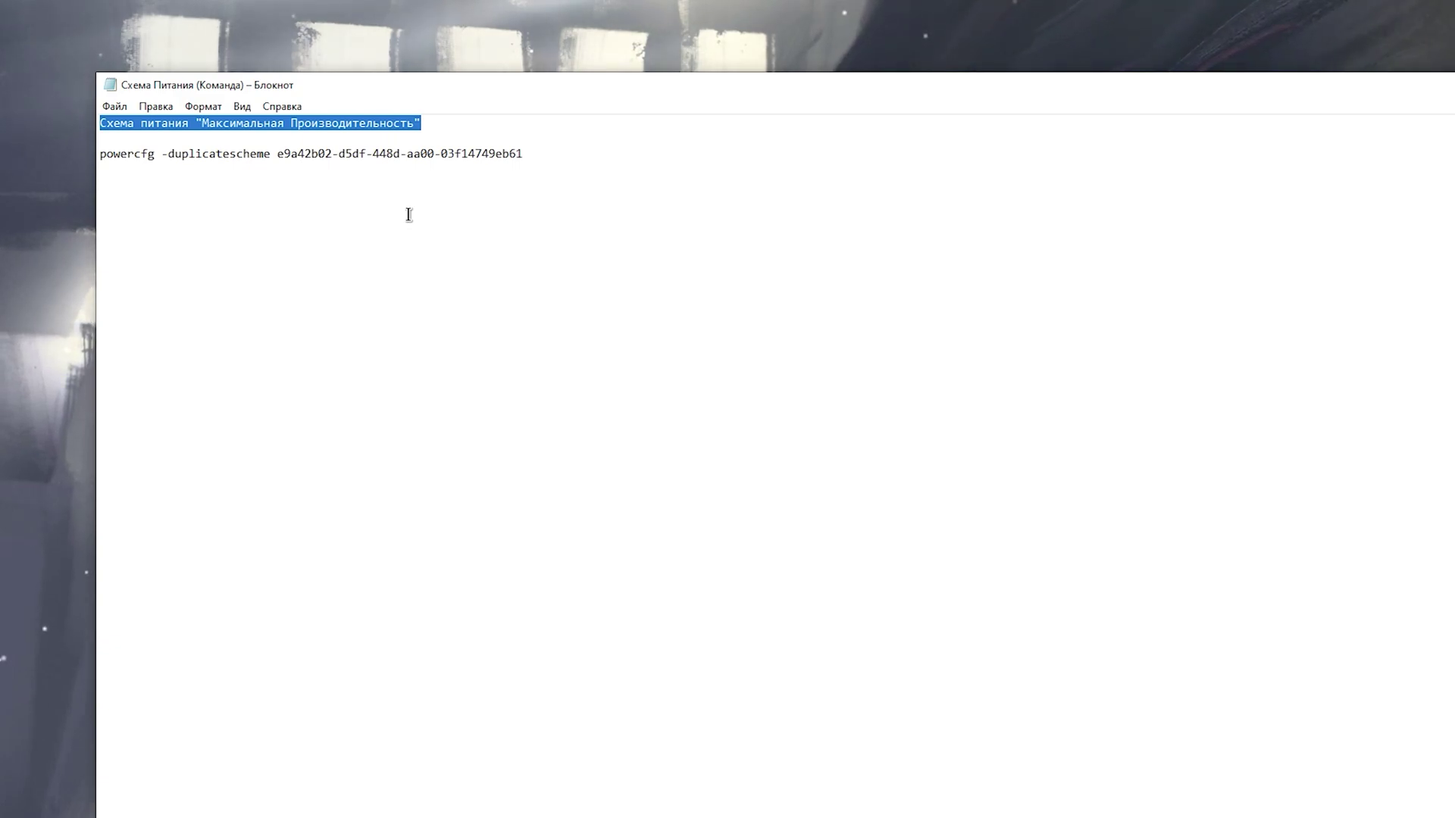
left_click_drag(529, 199, 177, 170)
right_click(238, 154)
left_click(409, 209)
Step: Run the copied powercfg -duplicatescheme command in Windows PowerShell as administrator, and close PowerShell and the text file
key("super+x")
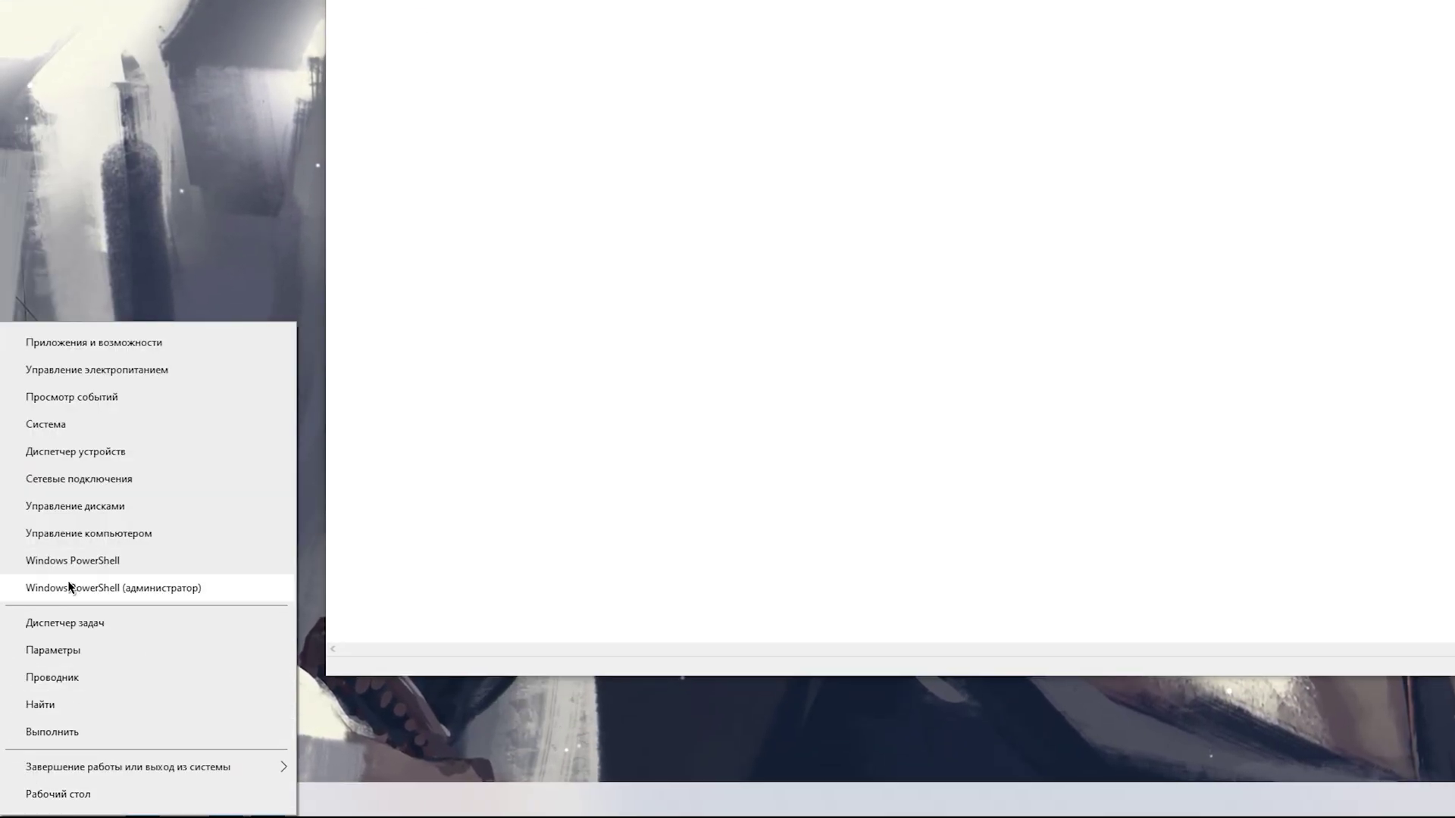
left_click(68, 584)
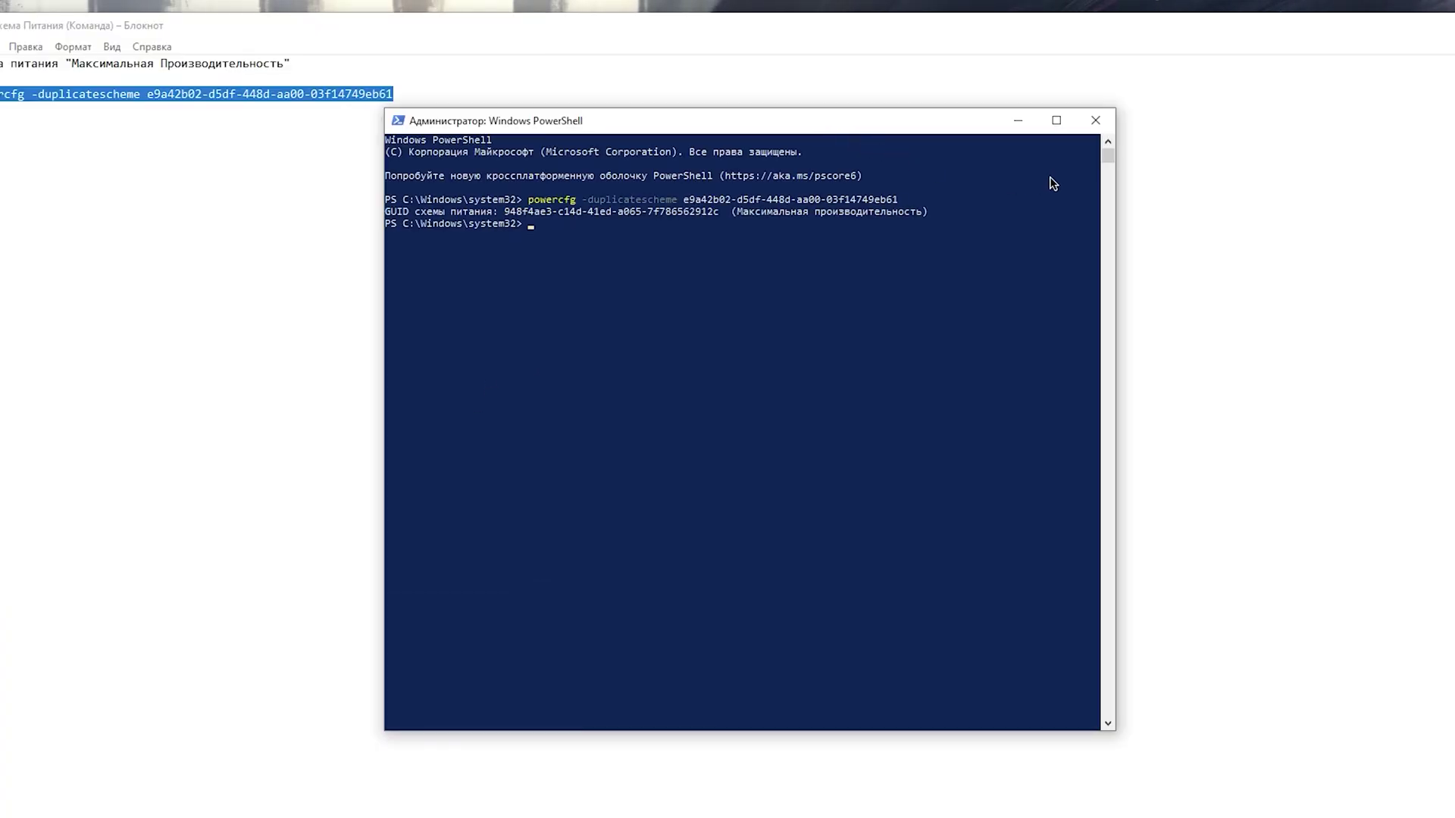
left_click(1091, 126)
key("alt+F4")
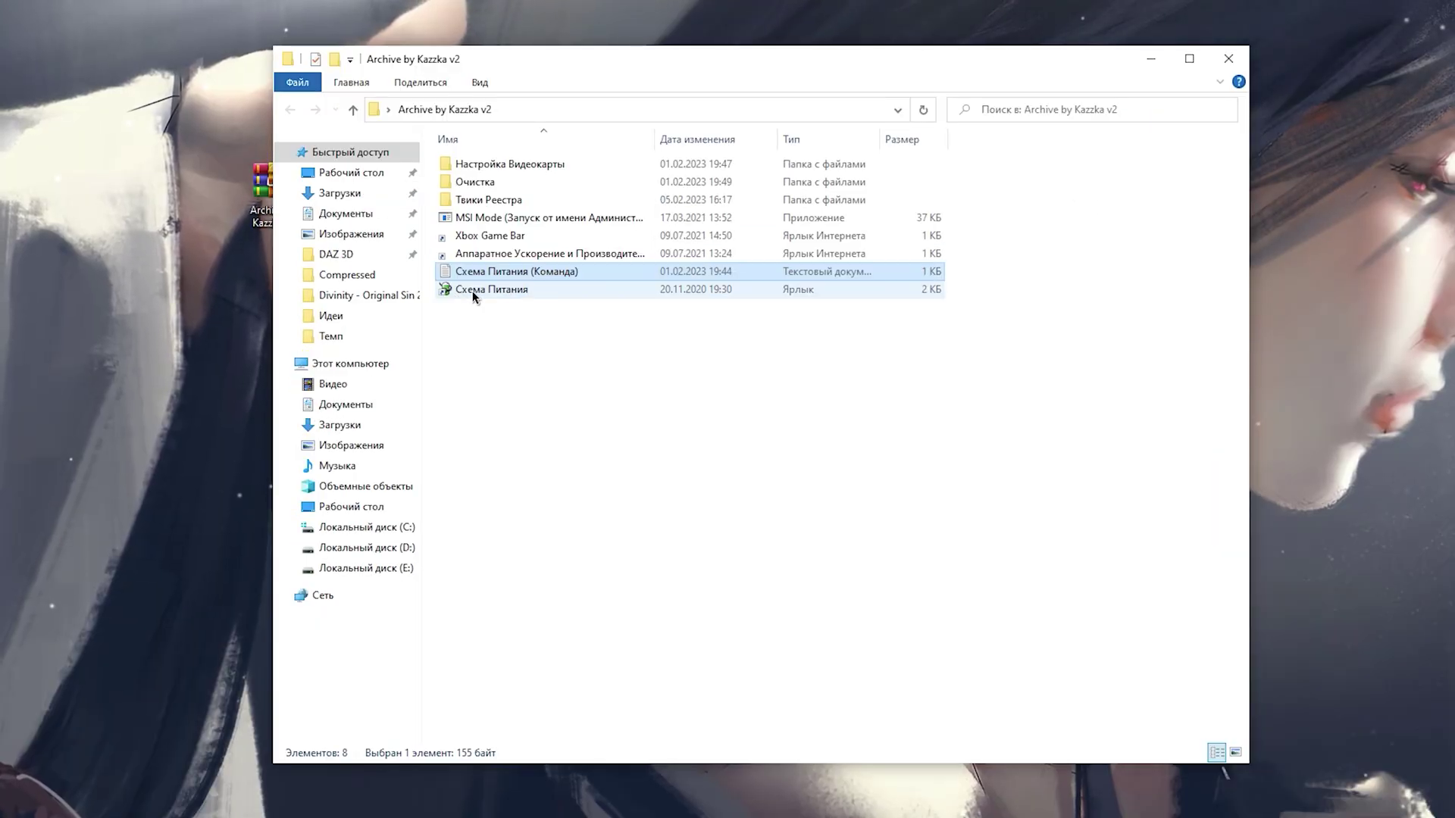
Step: Open the Схема Питания shortcut and select the Максимальная производительность power plan
double_click(473, 291)
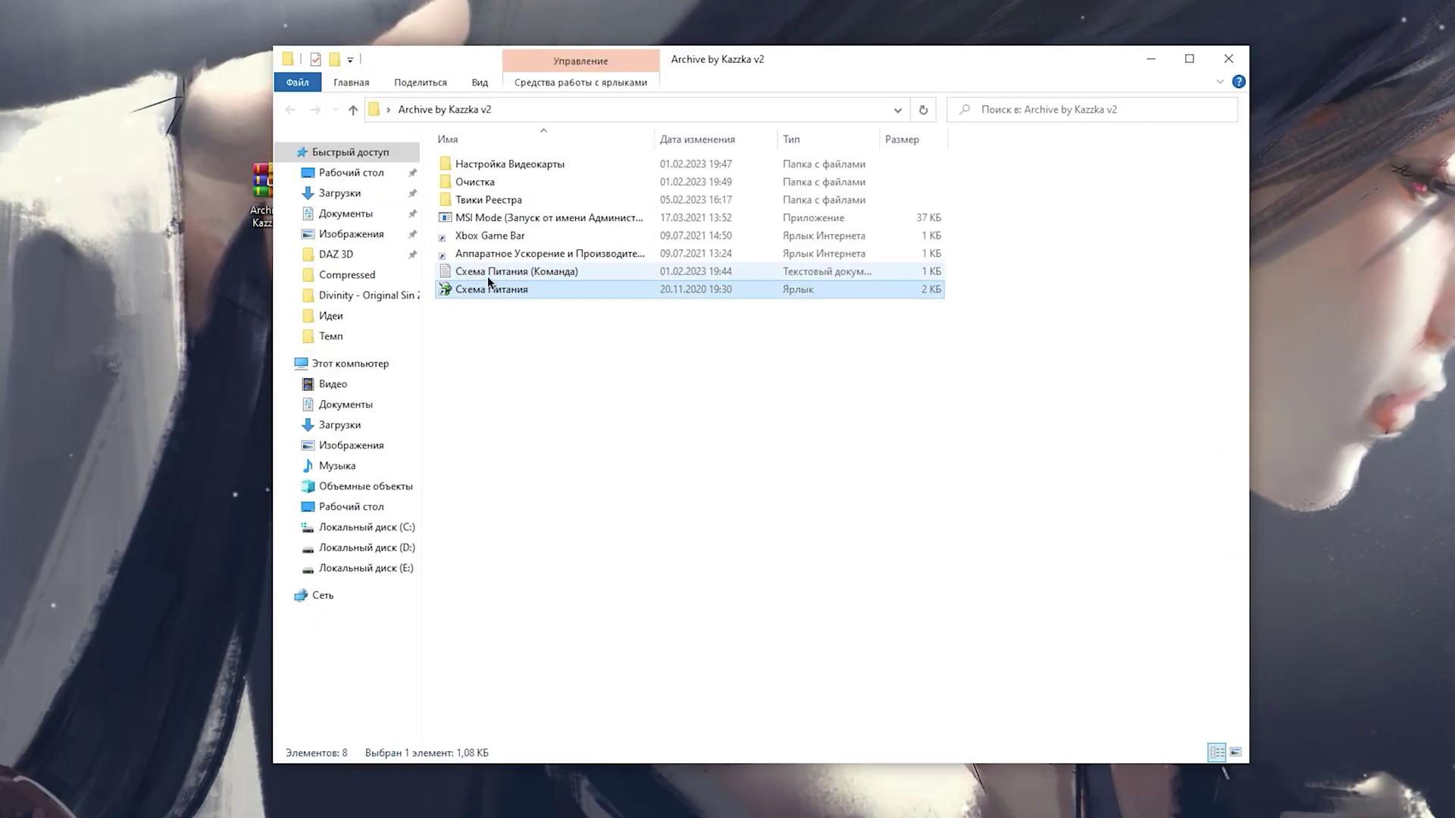
left_click(521, 417)
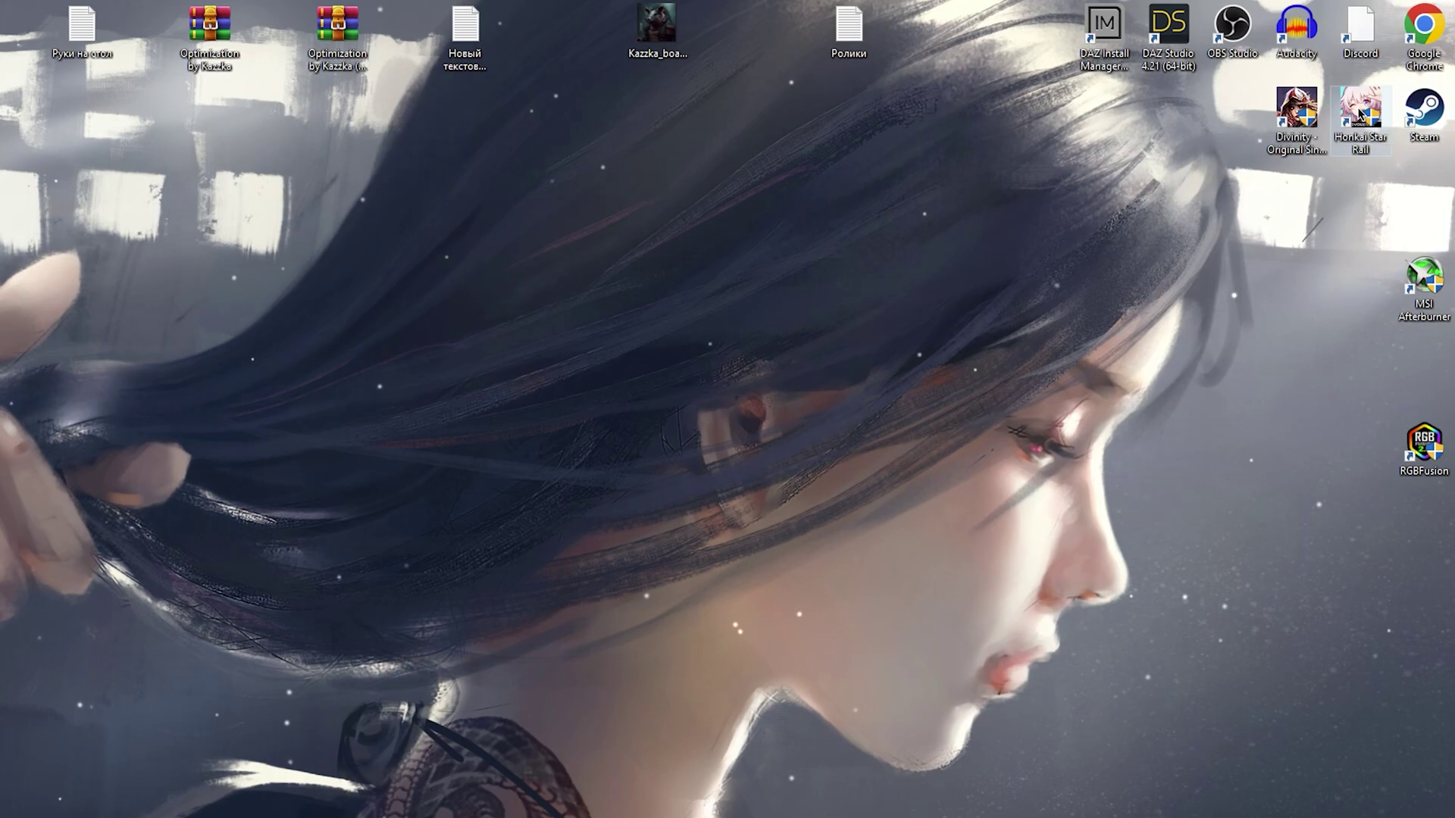
Step: Open the file location of the Honkai Star Rail desktop shortcut and go into the Games subfolder
right_click(1385, 74)
left_click(1178, 157)
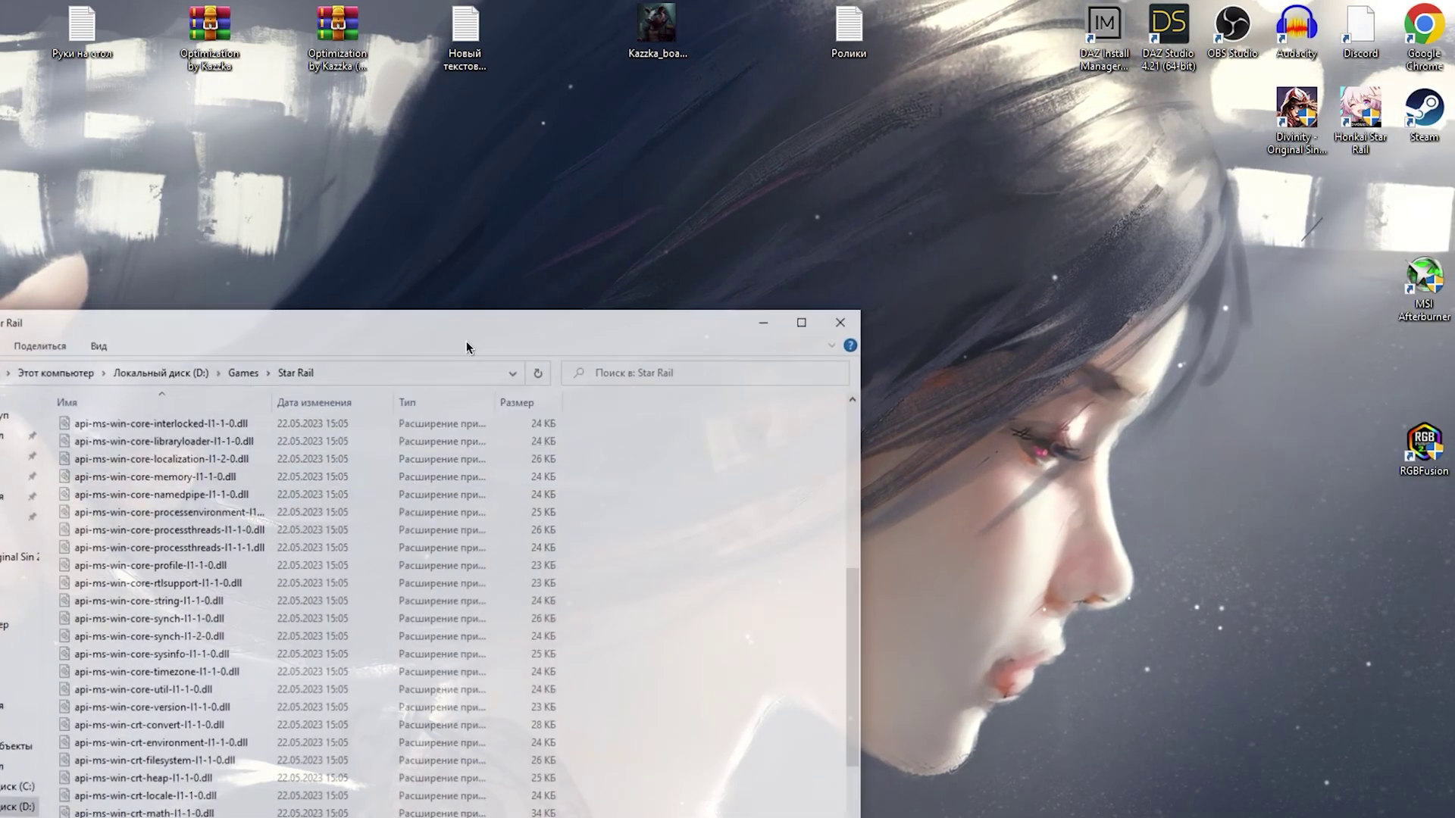
scroll(758, 500, "up", 20)
left_click(493, 197)
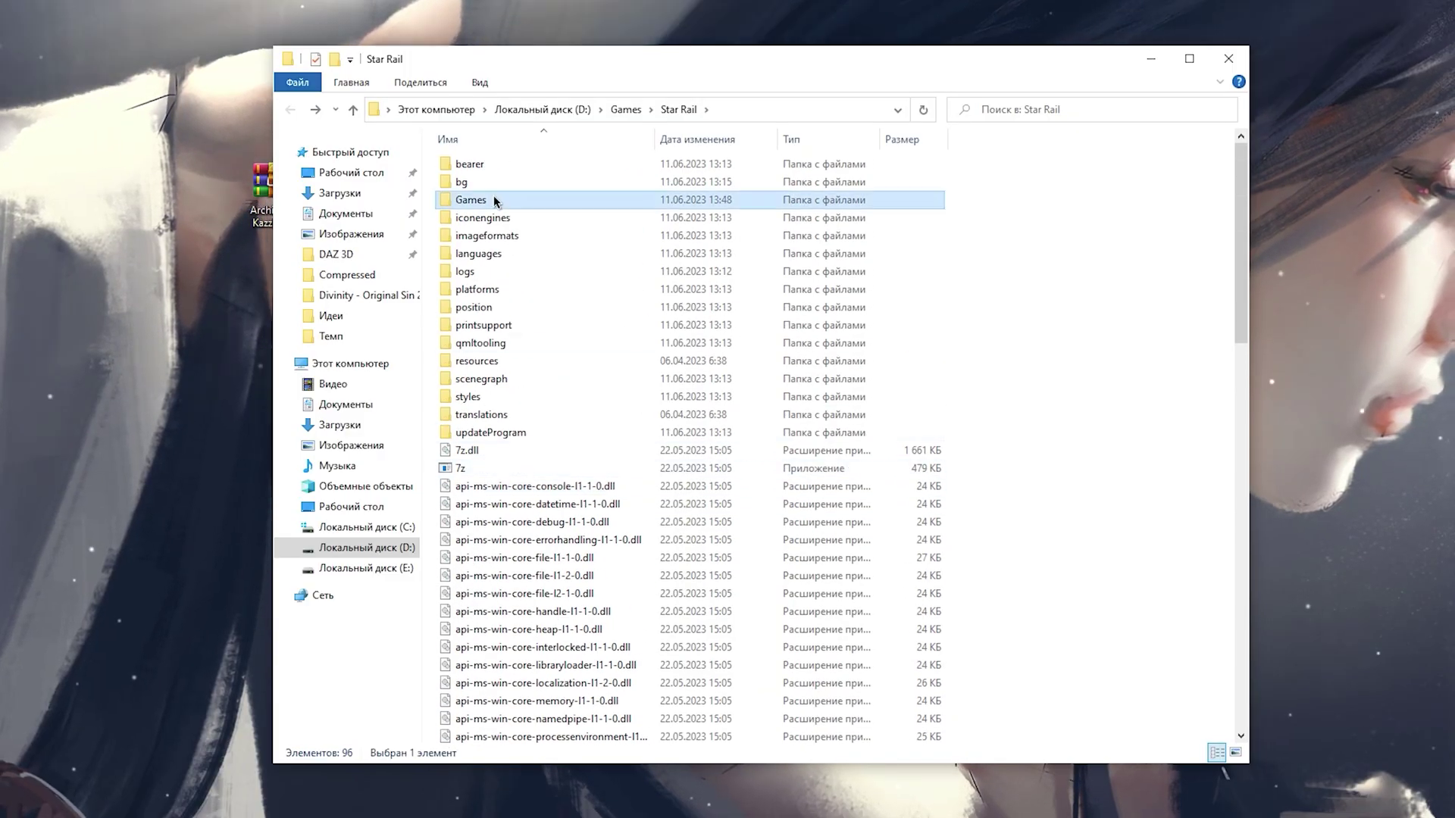
double_click(493, 199)
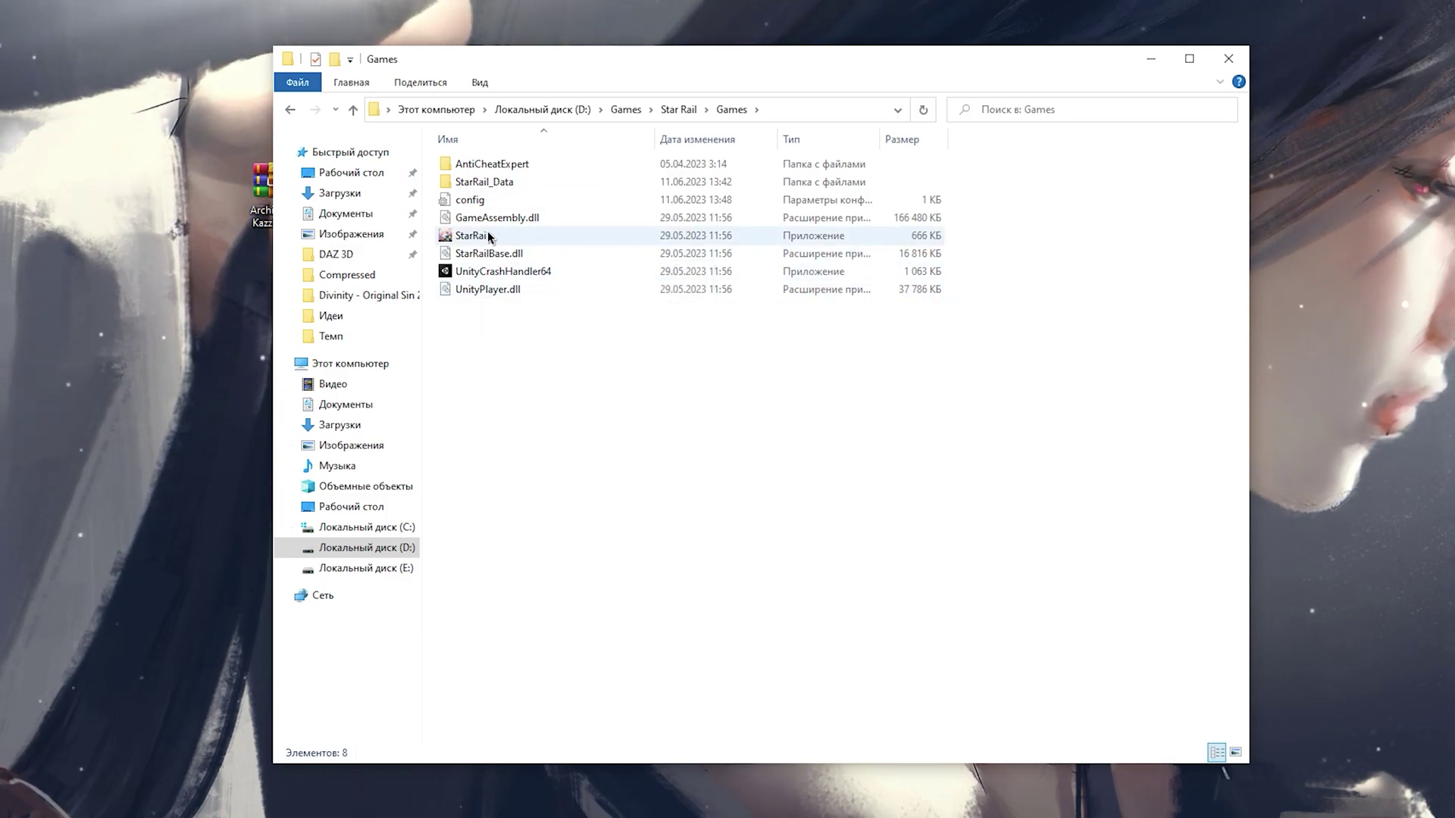
Step: In the StarRail application's compatibility properties, disable full-screen optimization and override high-DPI scaling with Приложение, and save the changes
right_click(535, 235)
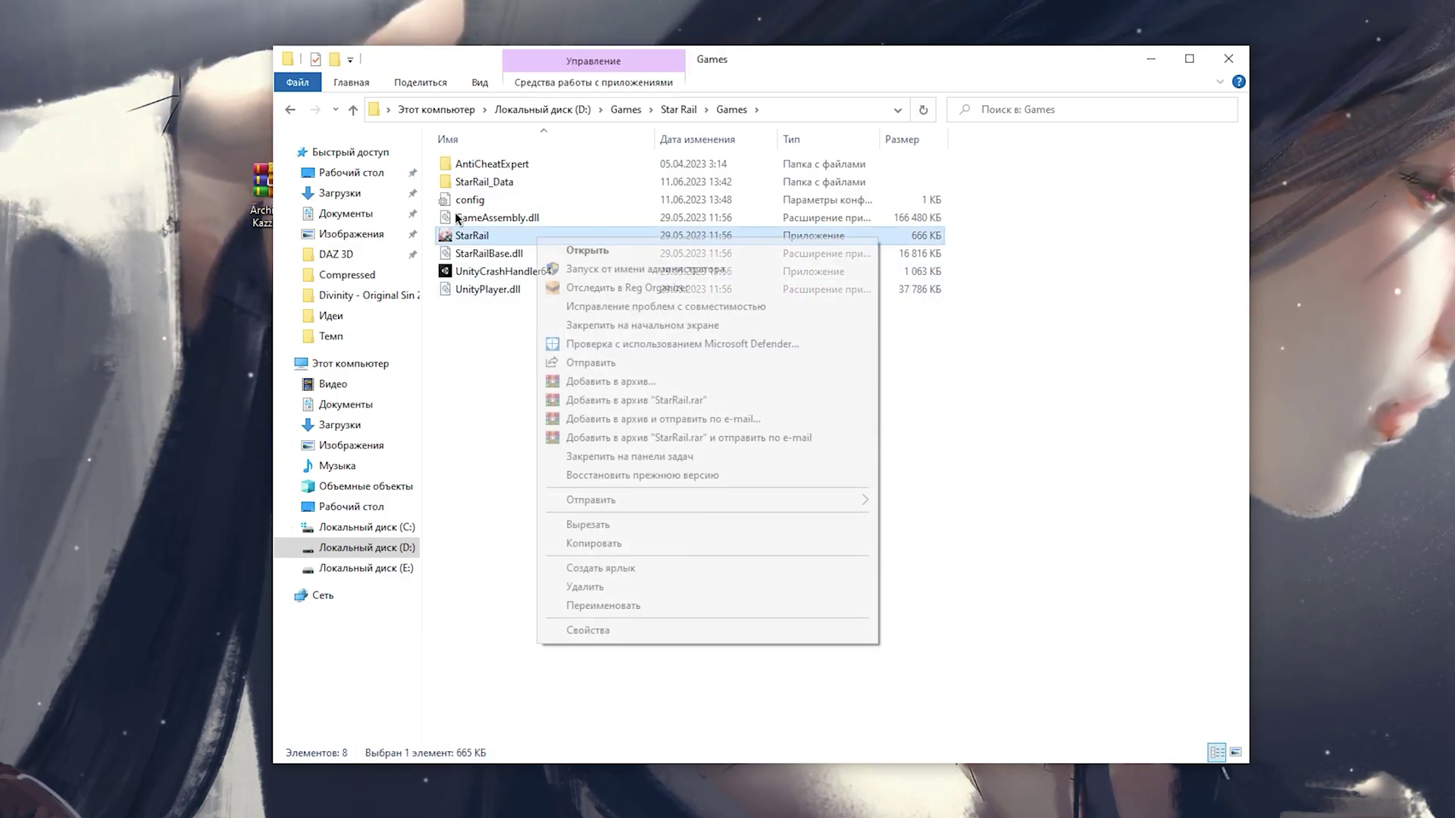
left_click(634, 720)
left_click(677, 295)
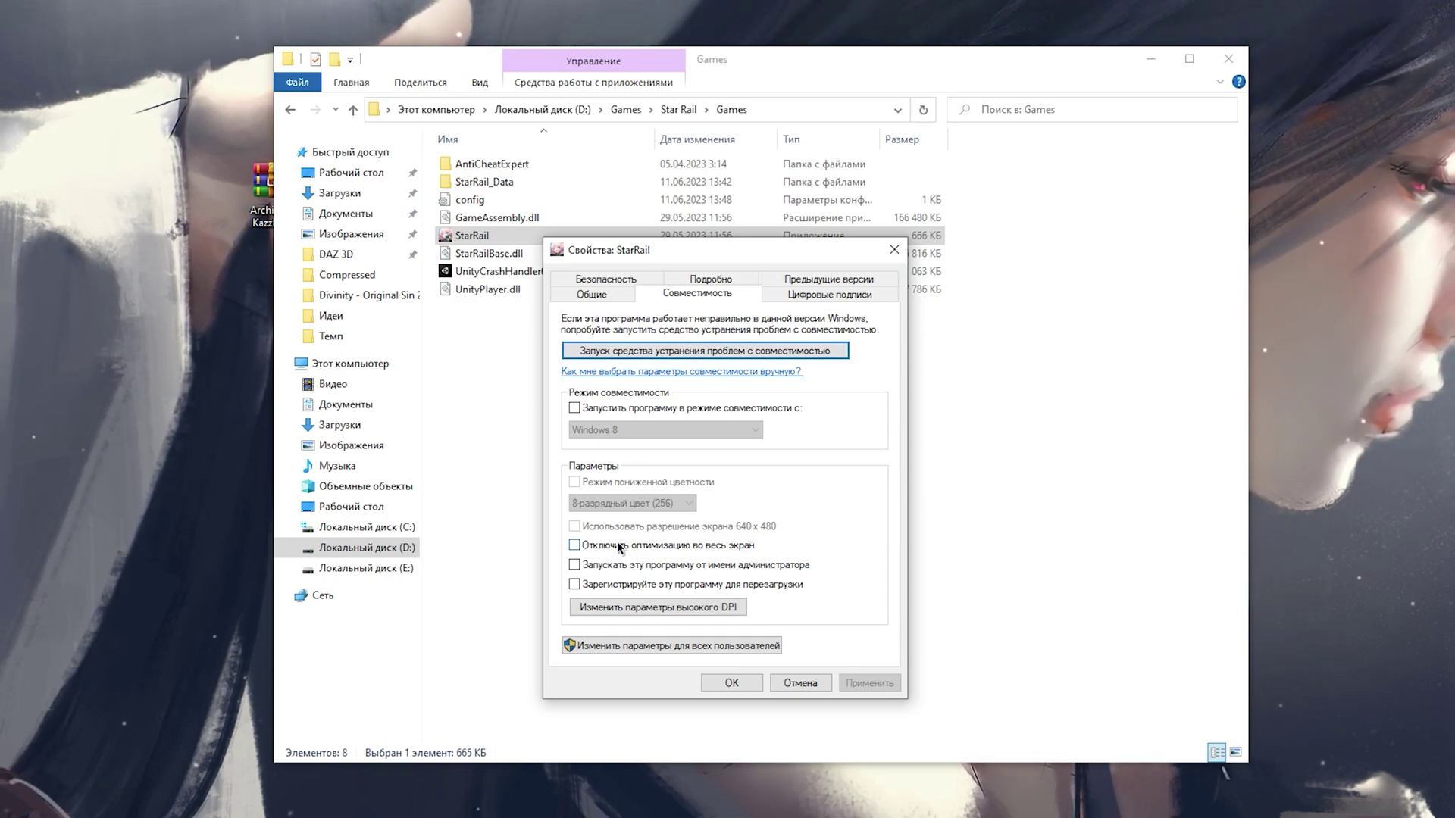
left_click(625, 607)
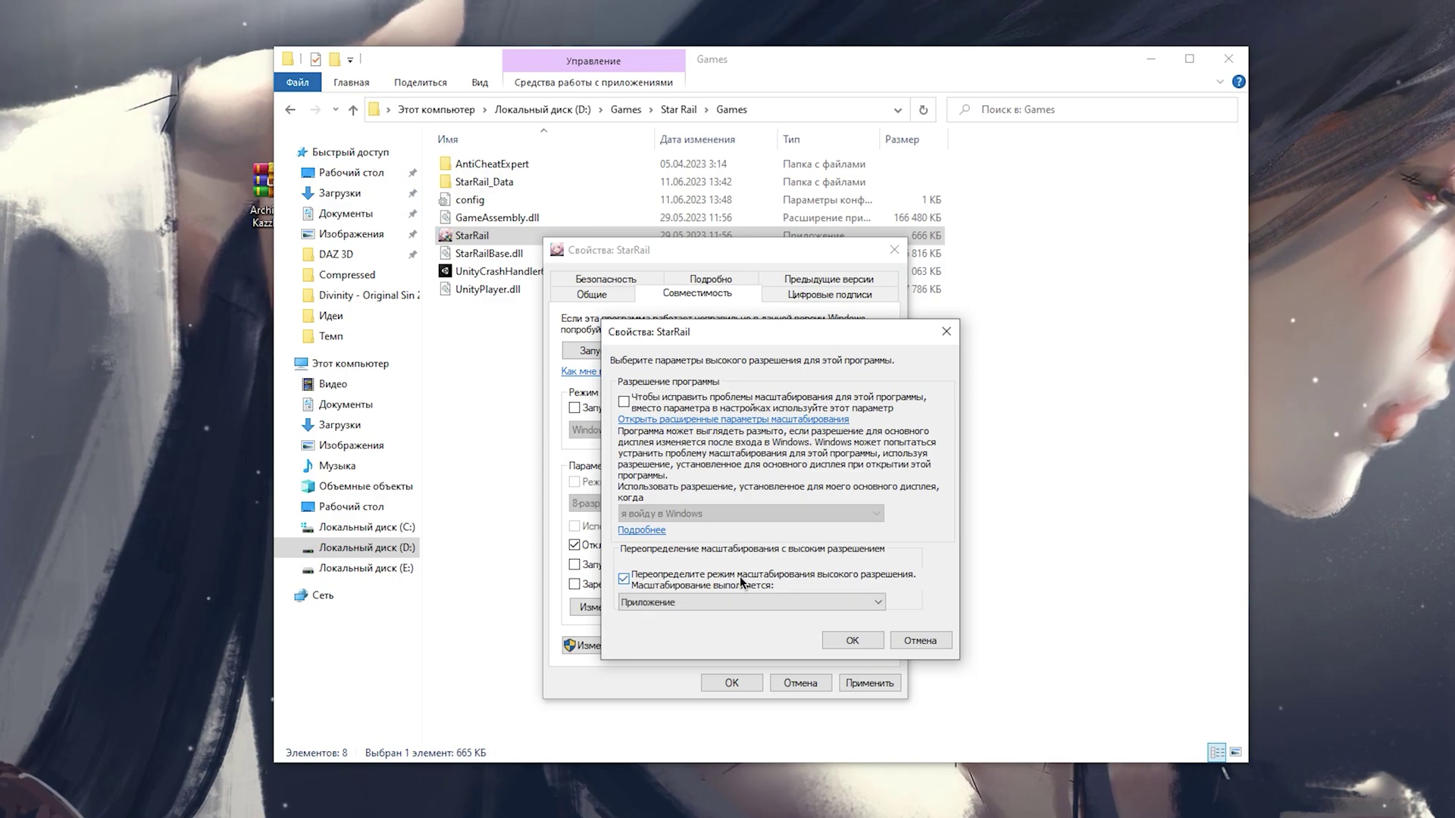
left_click(853, 642)
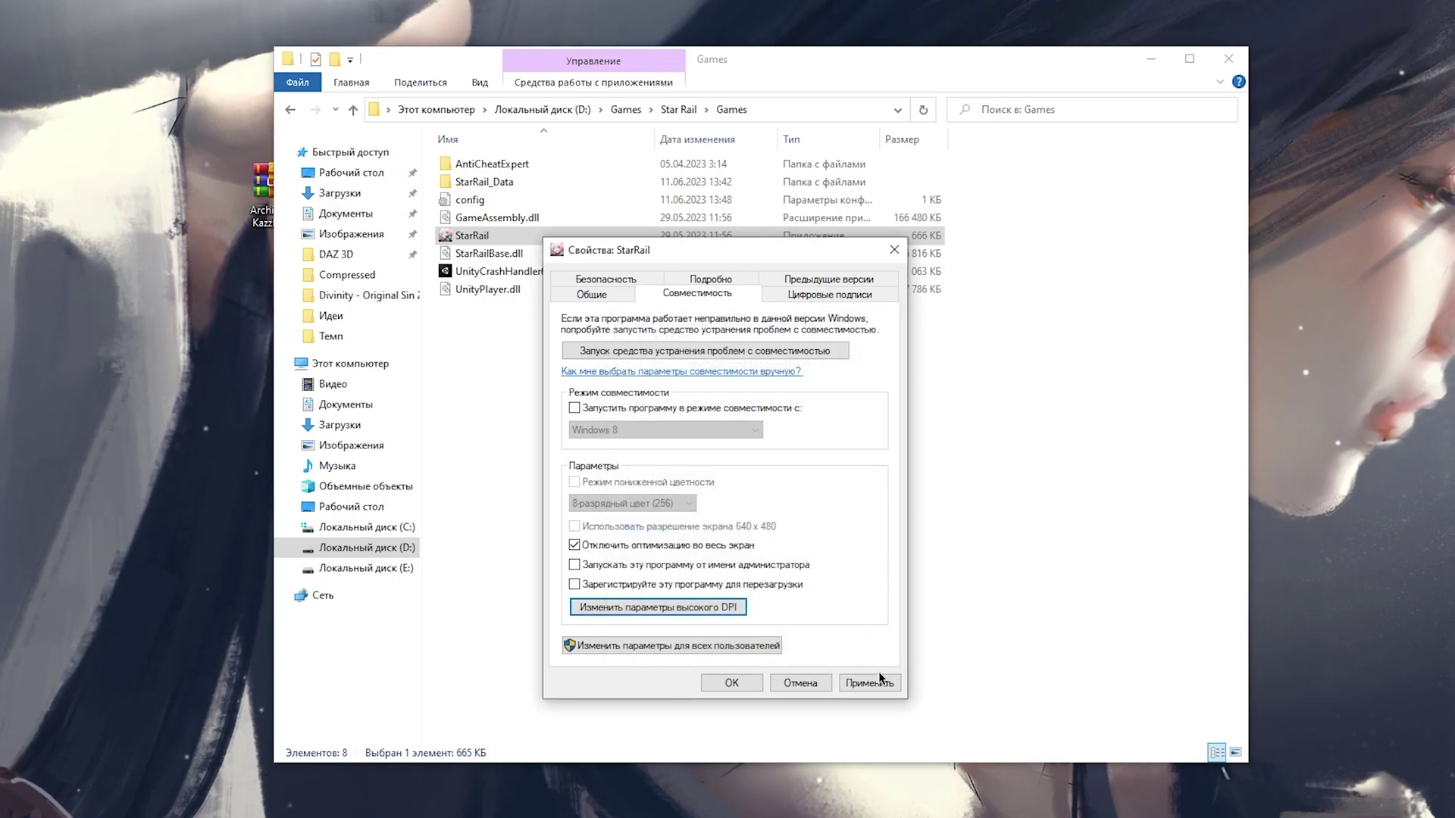
left_click(735, 684)
Step: Copy the path of the StarRail Games folder and open the Аппаратное Ускорение и Производительность shortcut in the Archive by Kazzka v2 folder
left_click(792, 107)
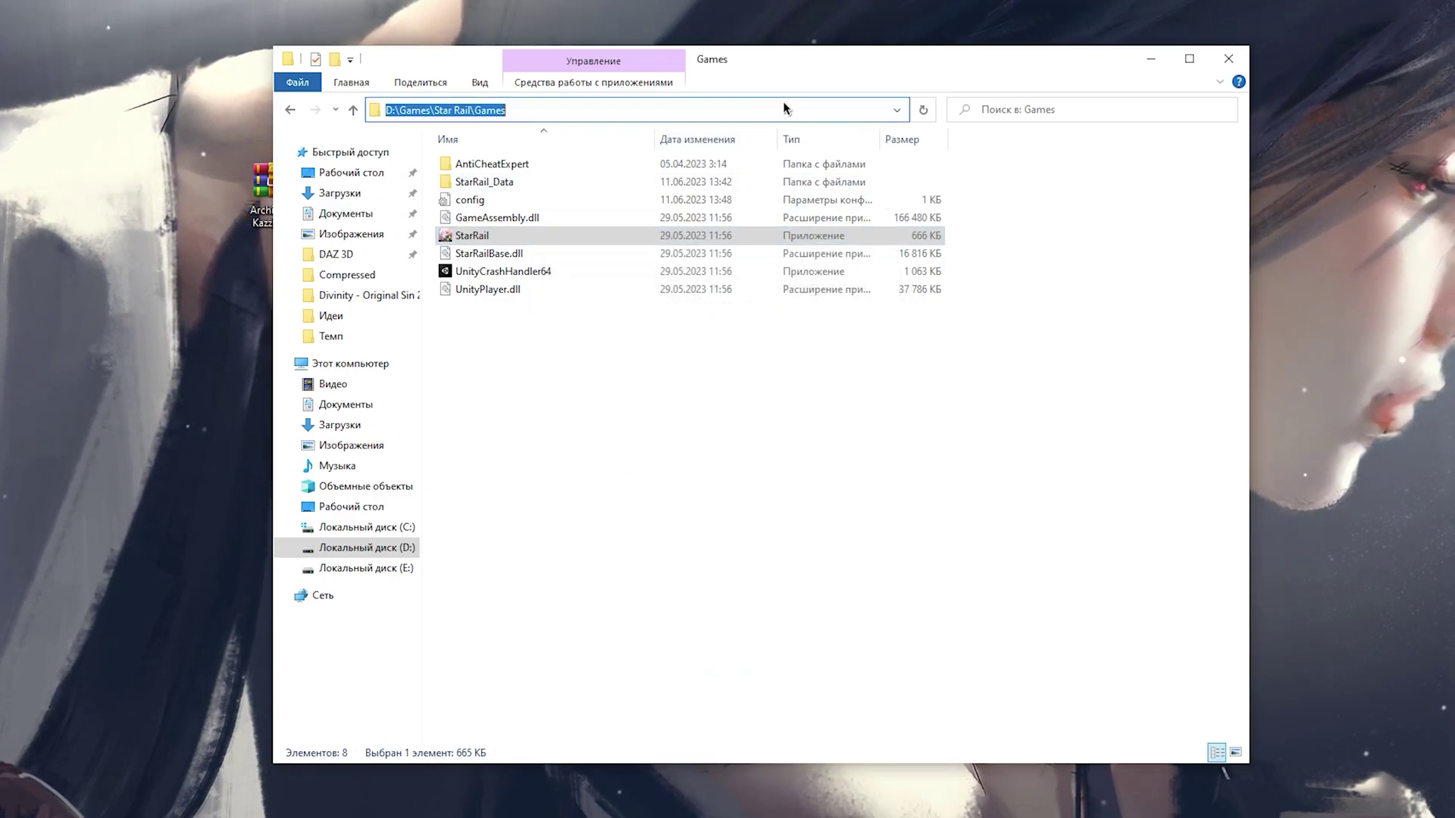
right_click(477, 110)
left_click(535, 160)
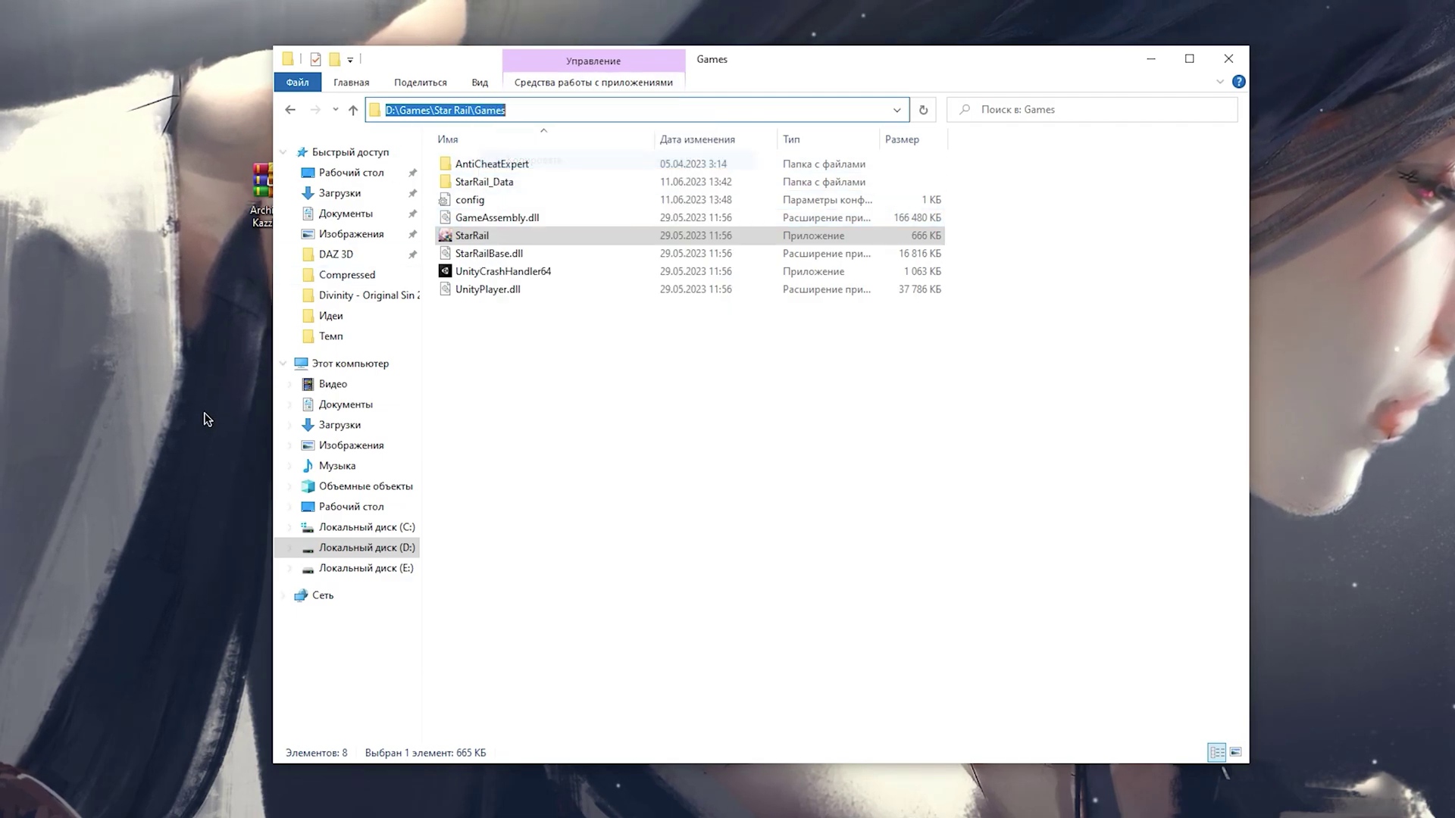
double_click(260, 186)
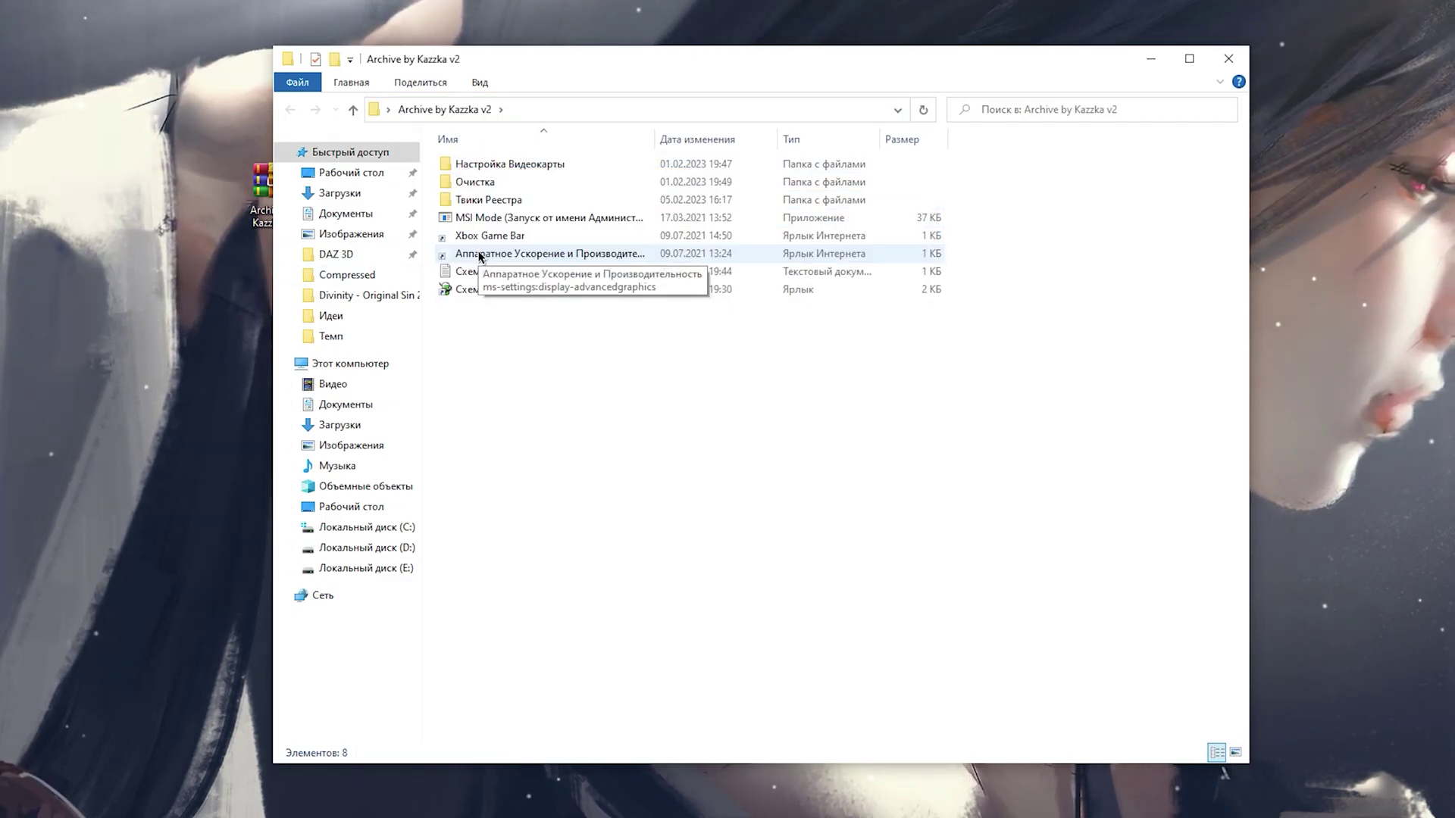
double_click(480, 256)
Step: Add the StarRail application from the copied folder path to the graphics performance settings as a classic app
left_click(210, 474)
key("alt+d")
key("ctrl+v")
key("Return")
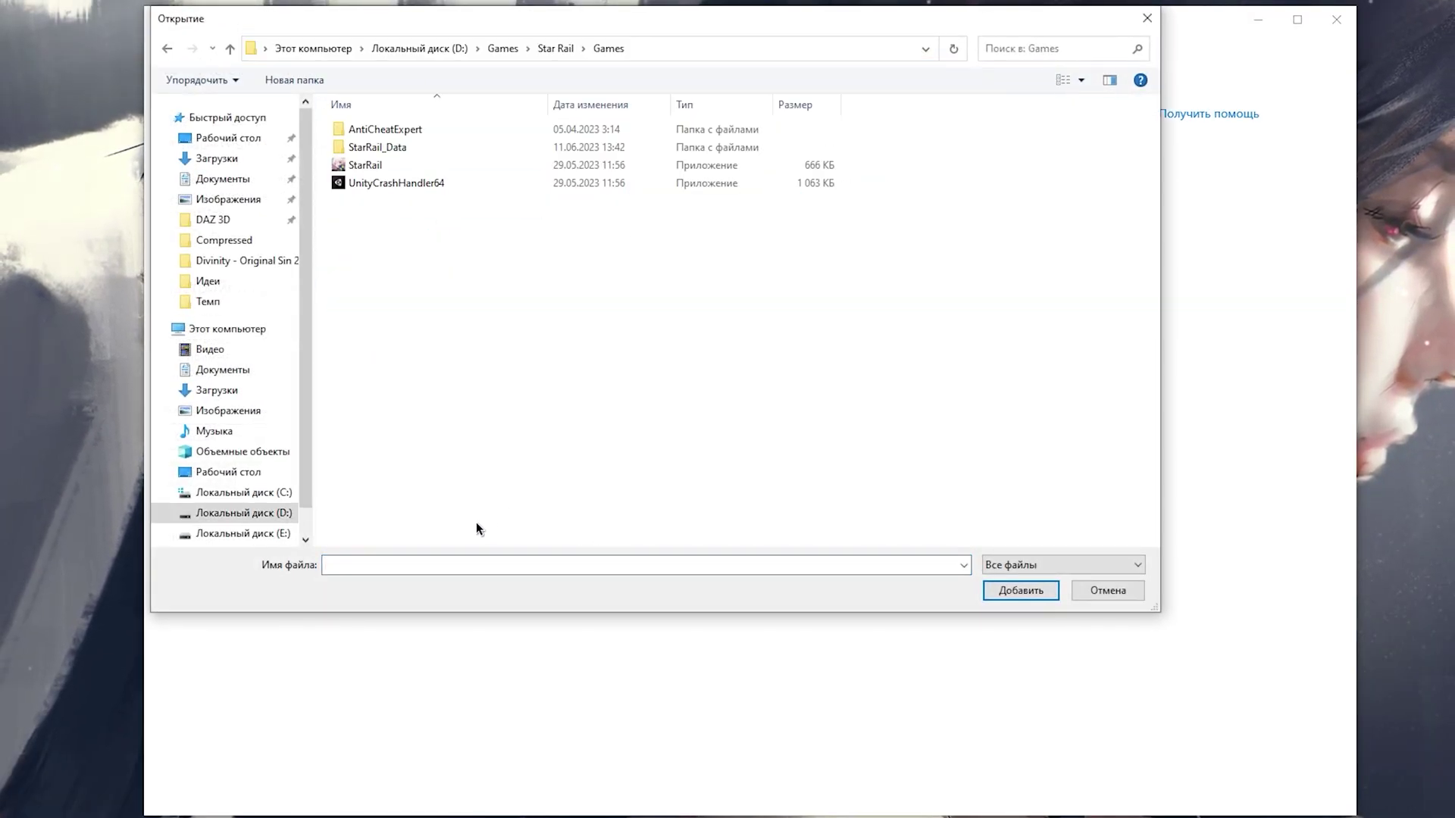
left_click(387, 165)
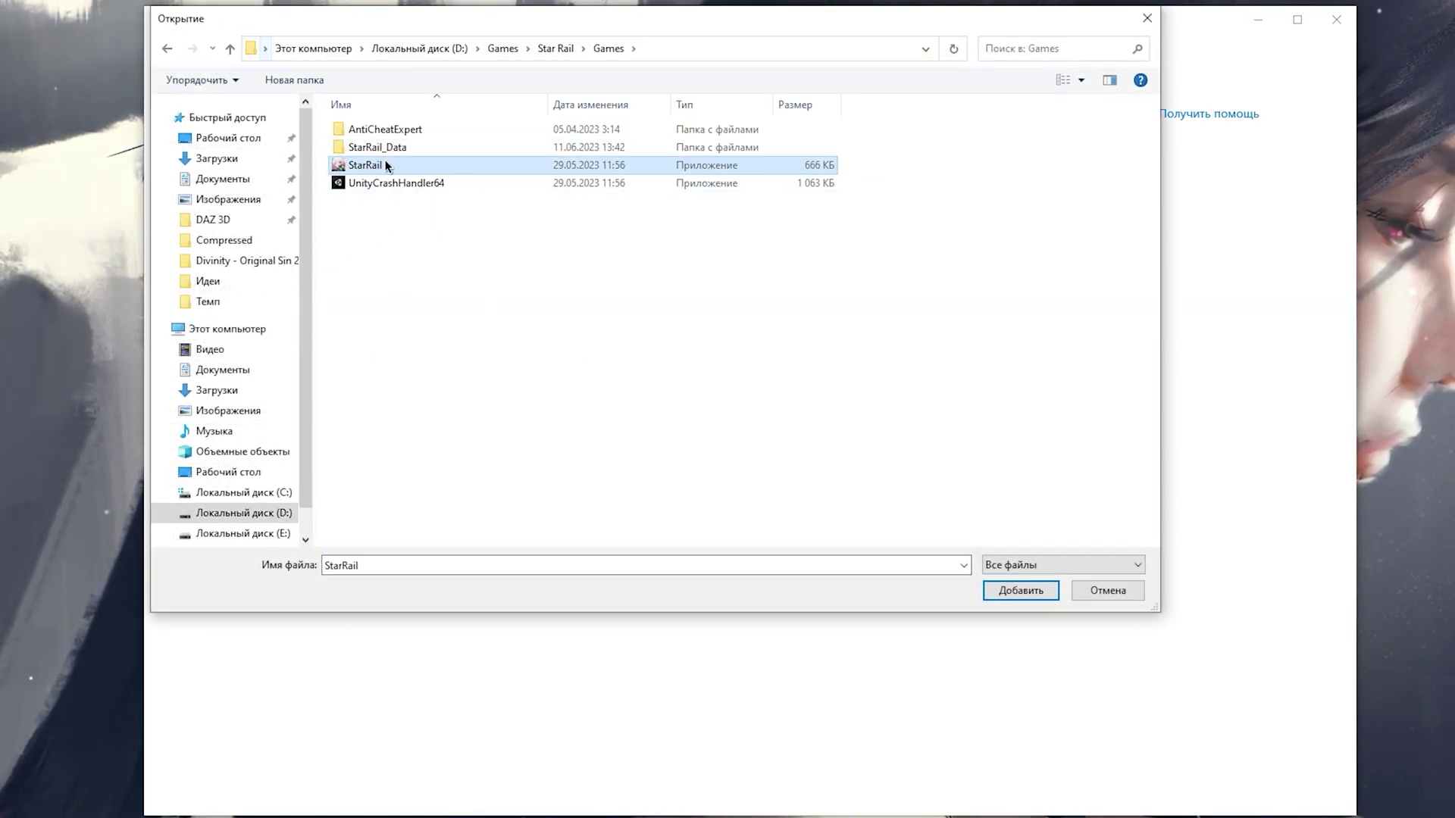
left_click(1002, 597)
Step: Save Star Rail's graphics preference as Высокая производительность and switch on hardware-accelerated GPU scheduling
left_click(401, 595)
left_click(683, 449)
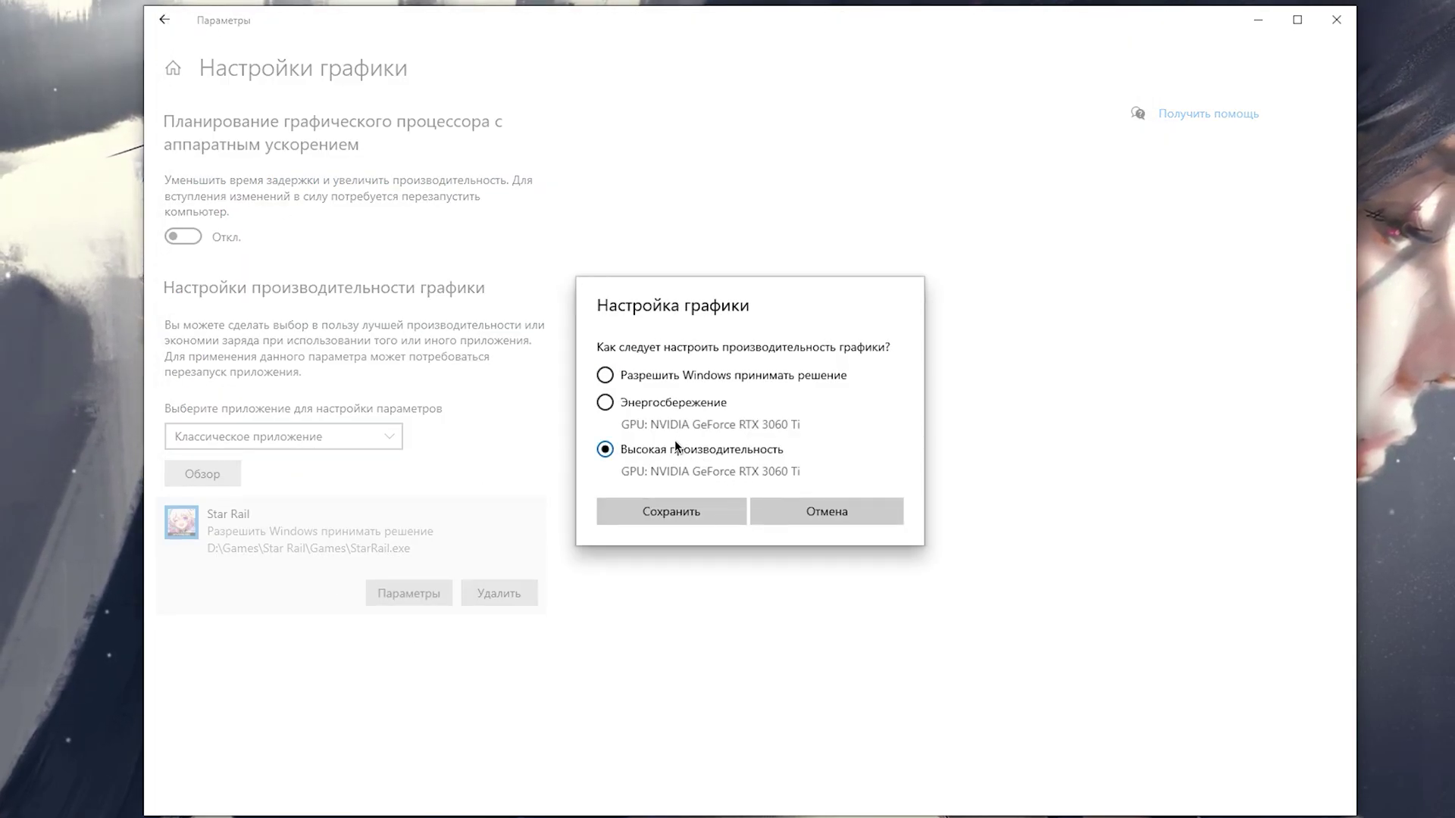
left_click(693, 515)
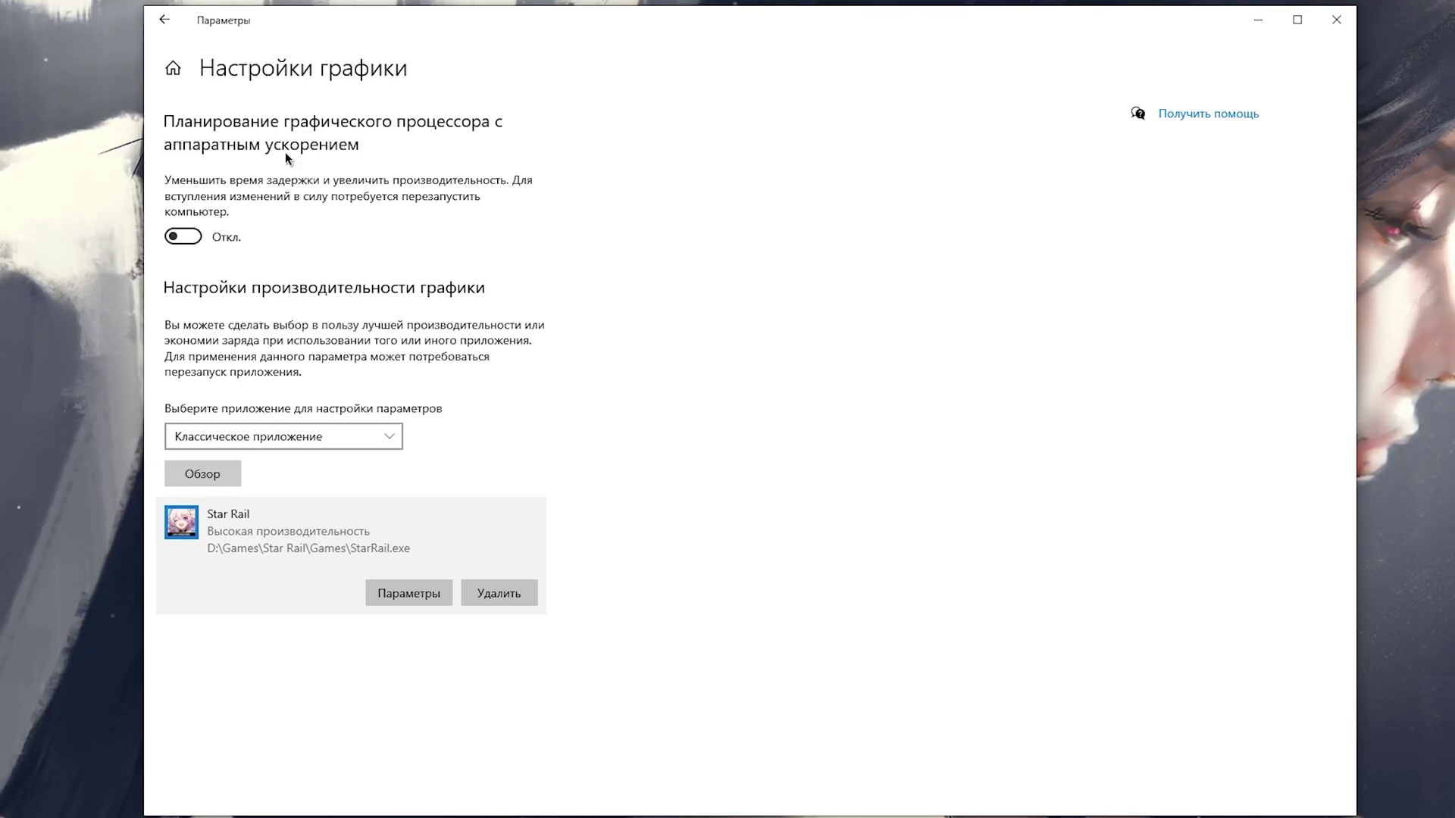
left_click(182, 239)
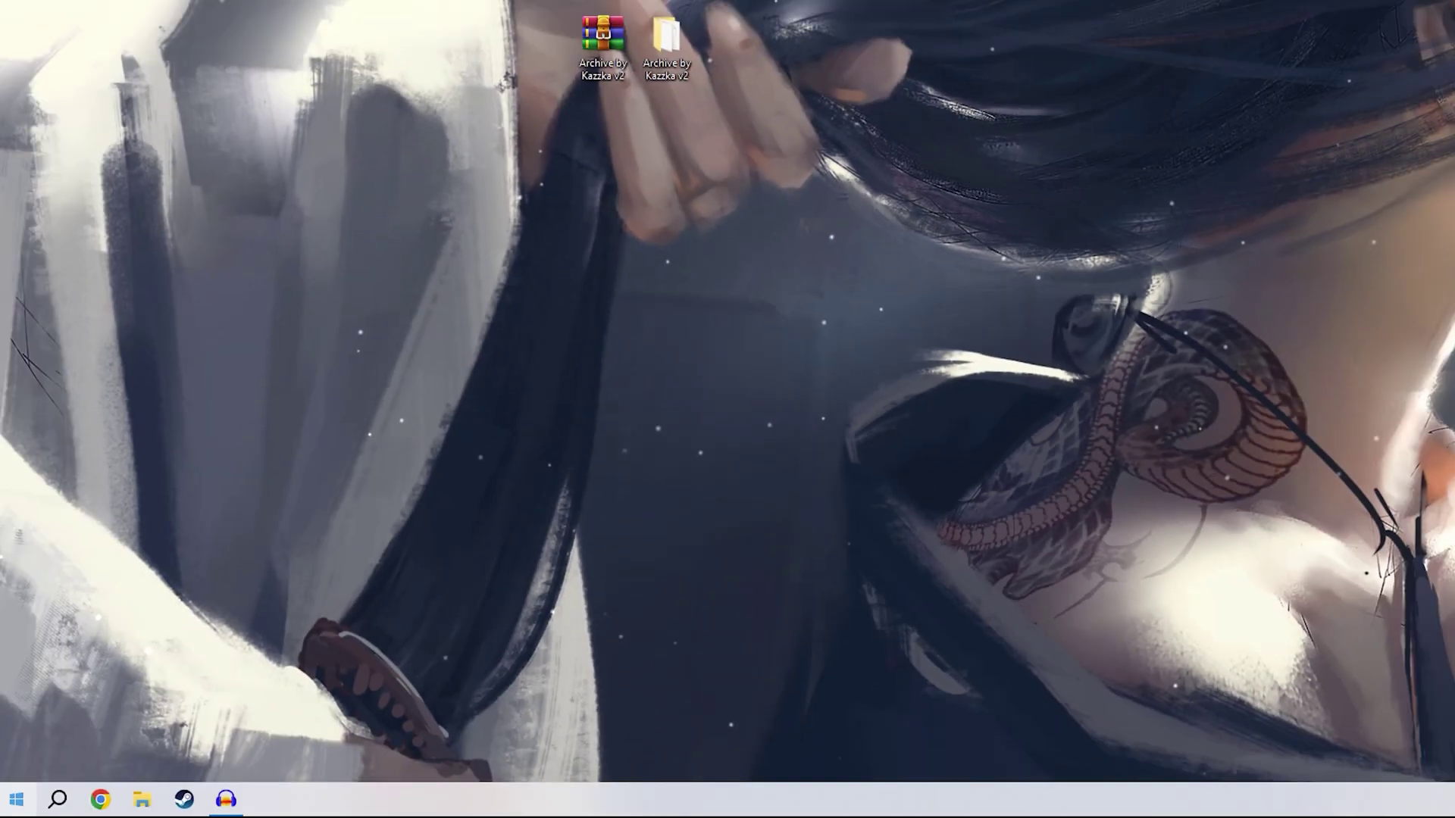
Step: In Device Manager, bring up the available actions for Высокоточный таймер событий under Системные устройства
right_click(16, 800)
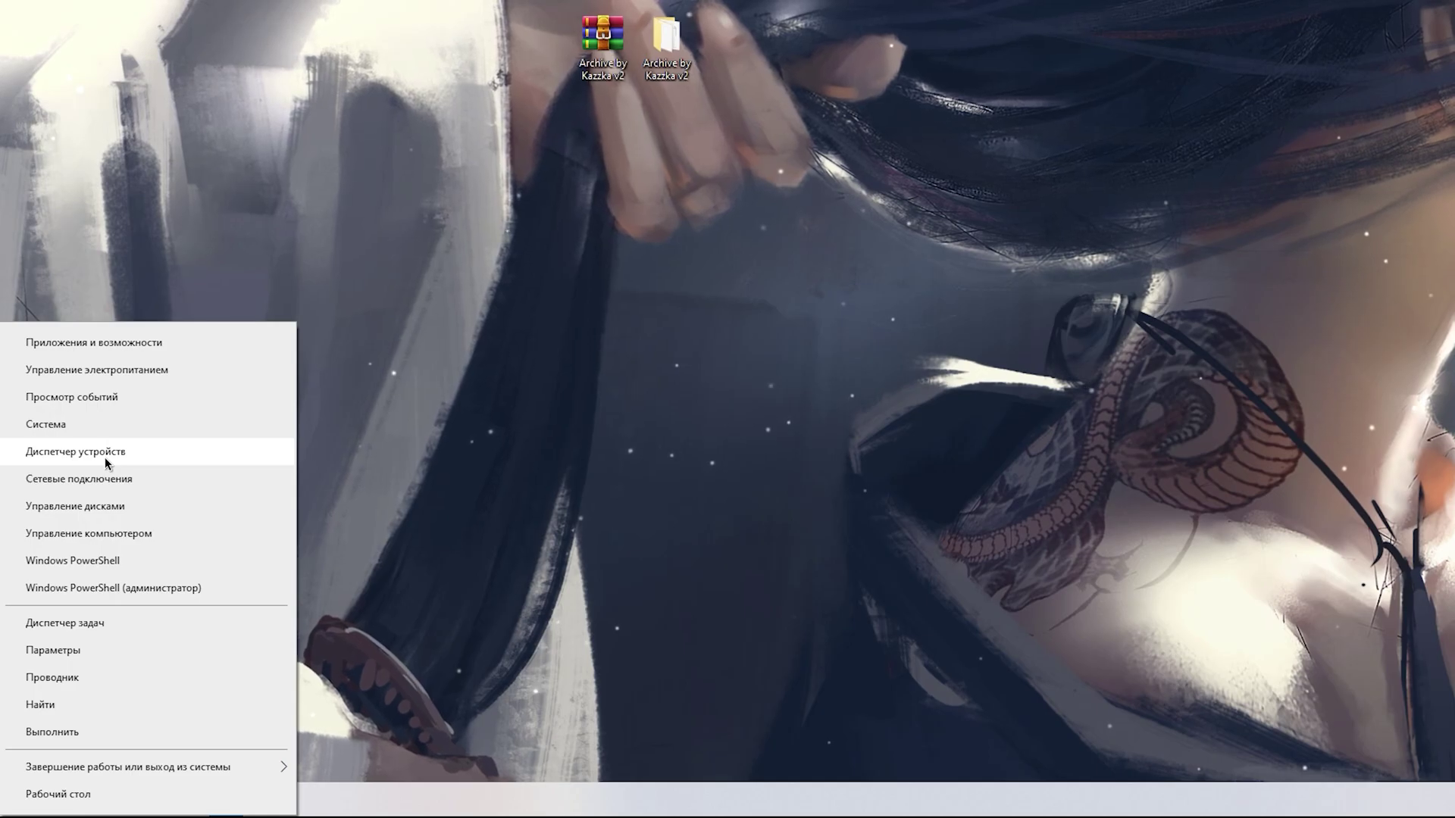
left_click(105, 455)
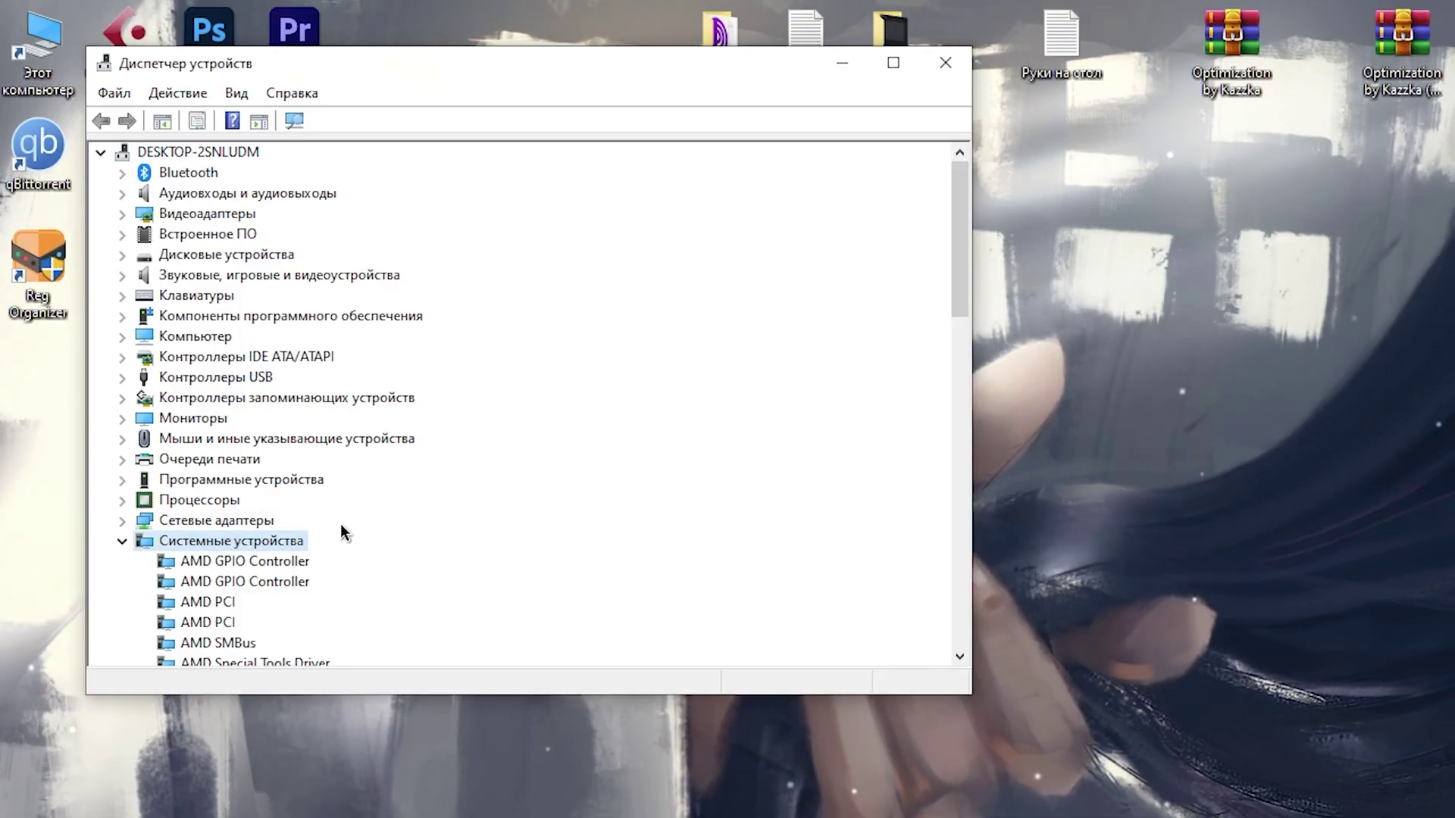
scroll(329, 453, "down", 8)
left_click(239, 400)
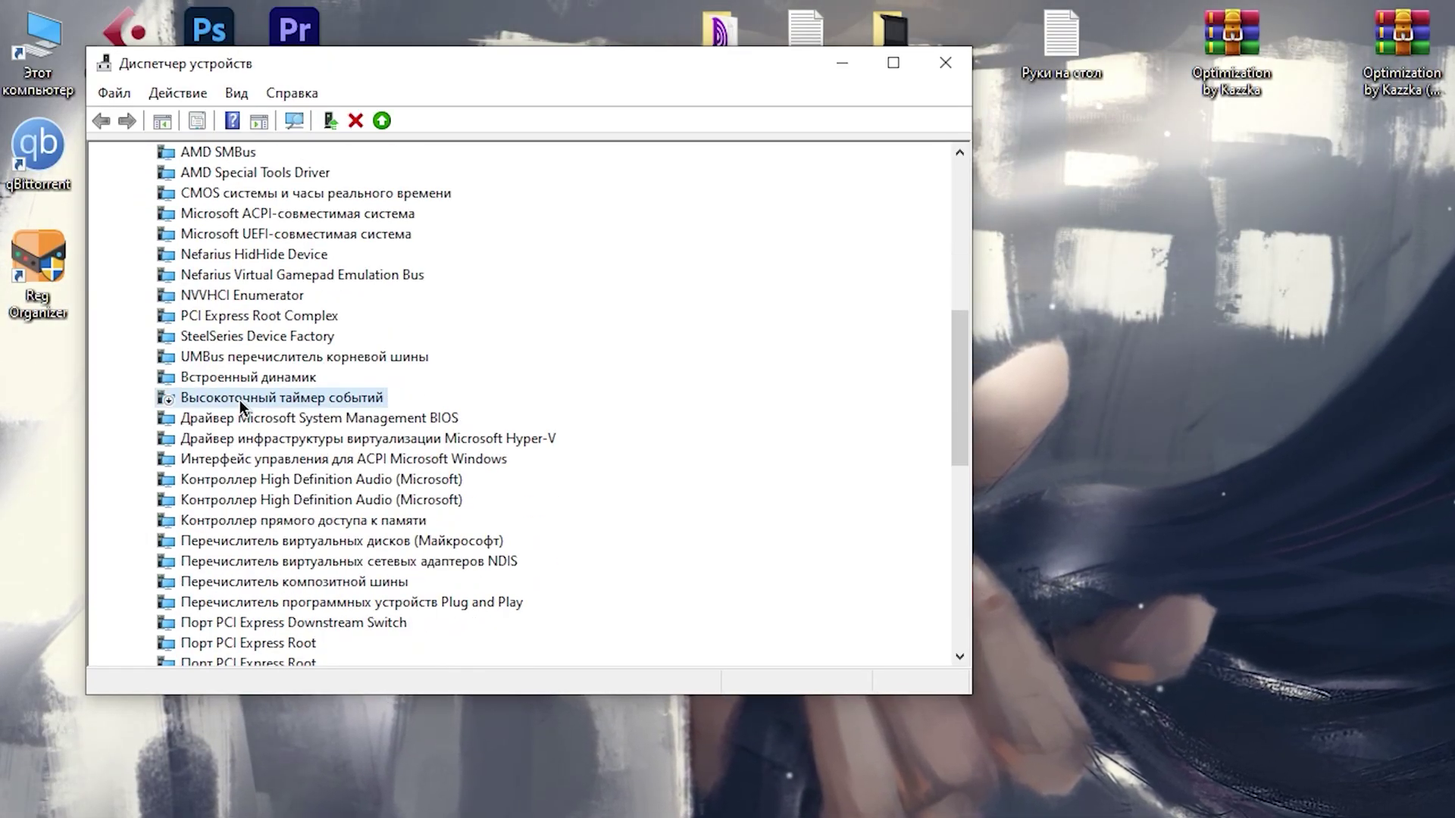
right_click(239, 400)
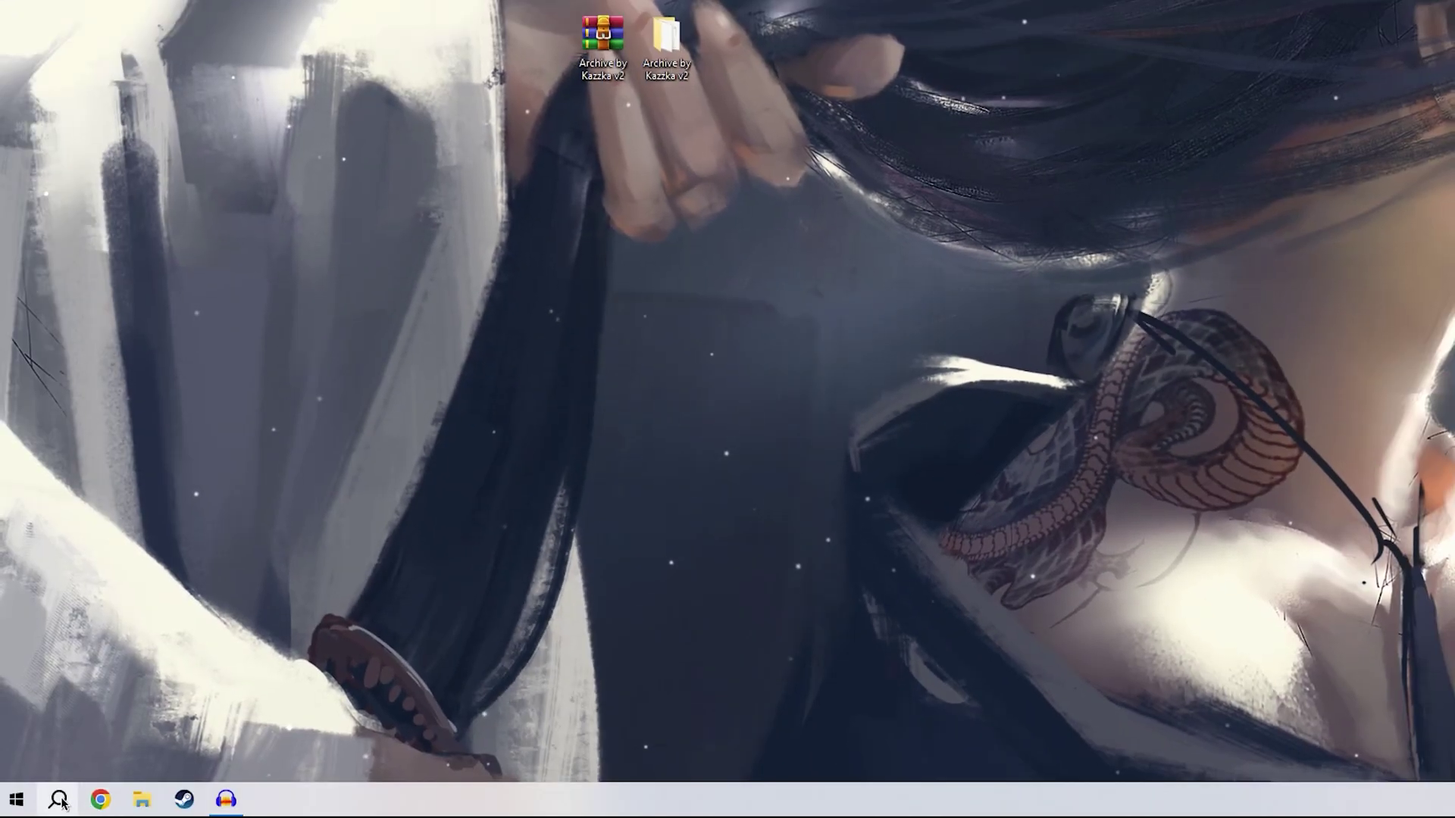
Step: Search Windows for "xbox", check the background recording option in Xbox Game Bar's capture settings, and close Game Bar
key("super+s")
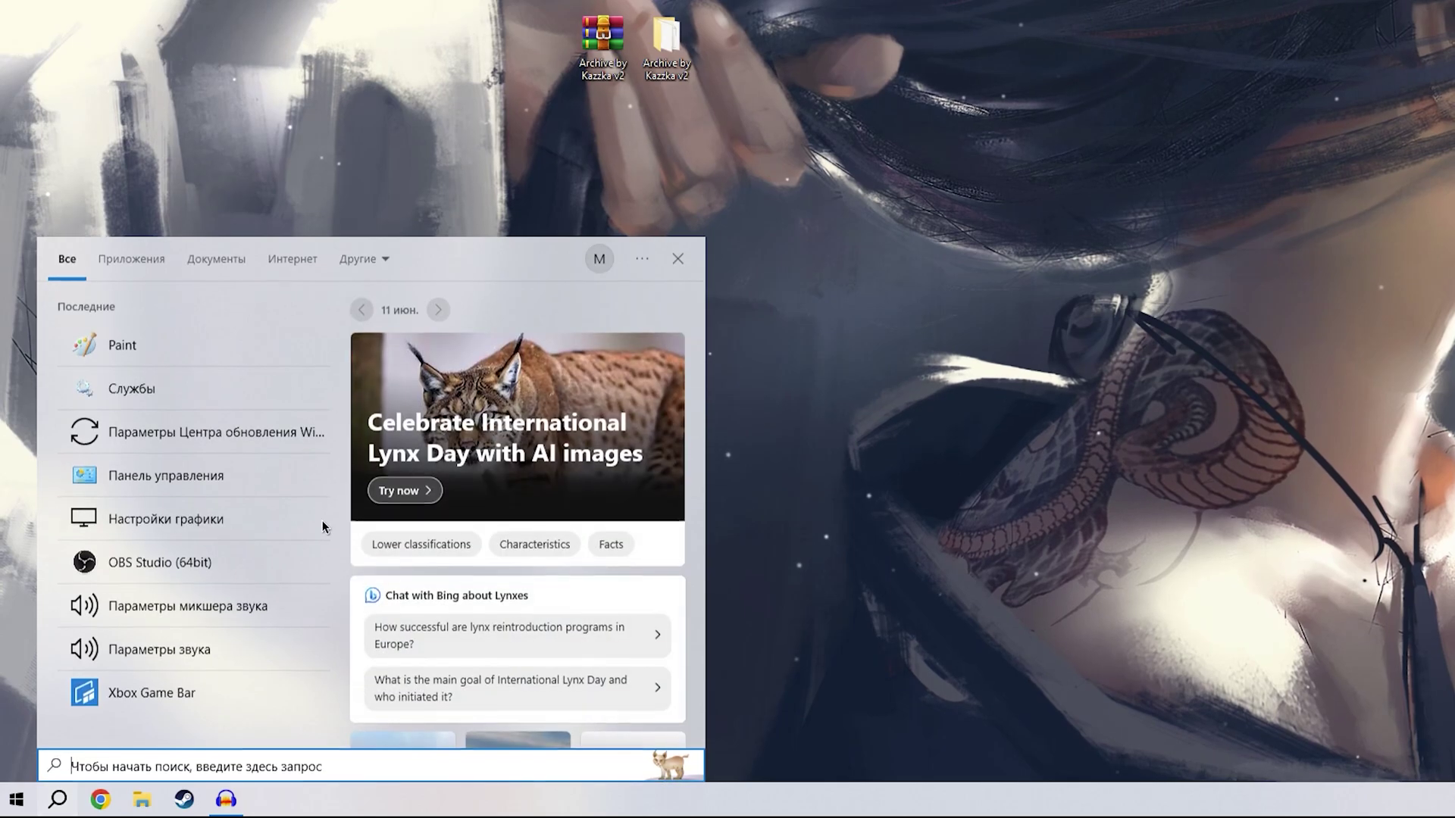
type("xbox")
key("Return")
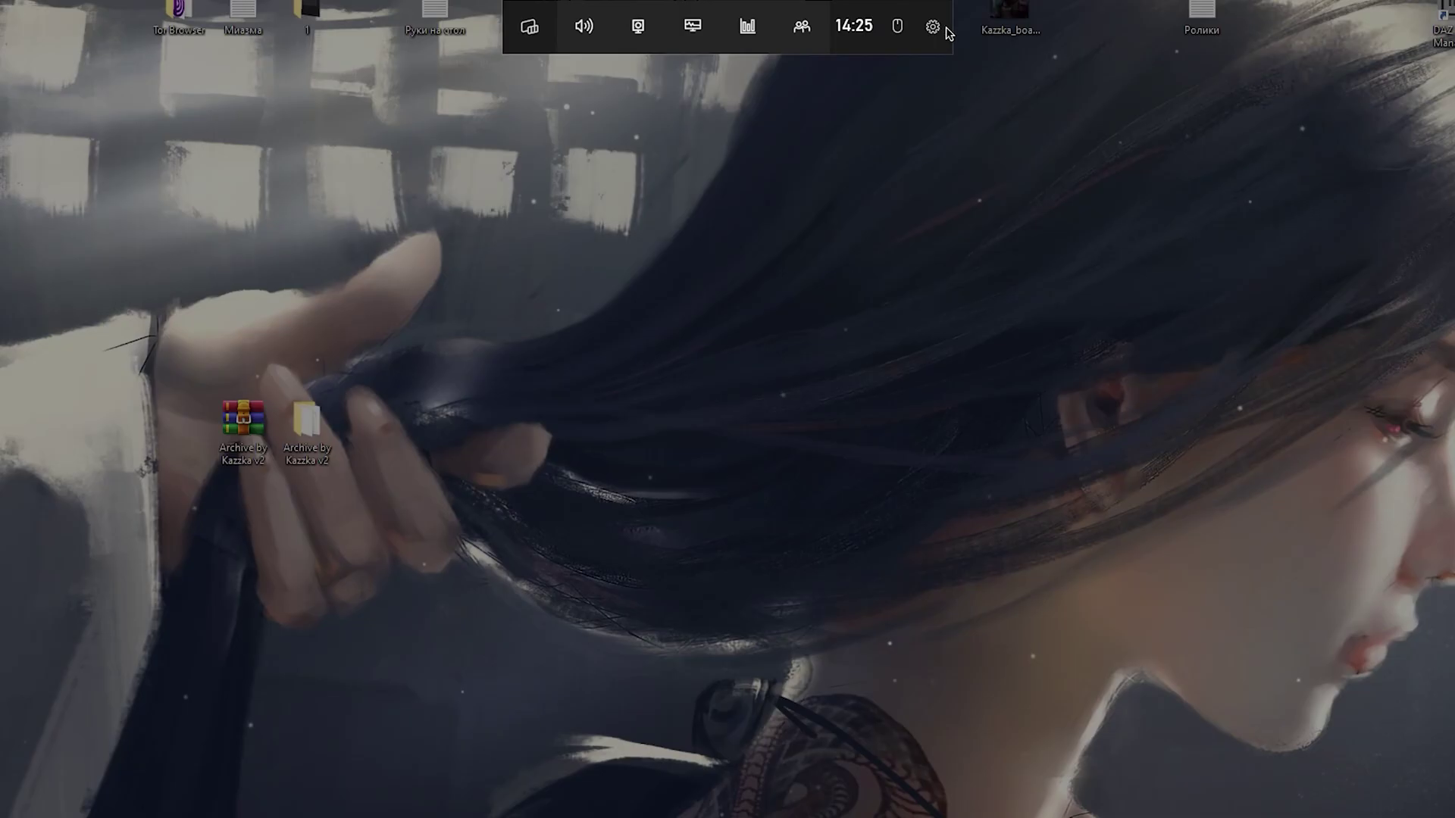
left_click(934, 27)
left_click(552, 523)
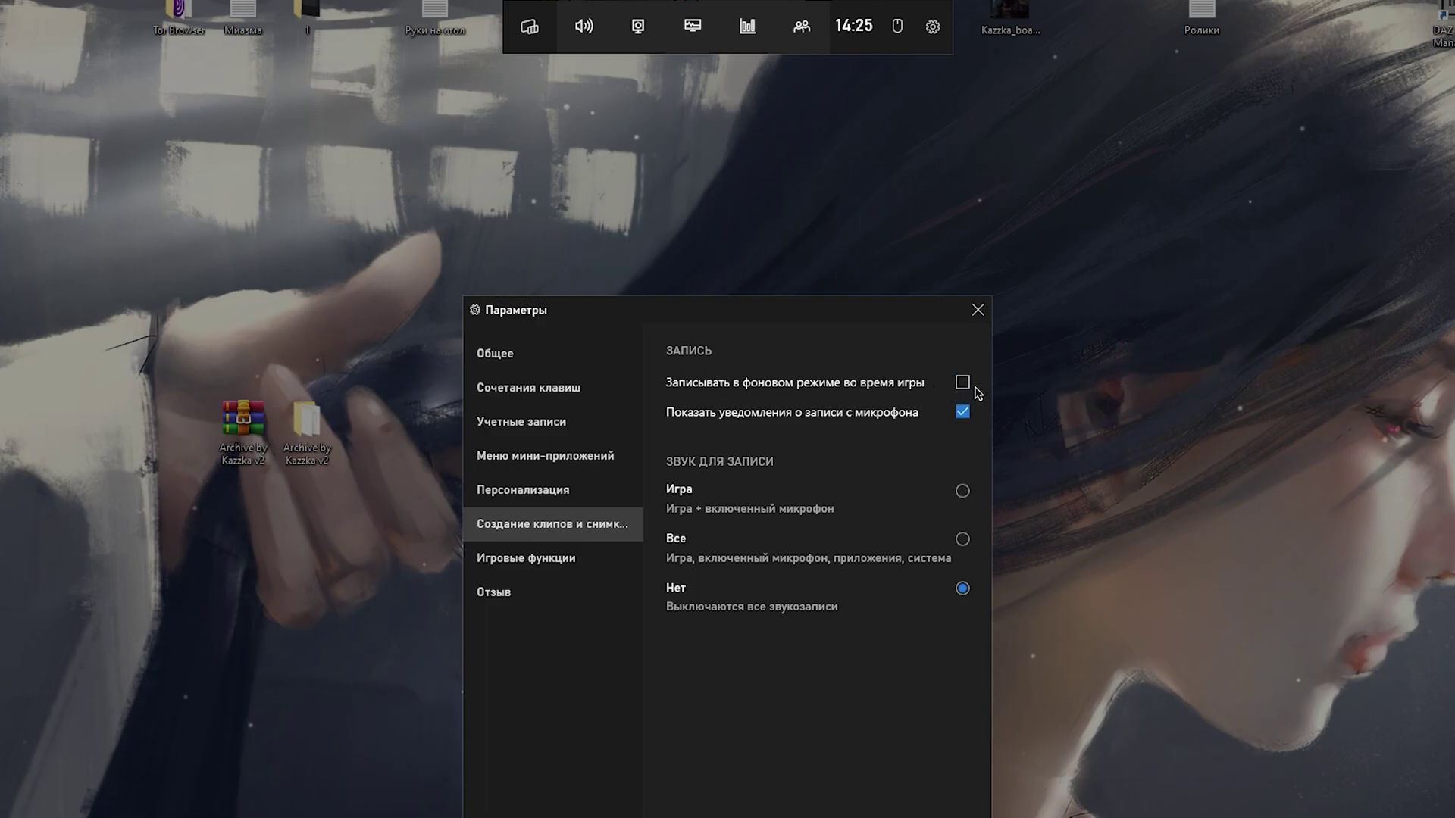
left_click(978, 311)
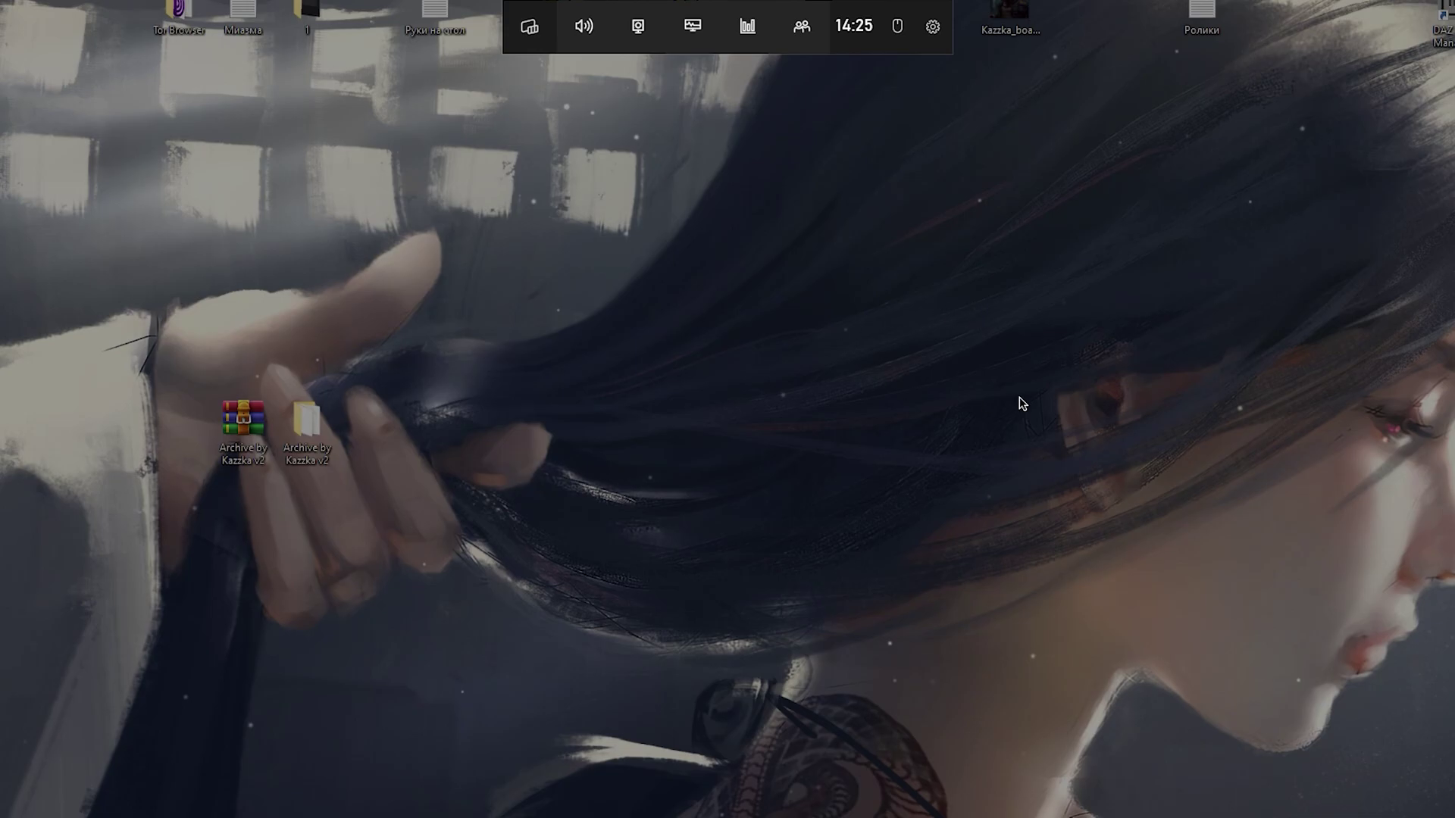
left_click(1049, 392)
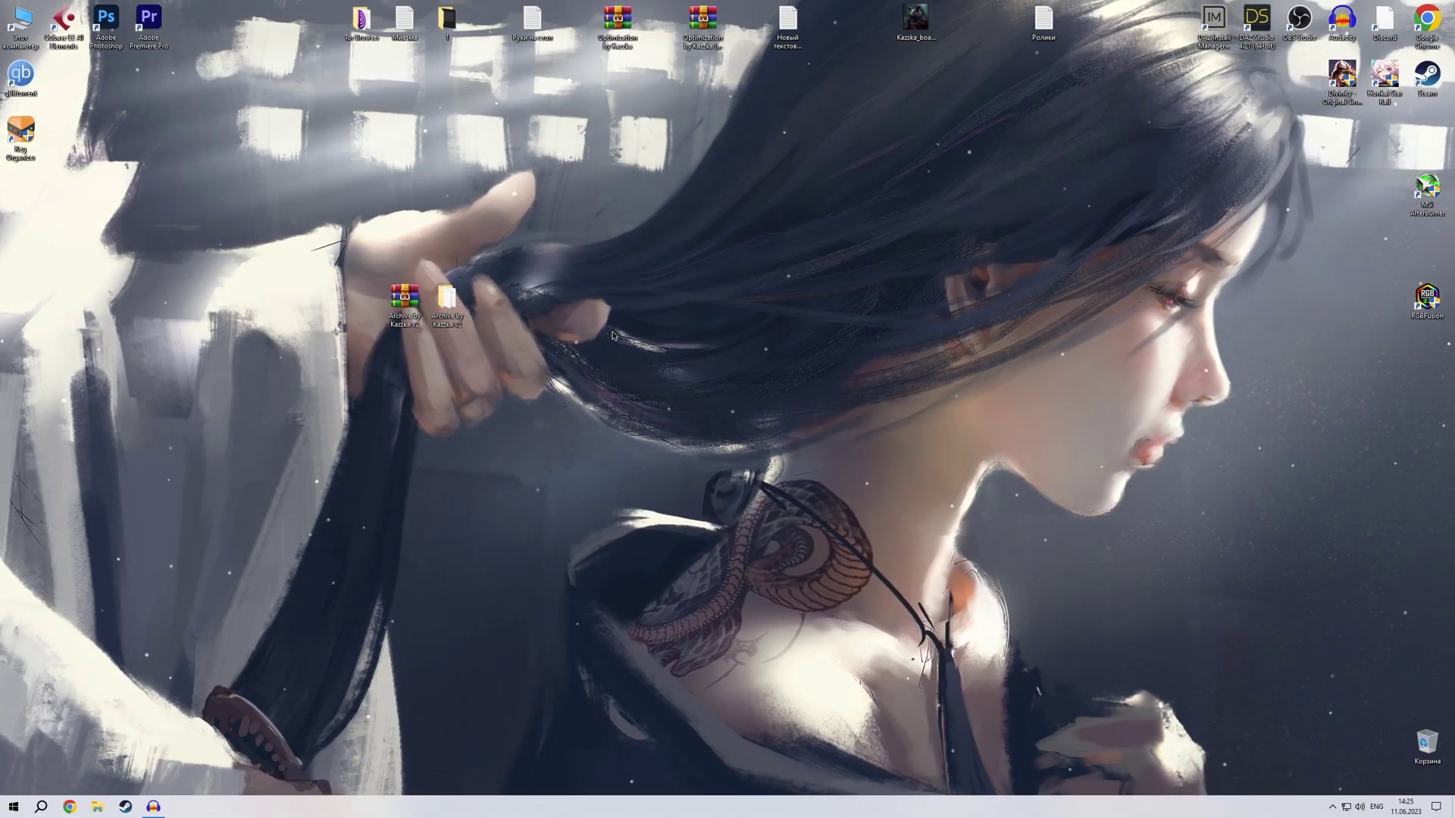
Step: Open the Настройка Видеокарты folder inside the Archive by Kazzka v2 desktop folder
double_click(445, 296)
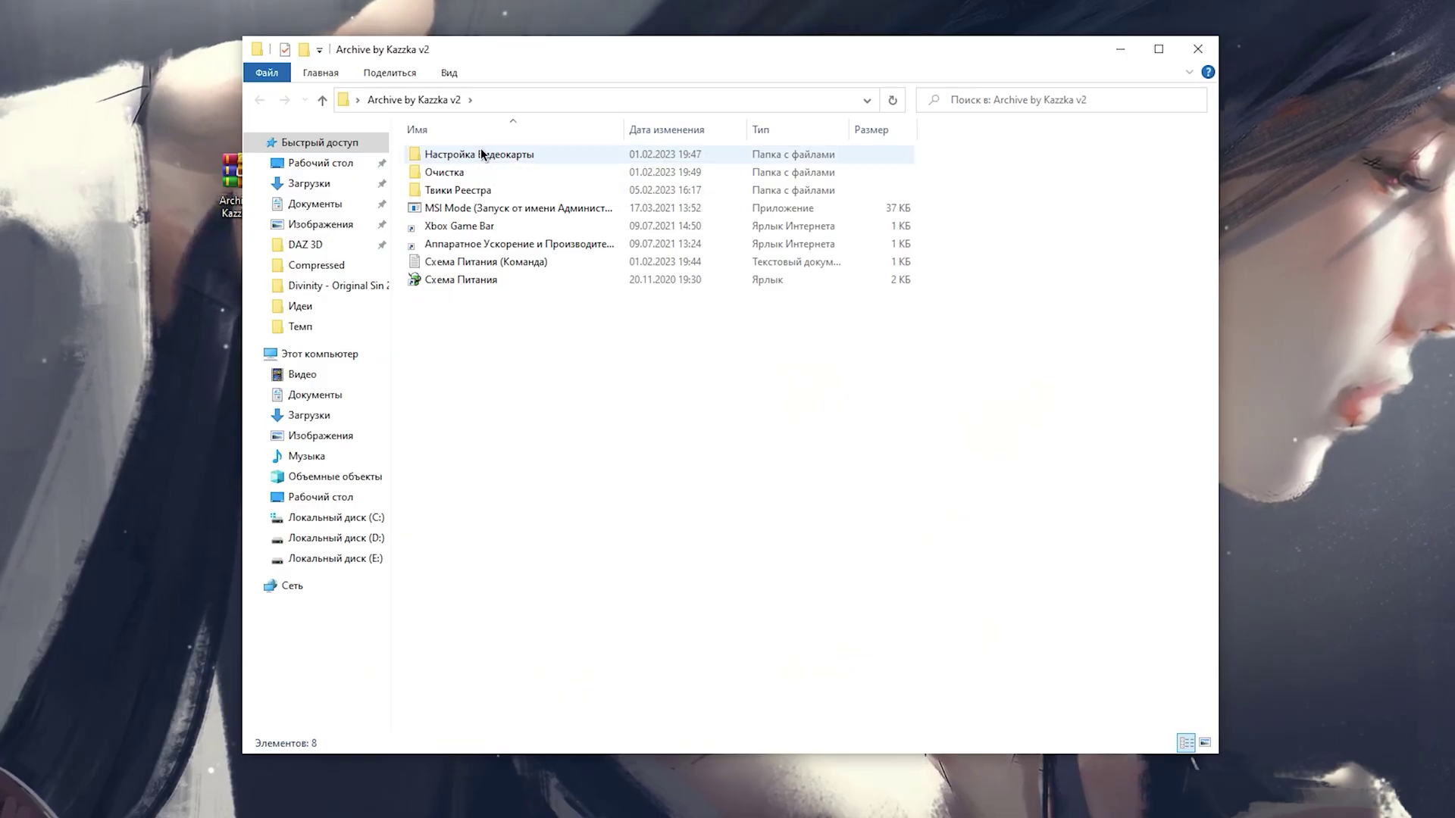
double_click(554, 286)
left_click_drag(455, 244, 447, 157)
left_click(488, 251)
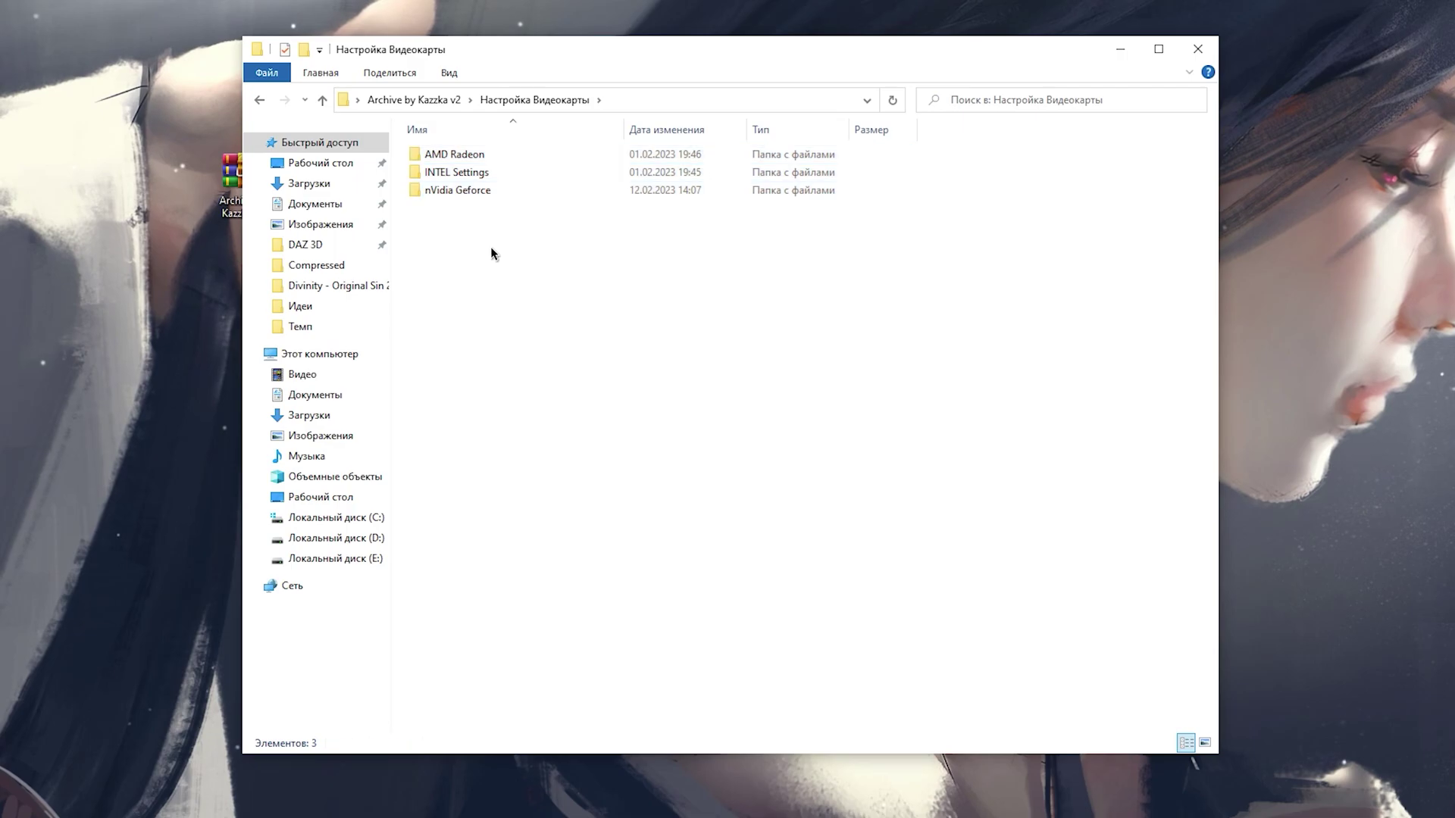
Step: Look through the nVidia Geforce folder, covering its driver link, Nvidia Driver Settings shortcut and the Настройка 1 picture
left_click(460, 171)
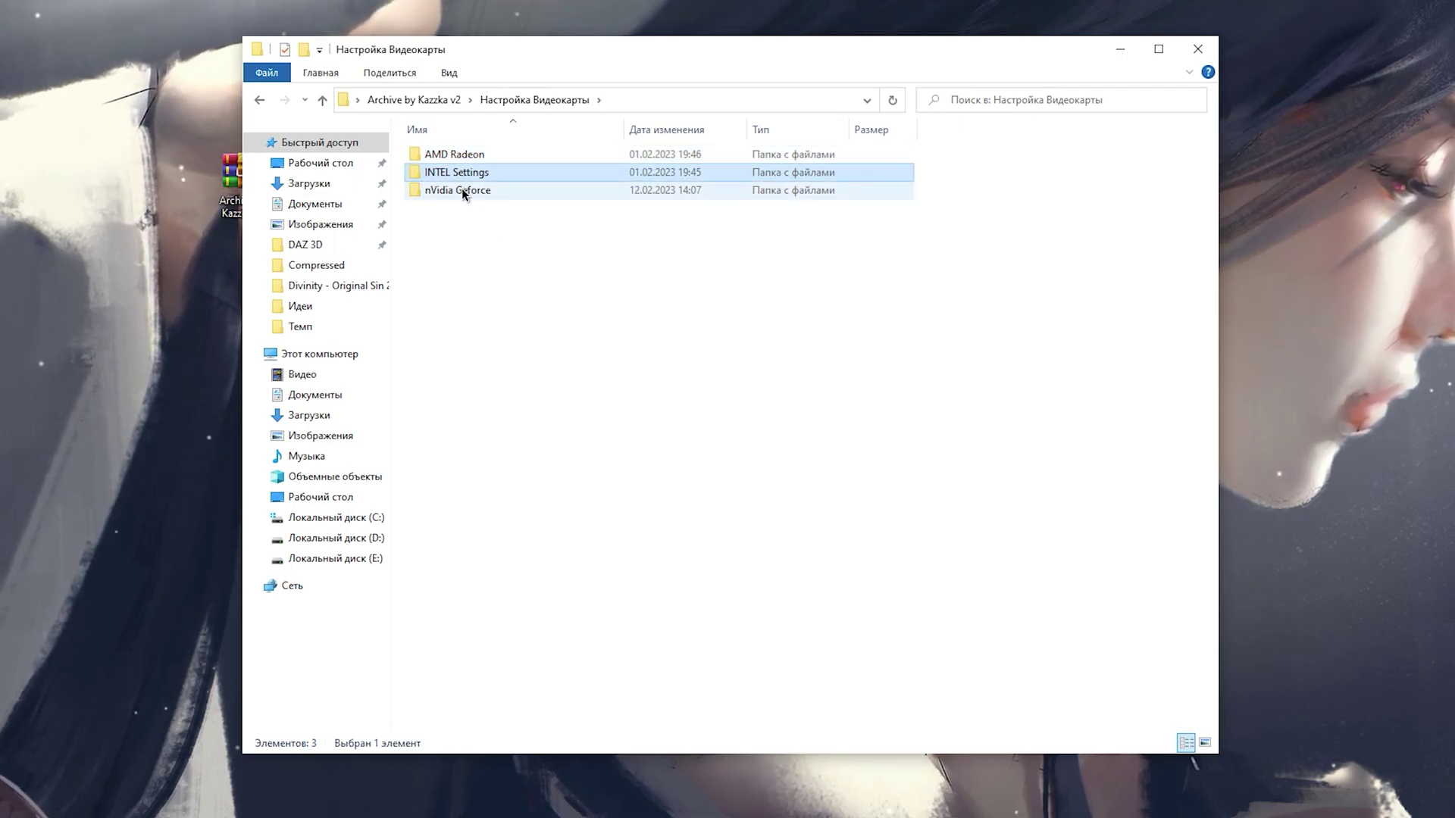
left_click(461, 189)
double_click(462, 189)
left_click_drag(449, 306, 970, 193)
left_click(433, 200)
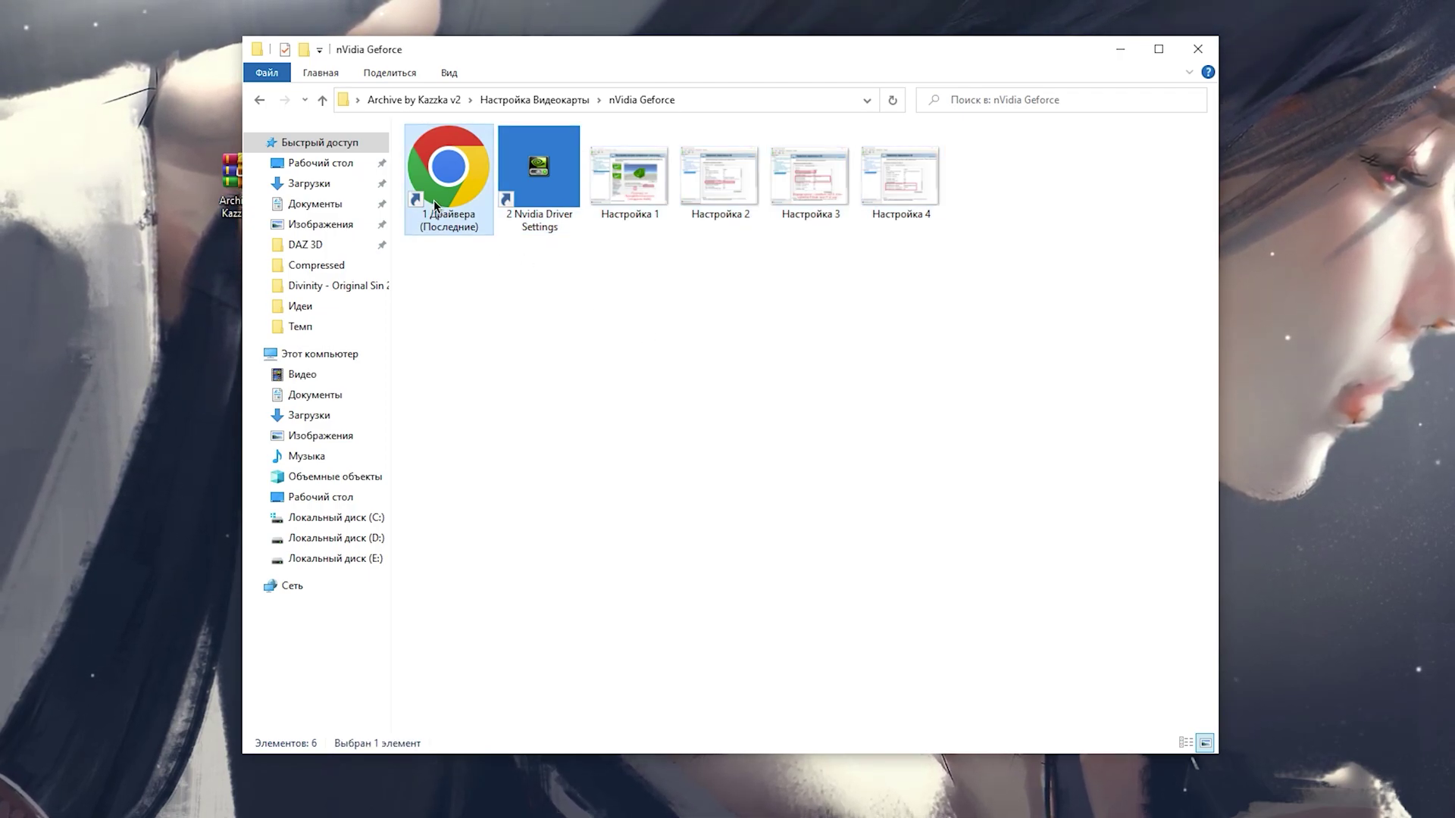
left_click(562, 204)
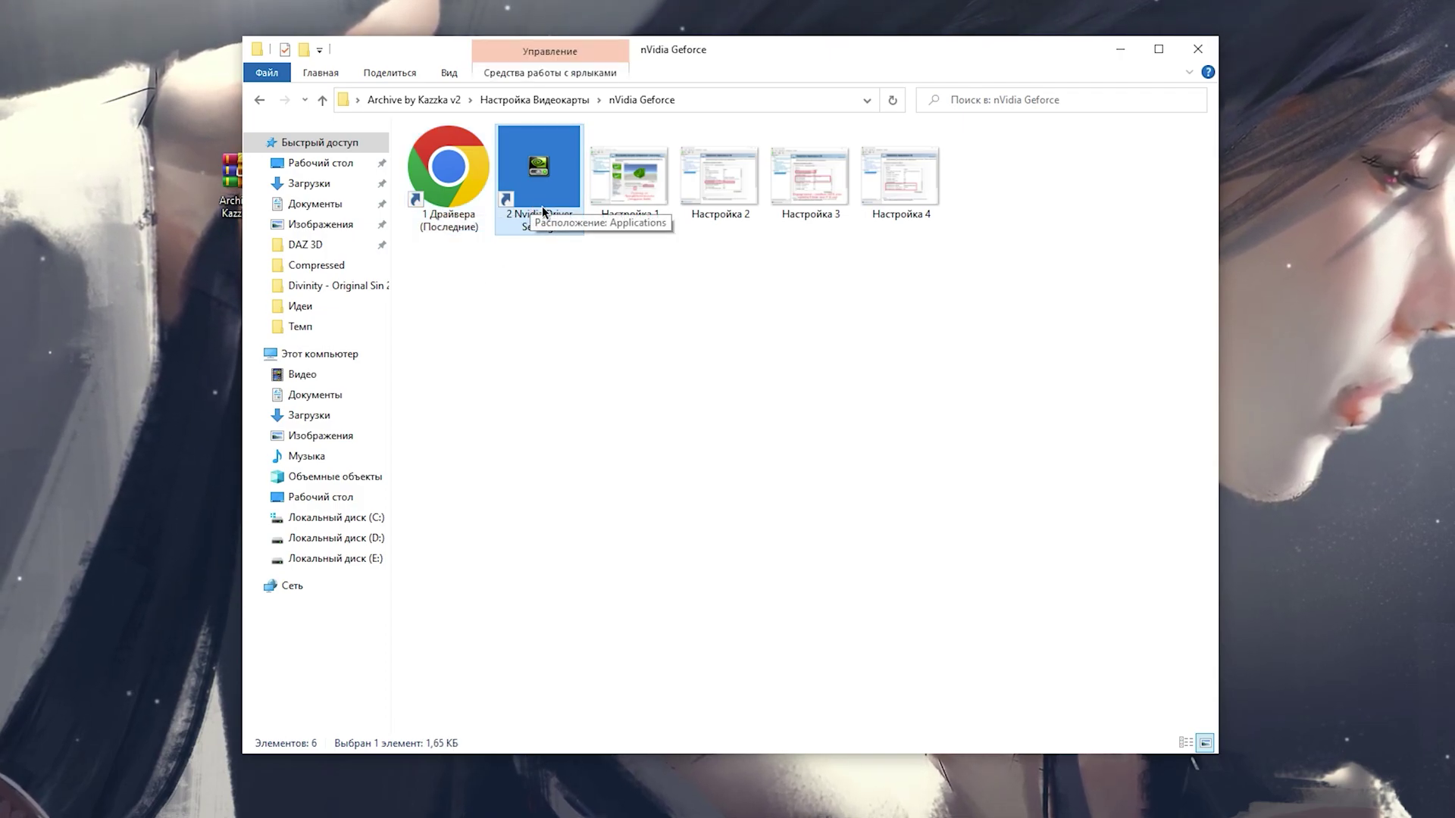
double_click(629, 178)
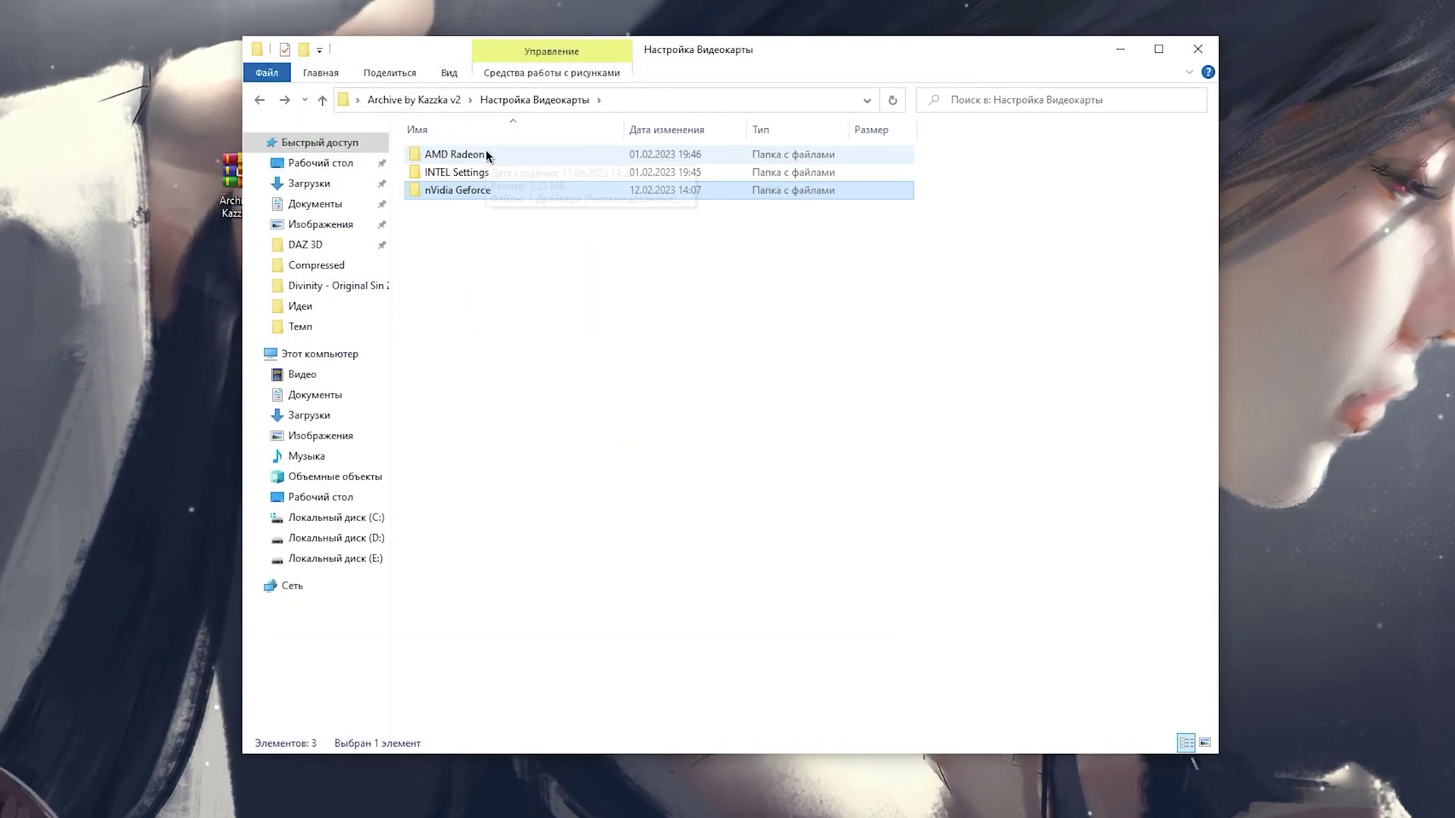
Step: Look through the AMD Radeon folder, viewing the driver installation picture, the Amd Driver Settings shortcut and the Настройка pictures
double_click(487, 156)
left_click(438, 191)
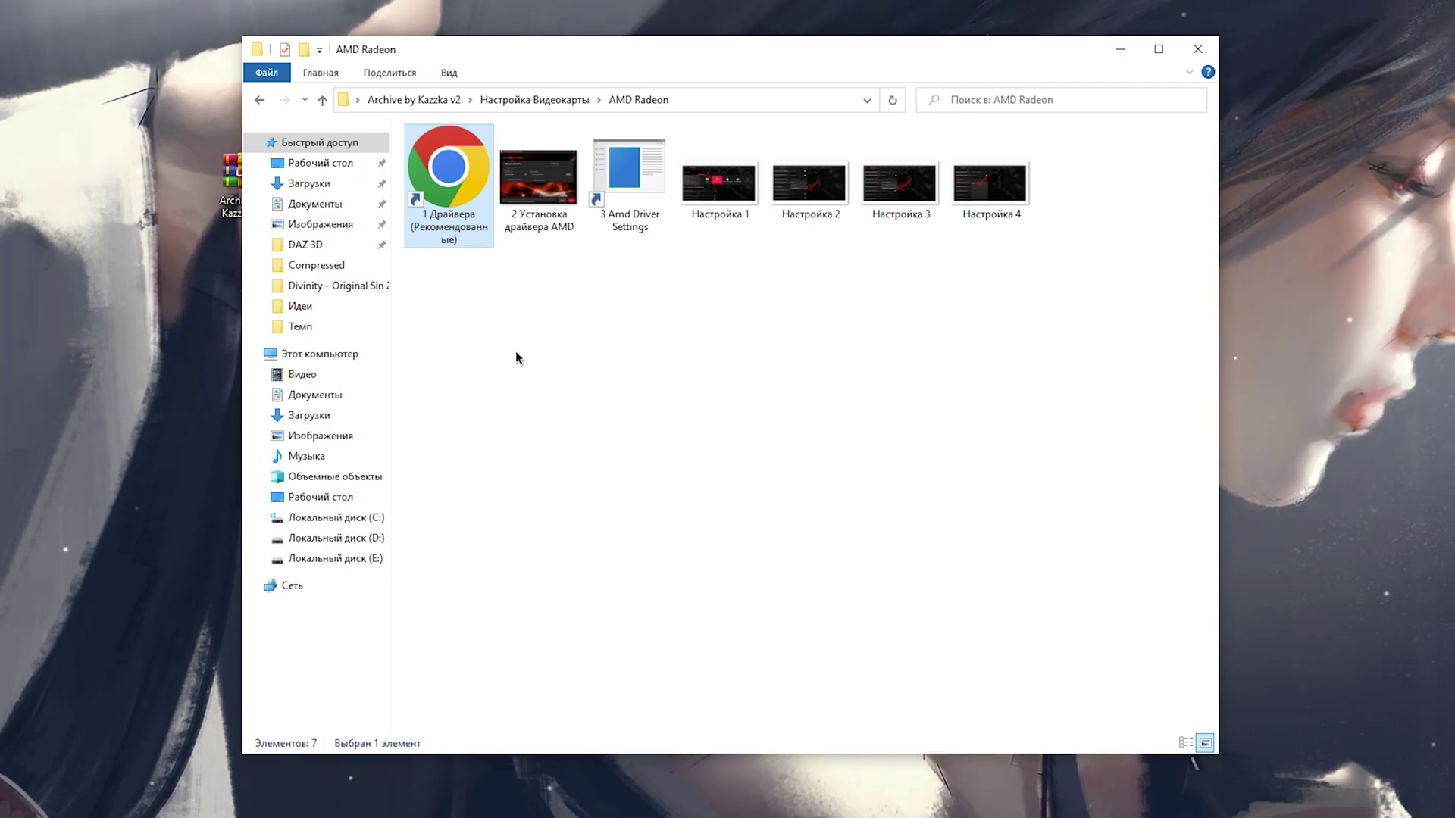
double_click(539, 181)
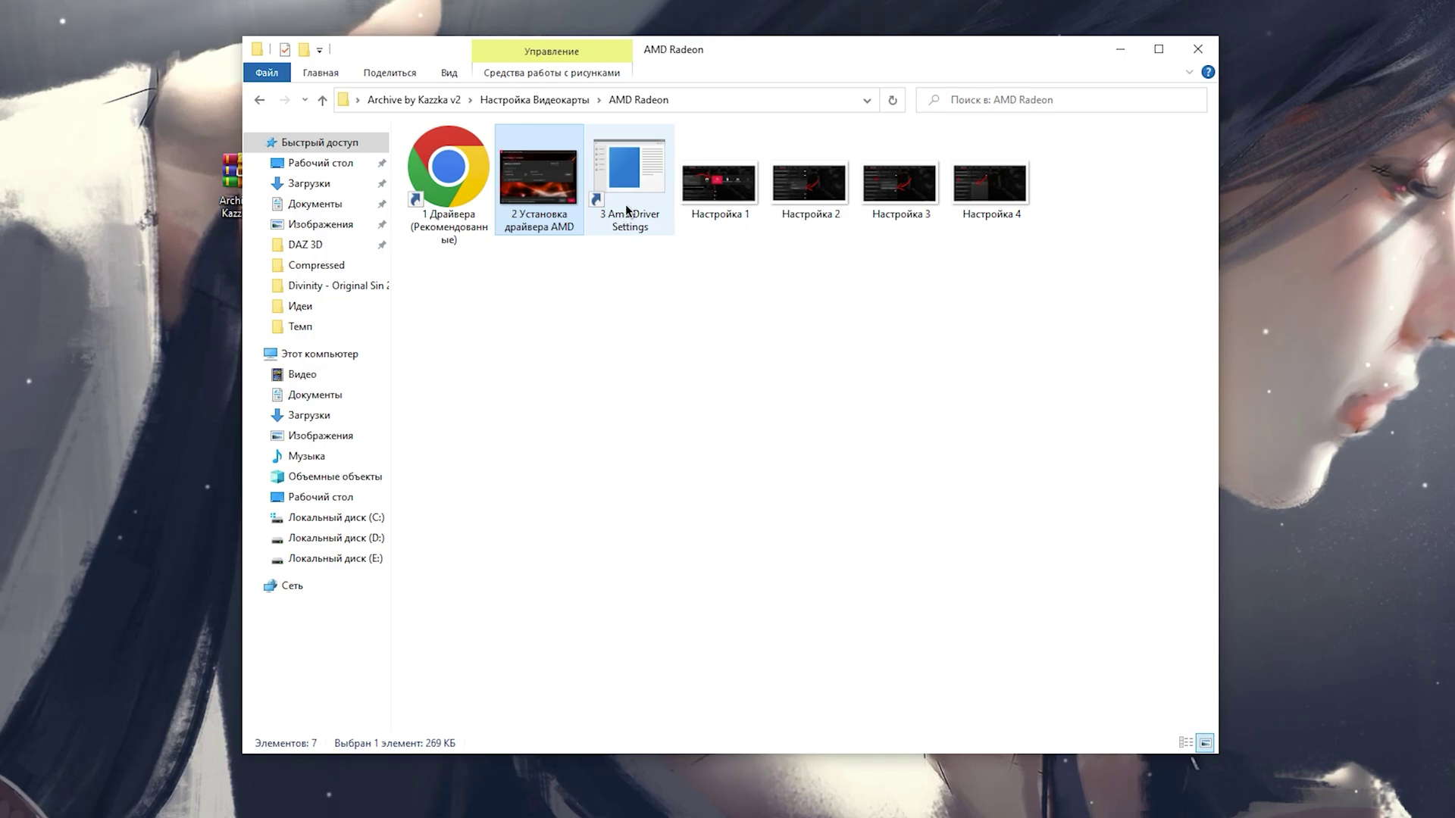
left_click(626, 210)
left_click_drag(715, 244, 1019, 197)
left_click(806, 293)
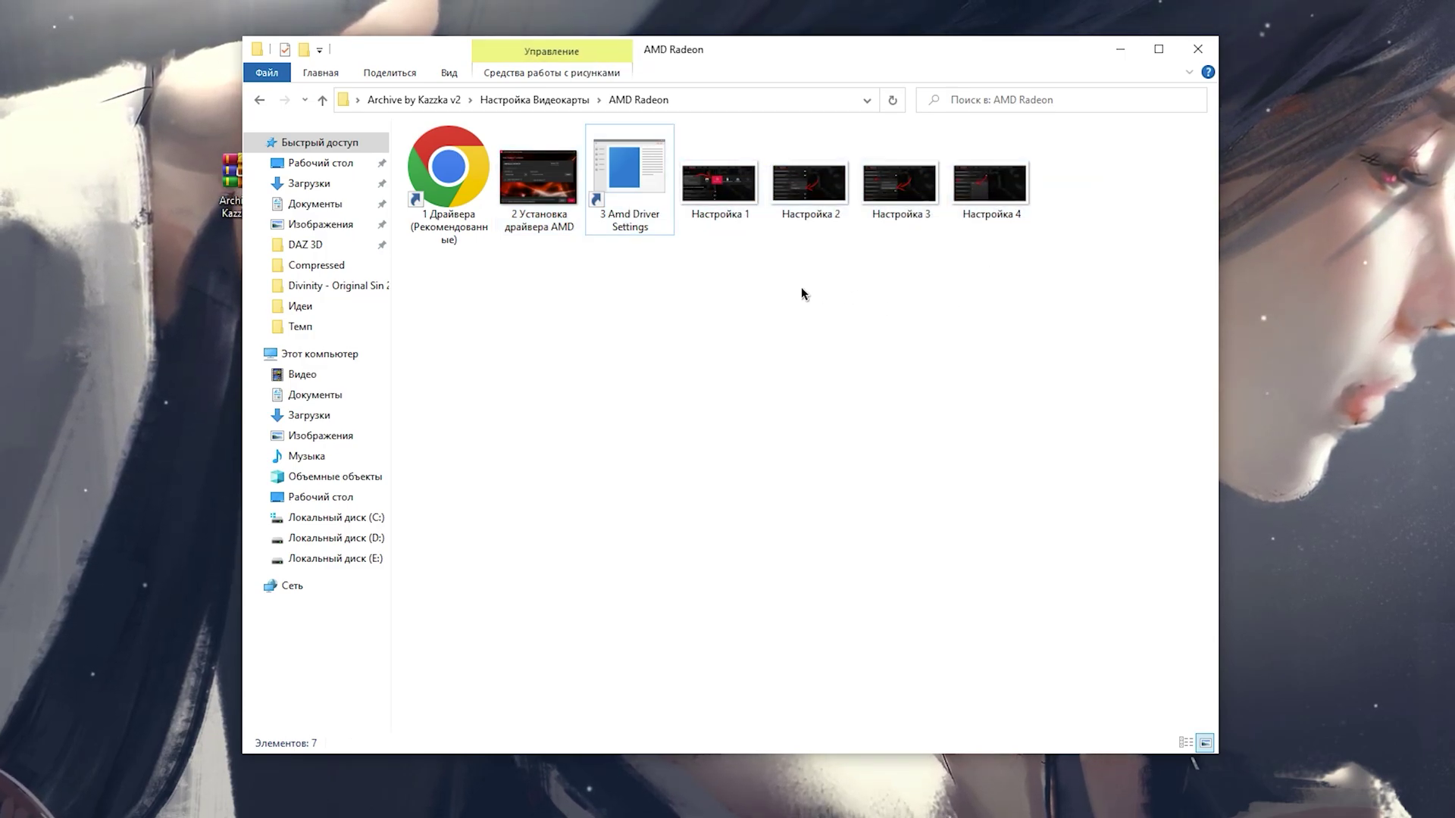
Step: Look through the contents of the INTEL Settings folder
key("BackSpace")
double_click(476, 175)
left_click_drag(443, 278, 645, 290)
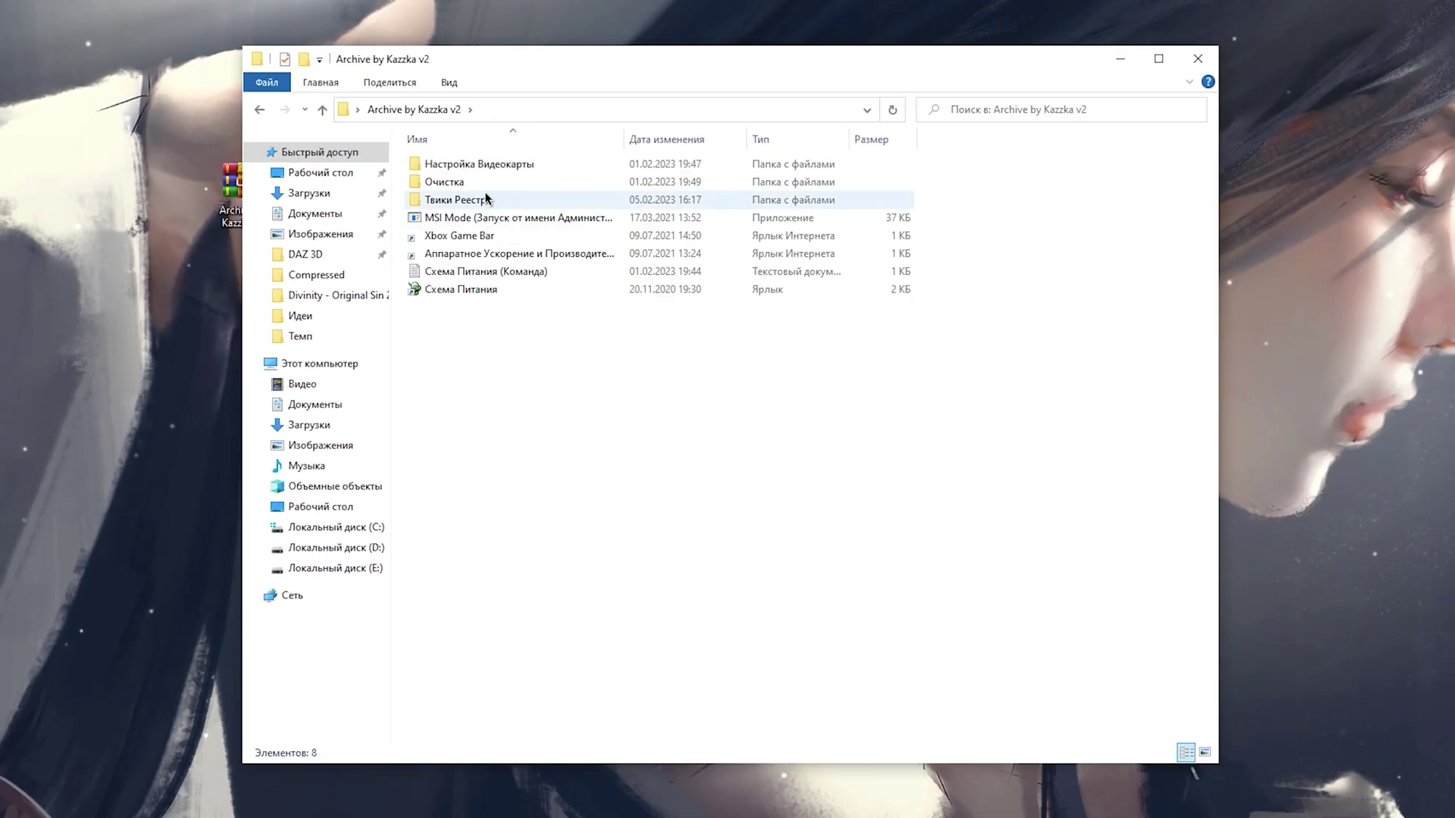
Step: Open C:\Windows\Temp from the Очистка folder's shortcuts, permanently delete its contents with administrator rights, and return to Очистка
double_click(473, 183)
double_click(494, 165)
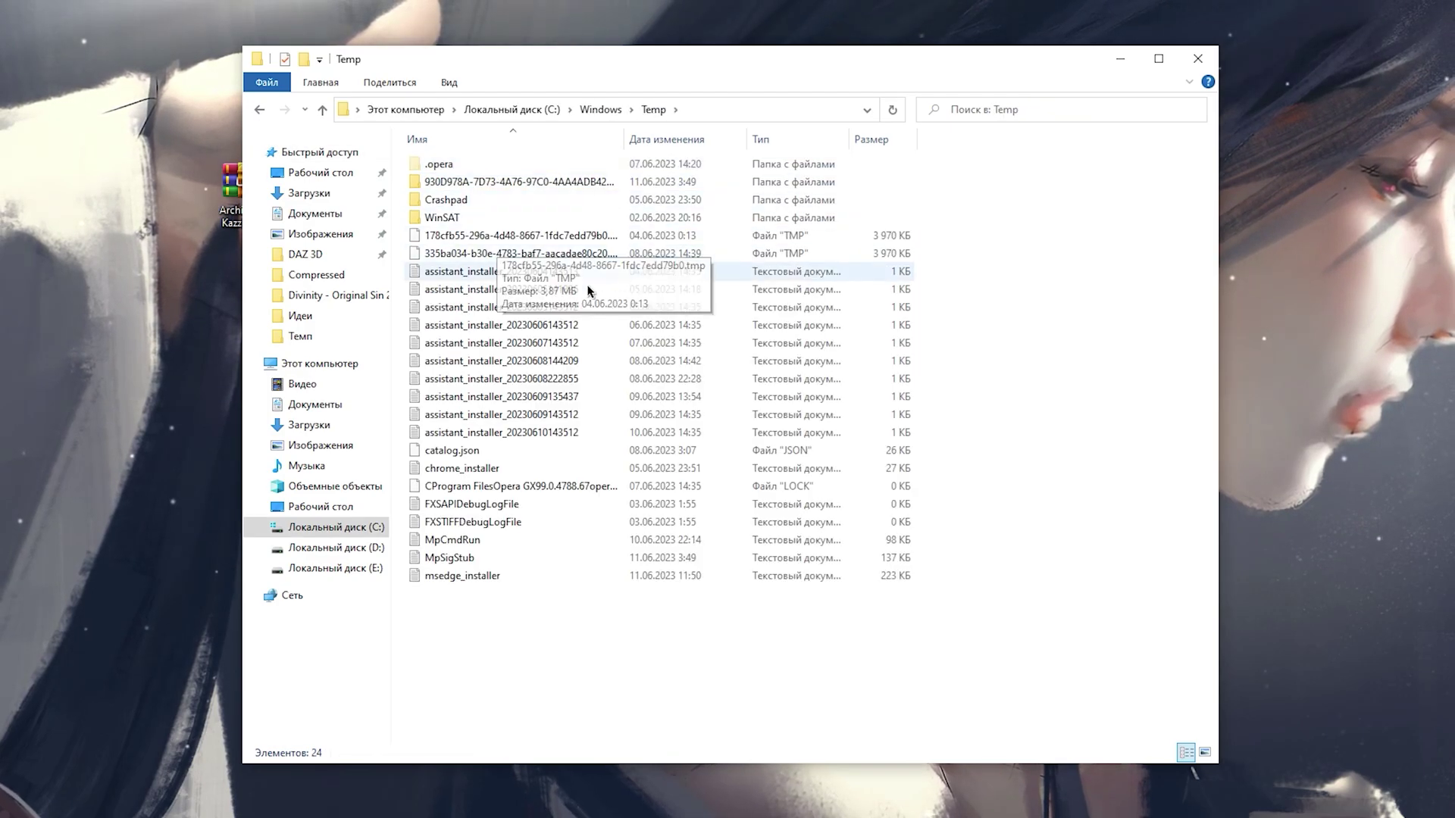
left_click(544, 342)
key("ctrl+a")
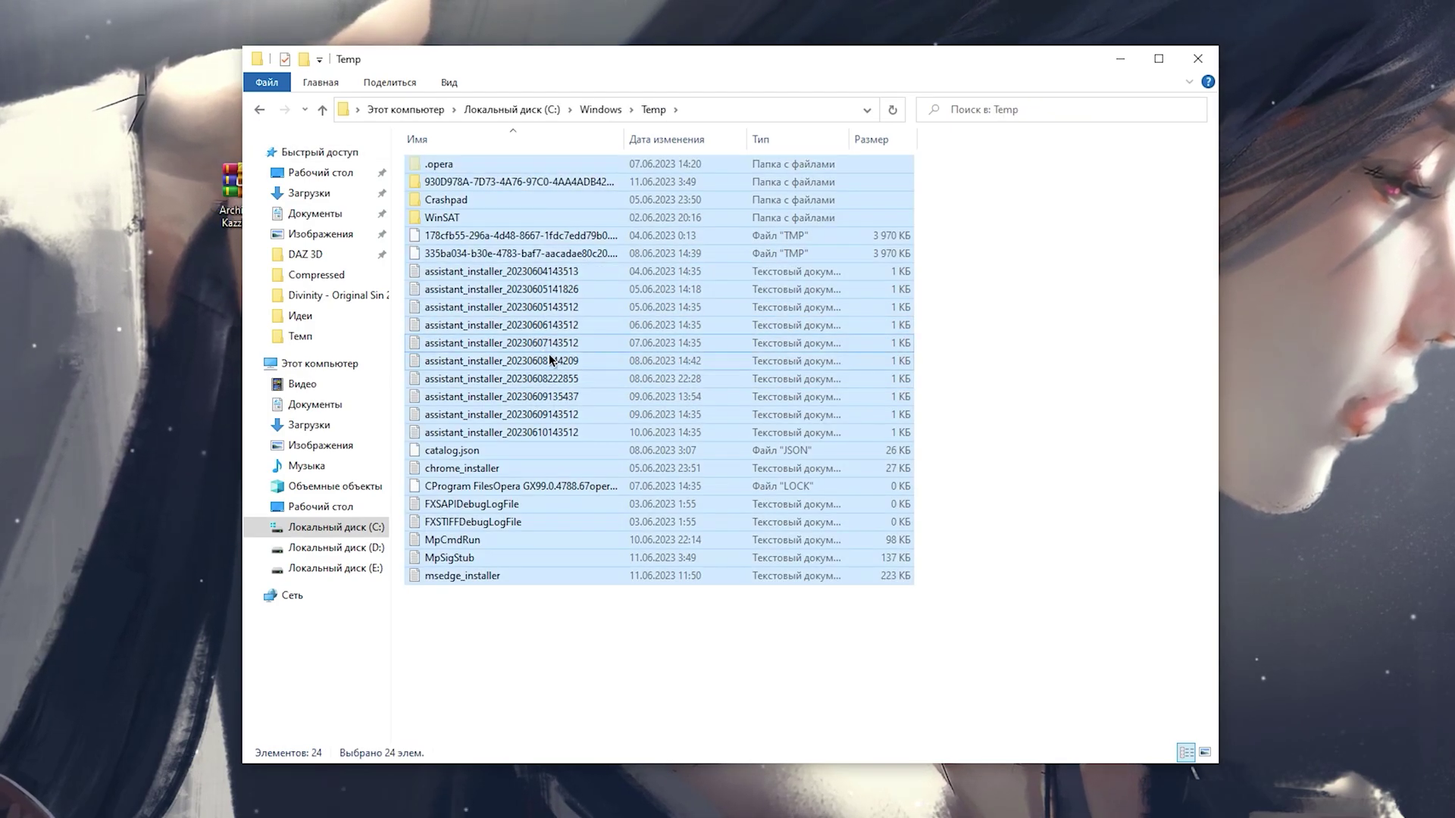
key("shift+Delete")
left_click(796, 360)
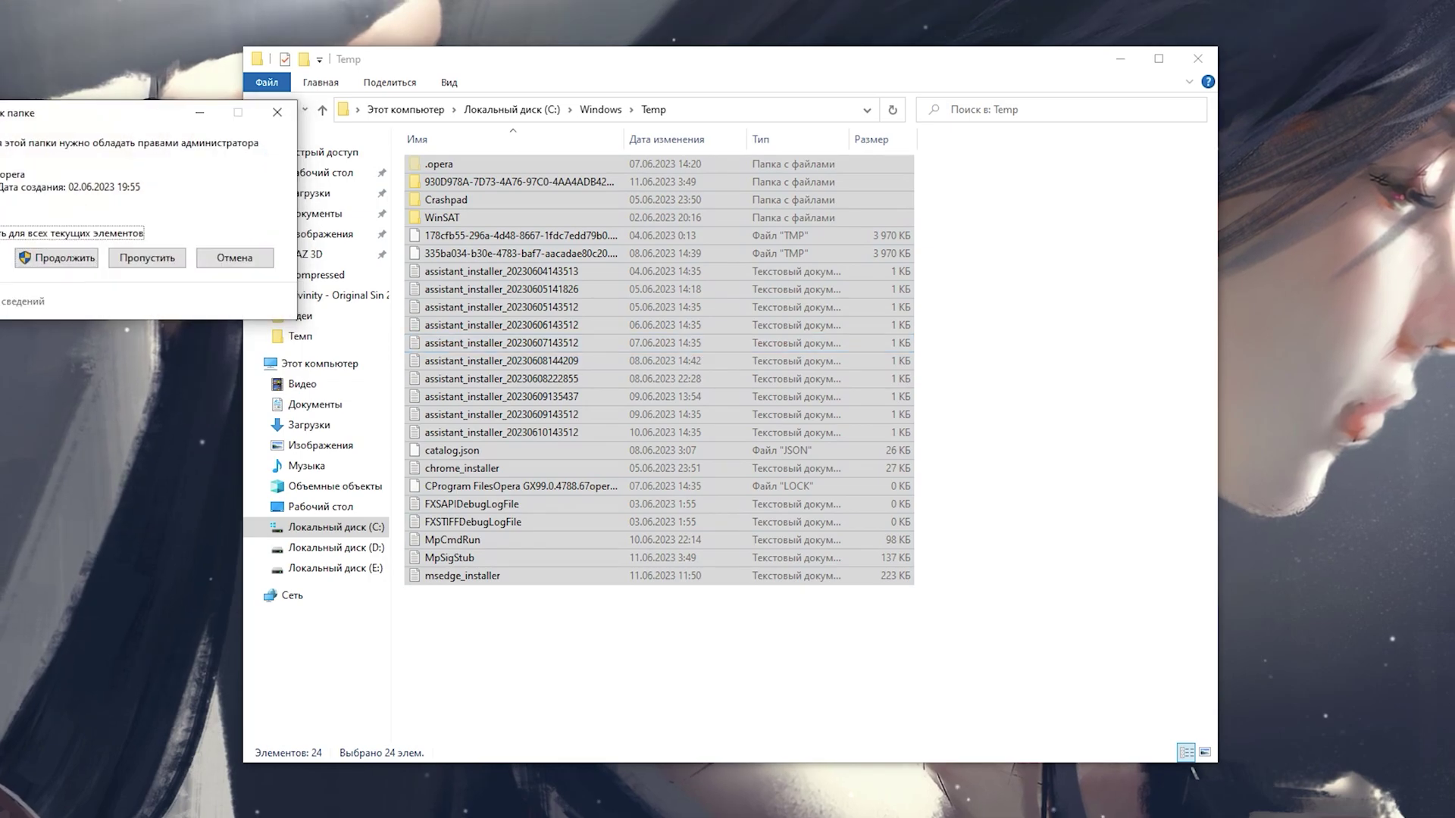
left_click(65, 259)
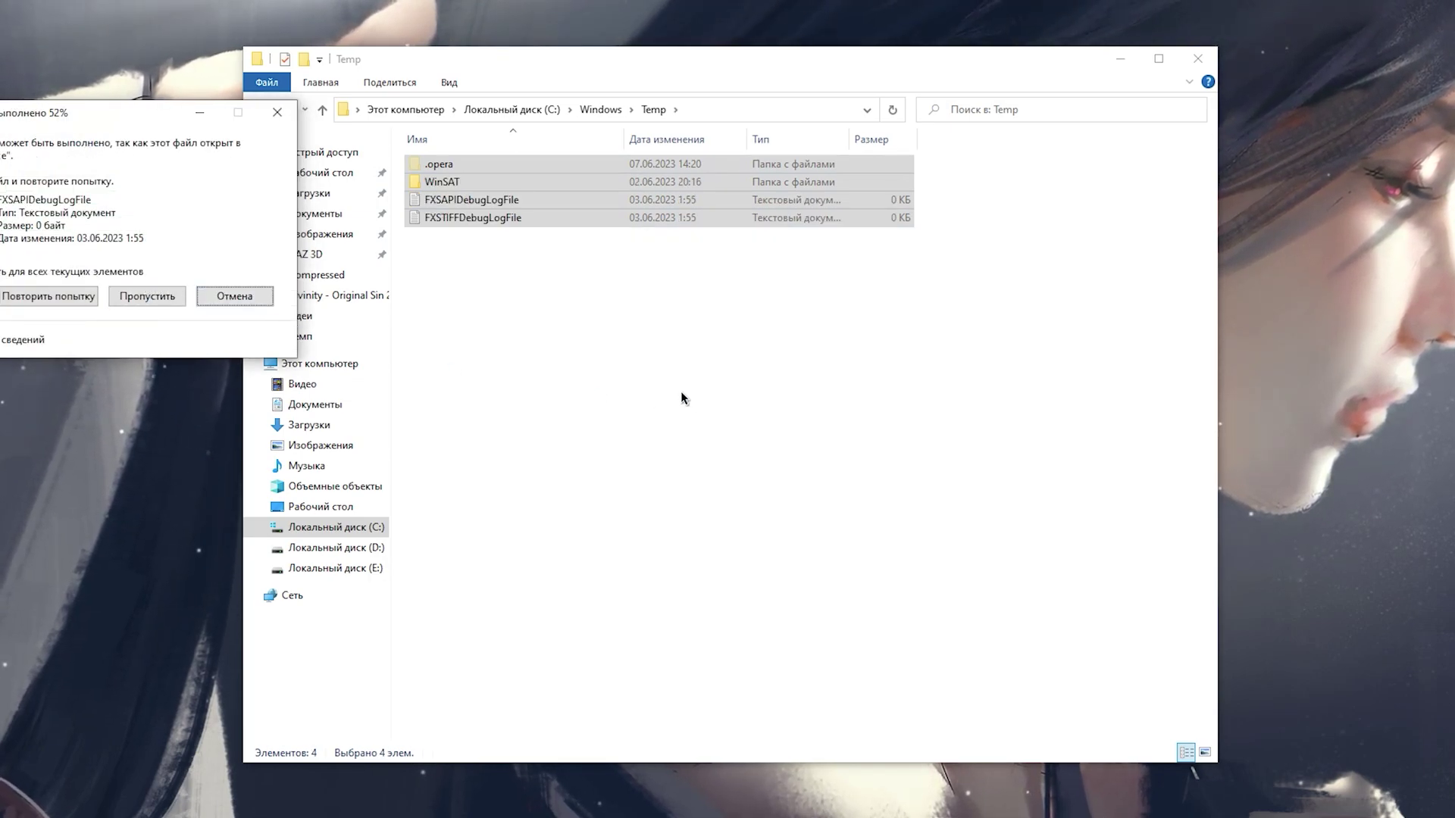
key("Escape")
left_click(259, 109)
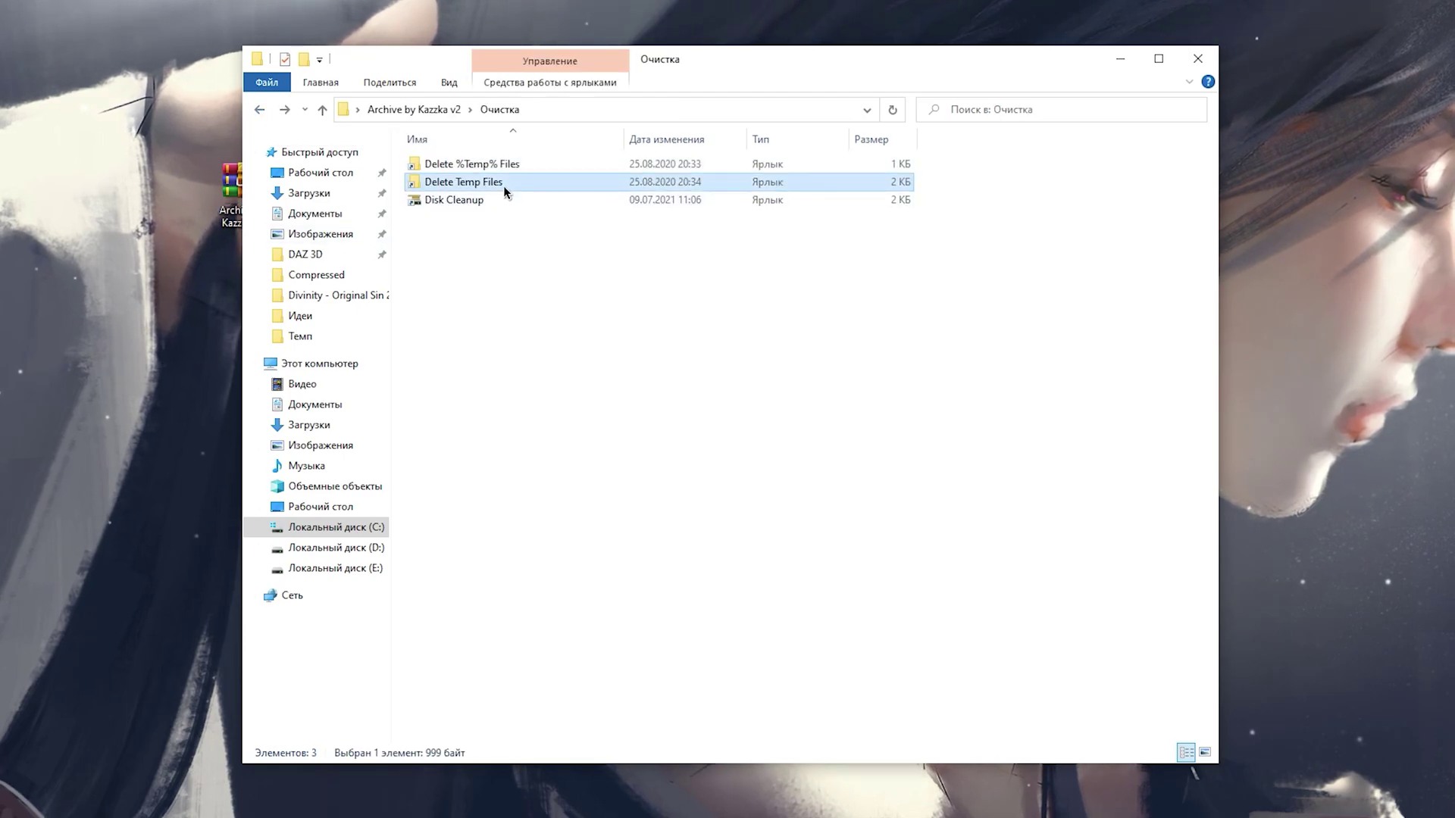
Step: Permanently delete the contents of the AppData\Local\Temp folder, cancel at files in use, and return to the Очистка folder
double_click(503, 185)
key("ctrl+a")
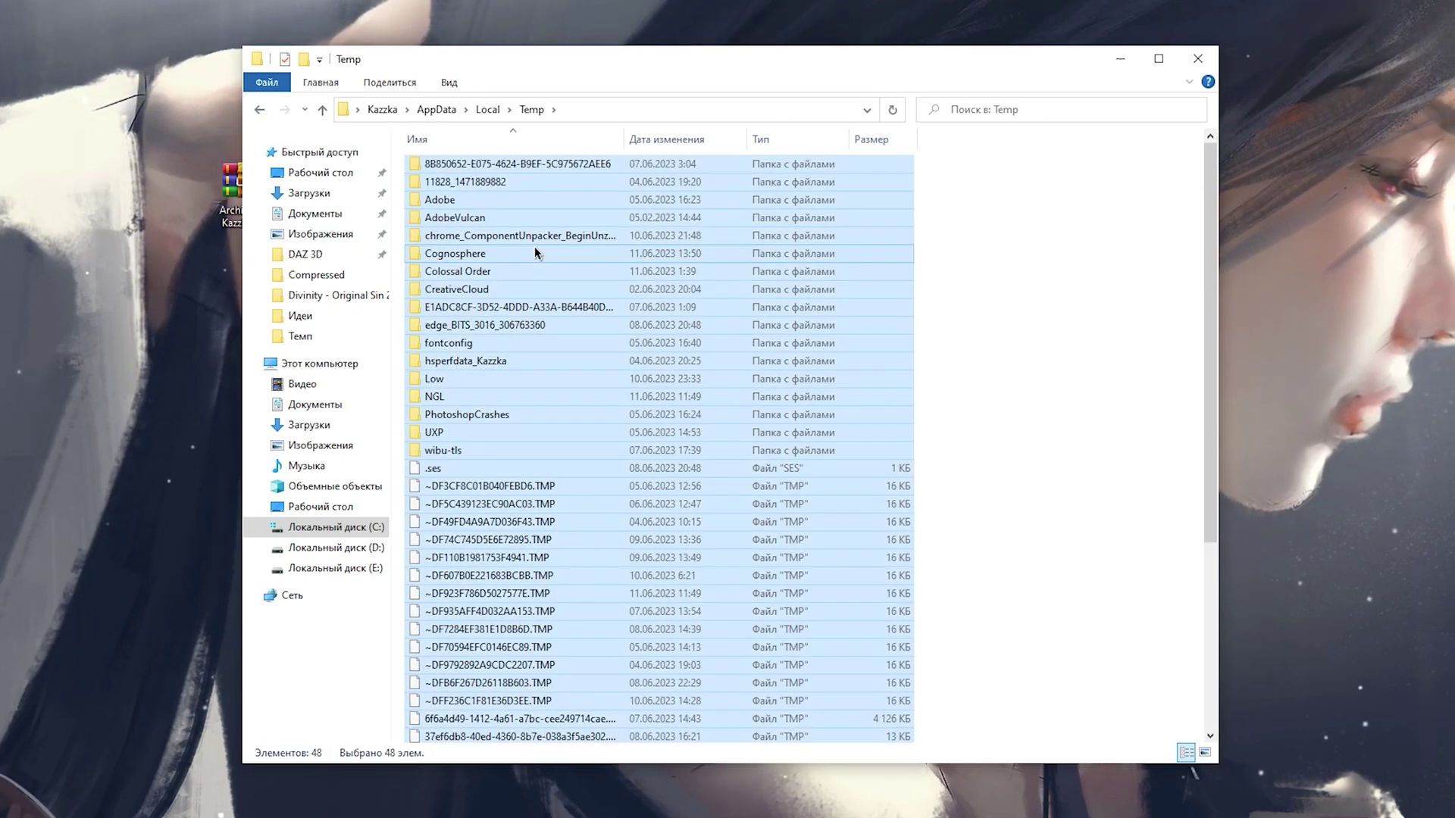
key("shift+Delete")
key("Return")
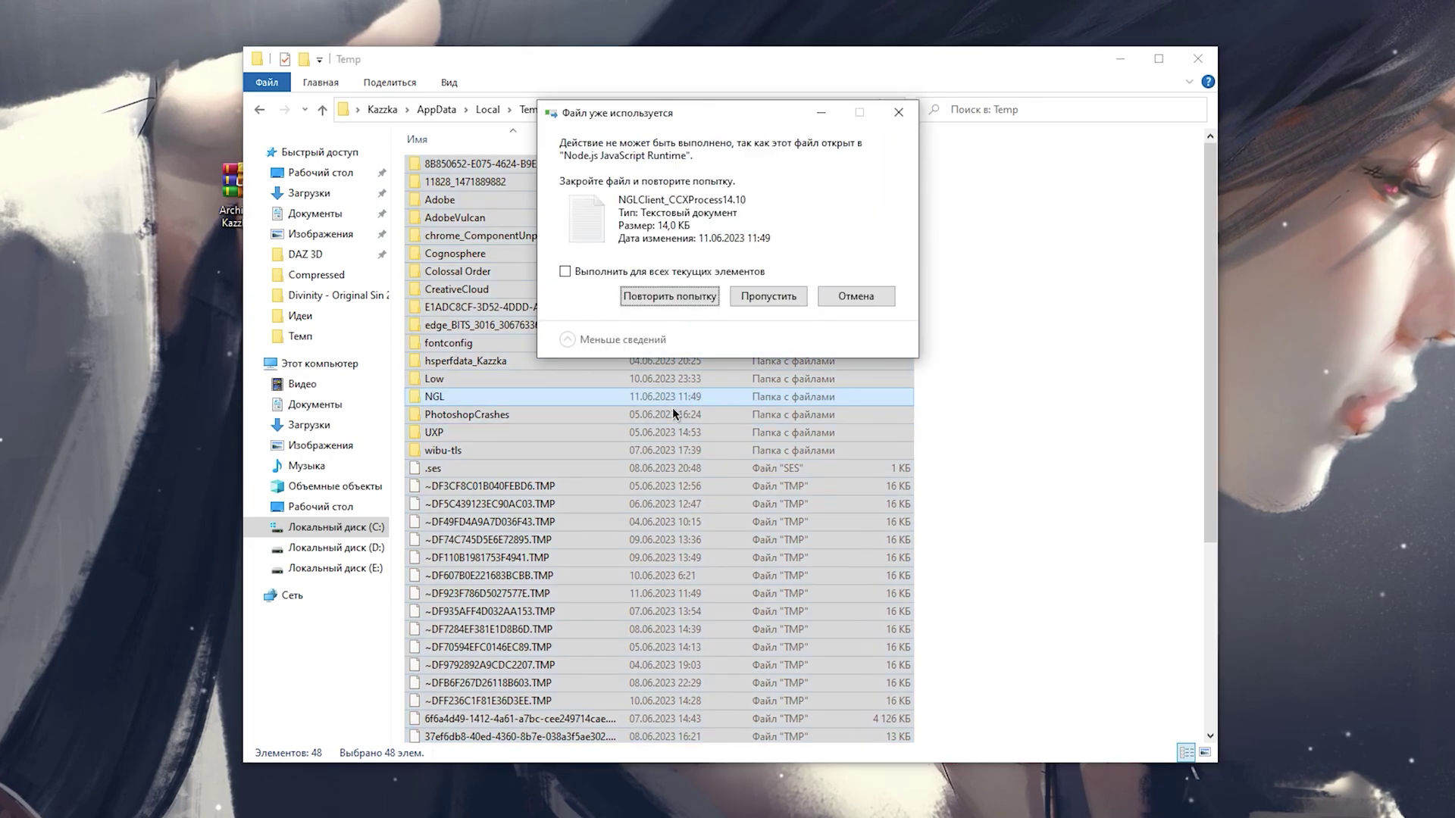
left_click(856, 297)
left_click(259, 109)
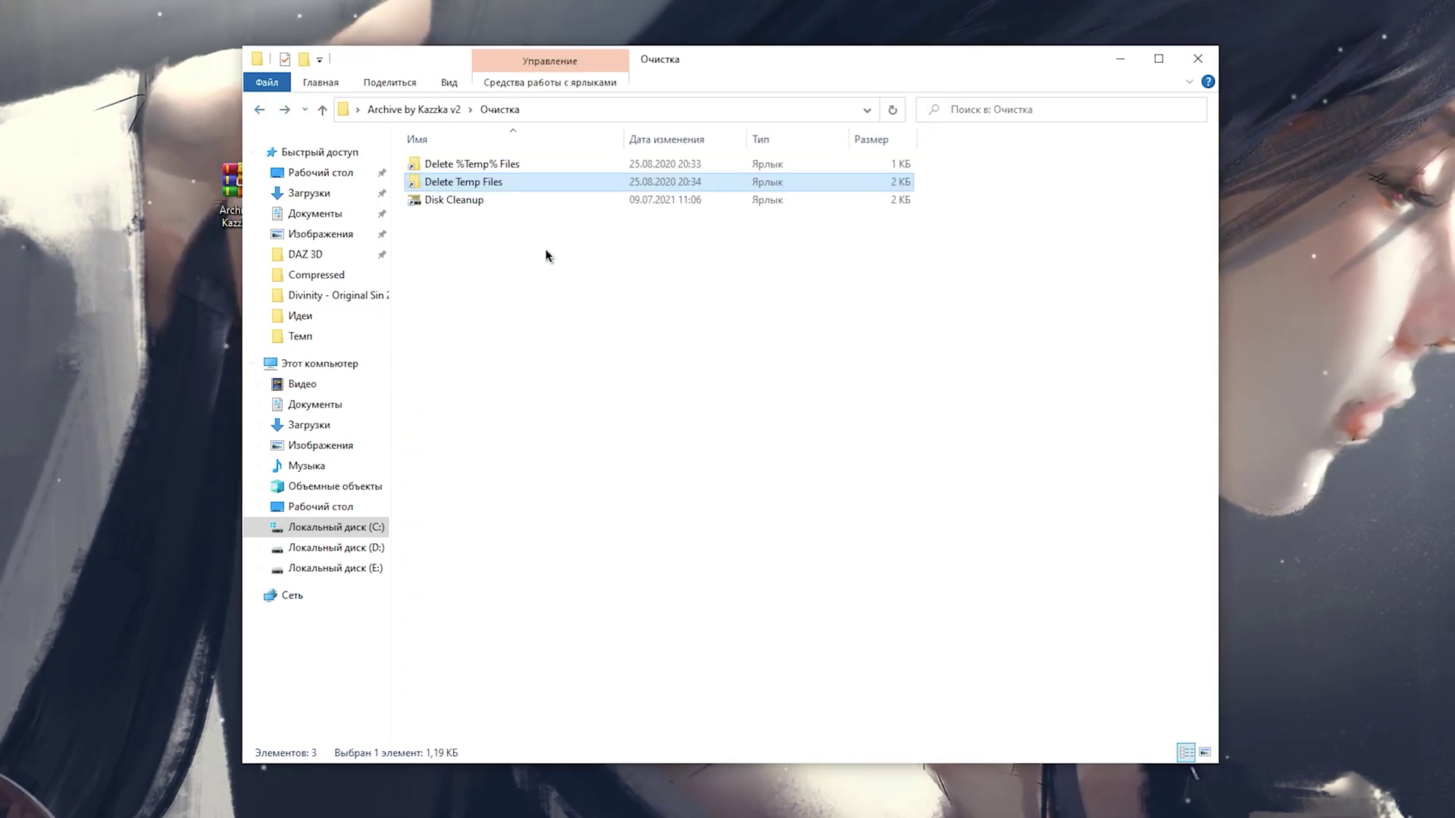
Step: Open Disk Cleanup for drive C:, rescan it with system files included, and look through the list of files to delete
double_click(488, 200)
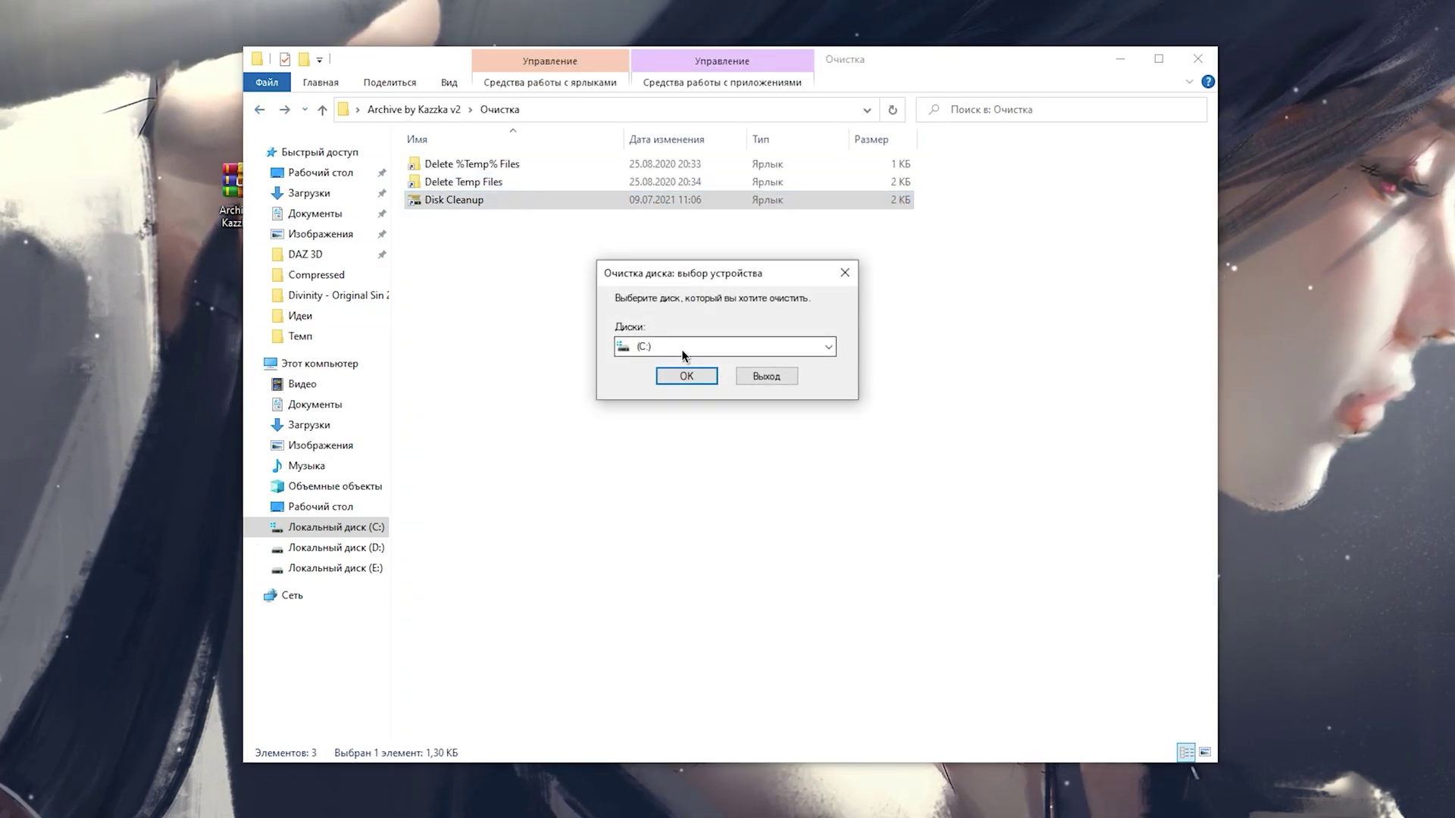
left_click(686, 375)
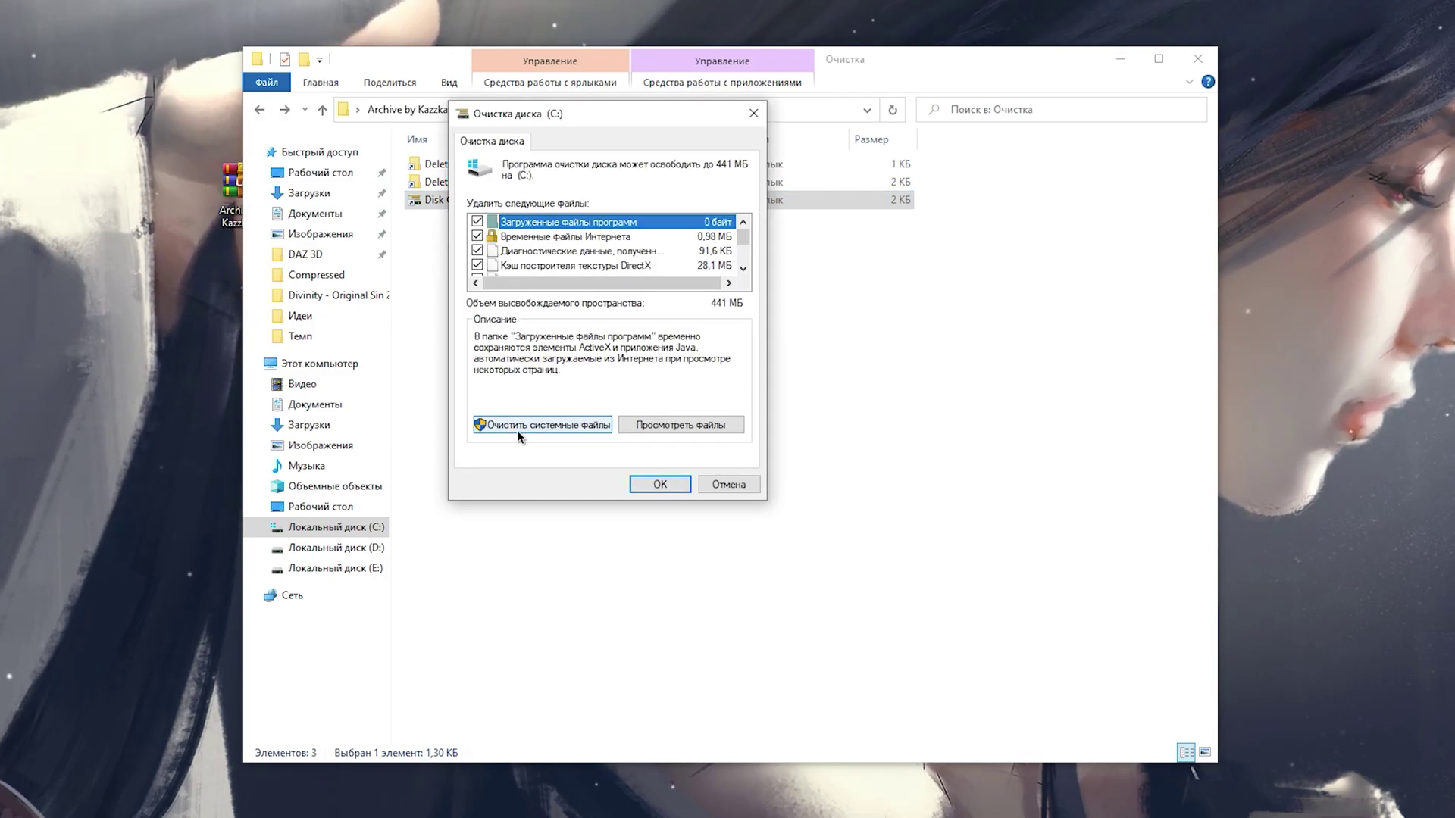
left_click(520, 429)
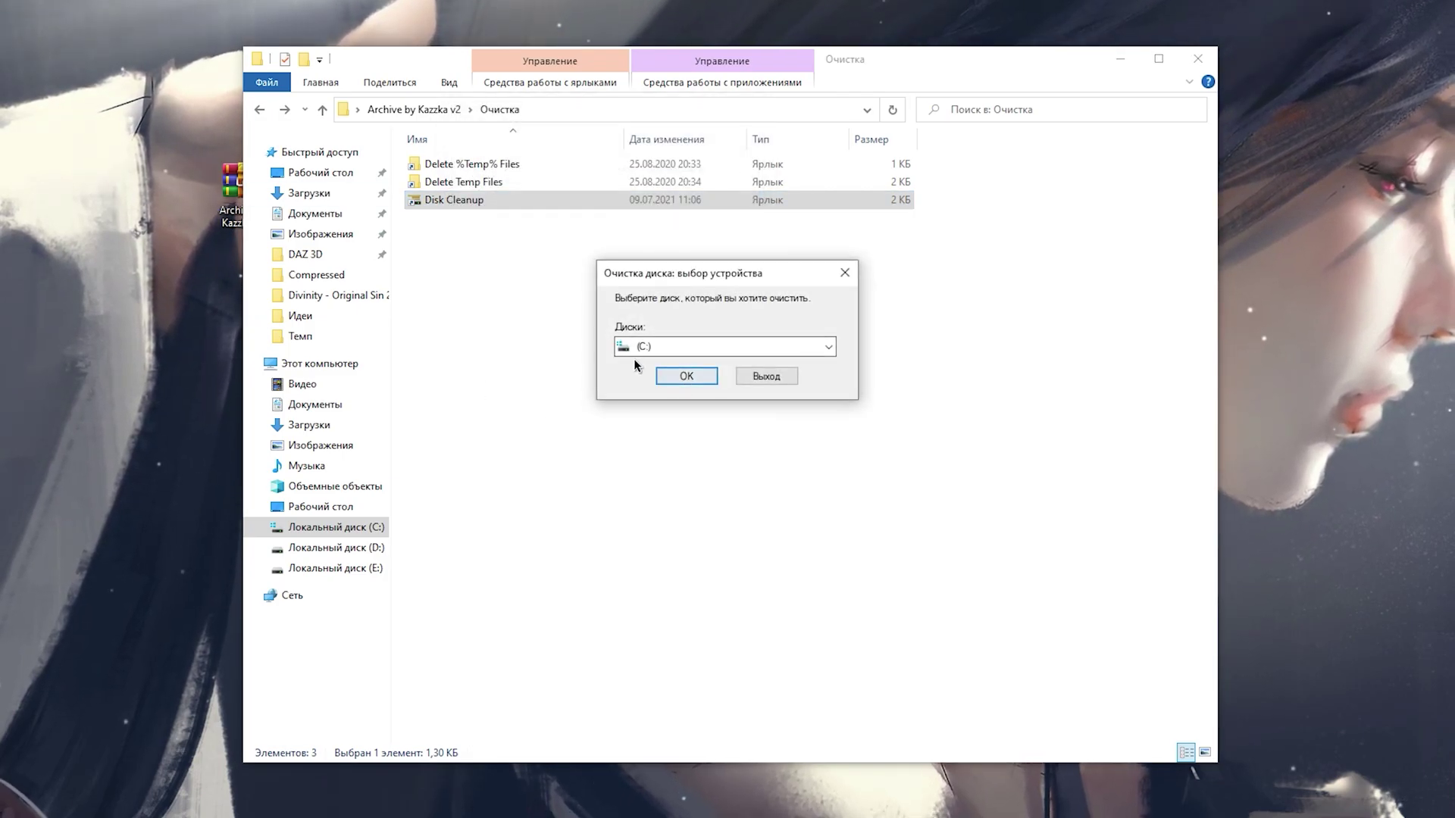
left_click(686, 376)
scroll(735, 279, "down", 2)
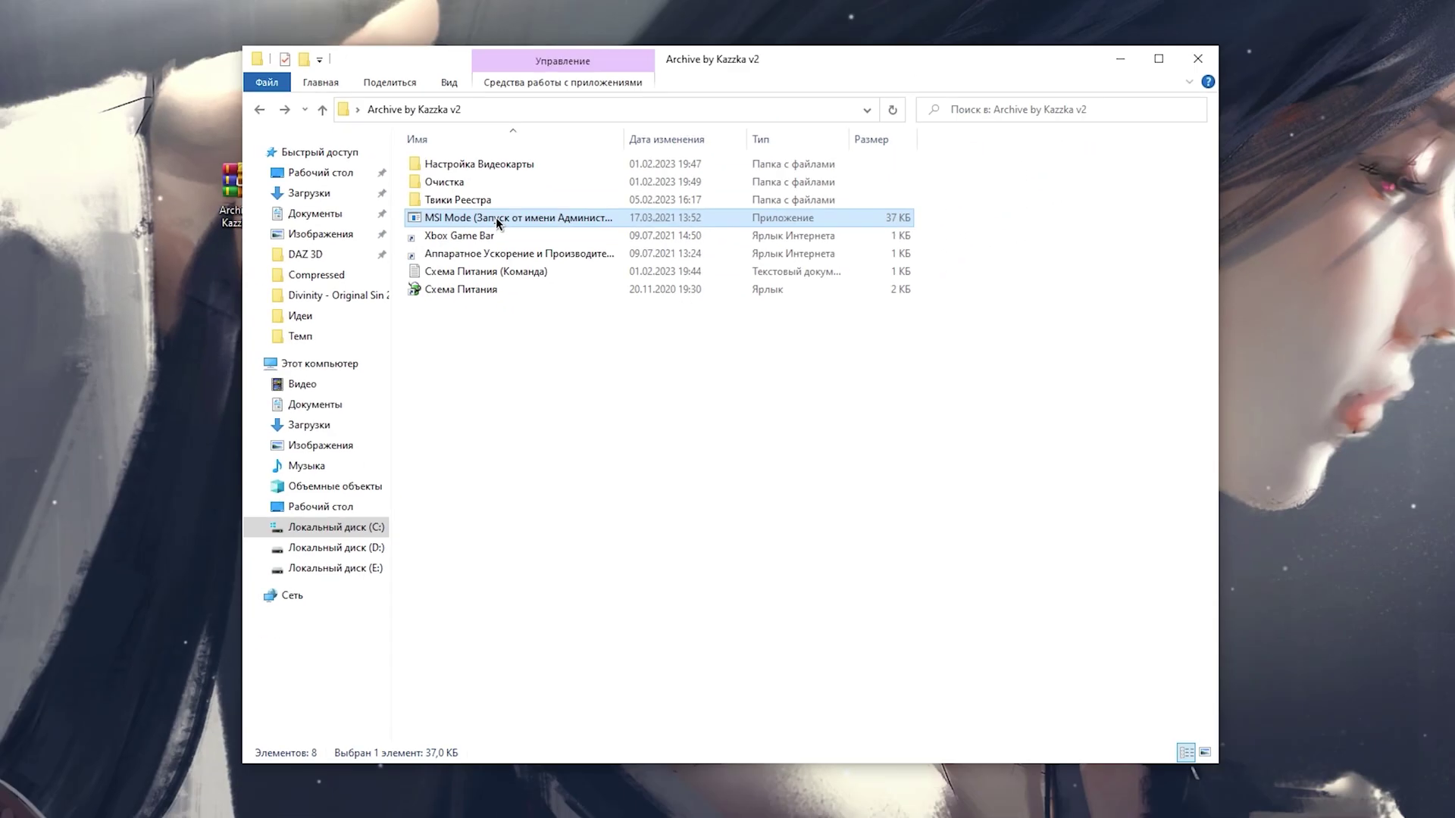
Step: Run the MSI Mode utility with administrator rights from the main archive folder
right_click(496, 217)
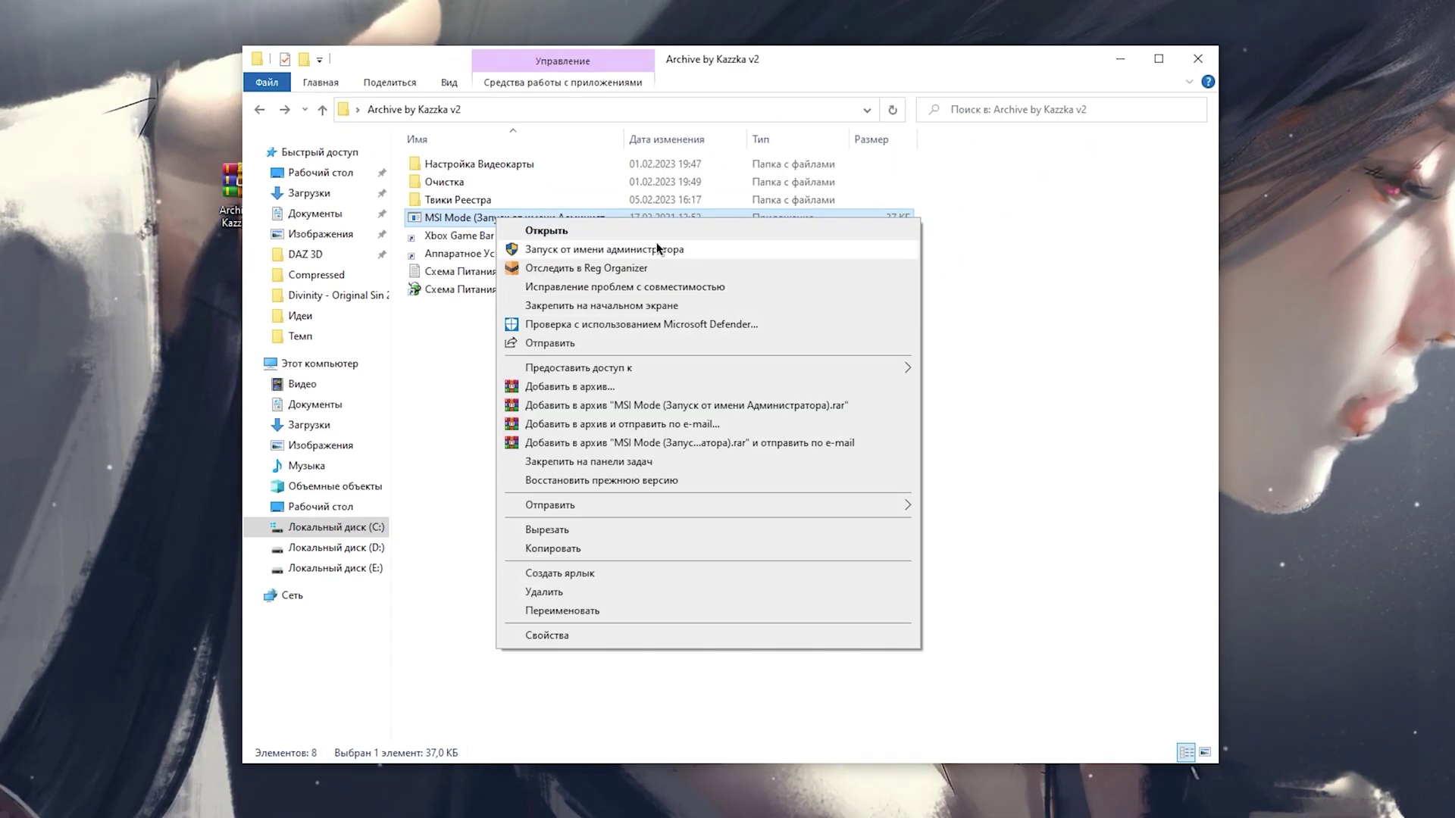
left_click(570, 250)
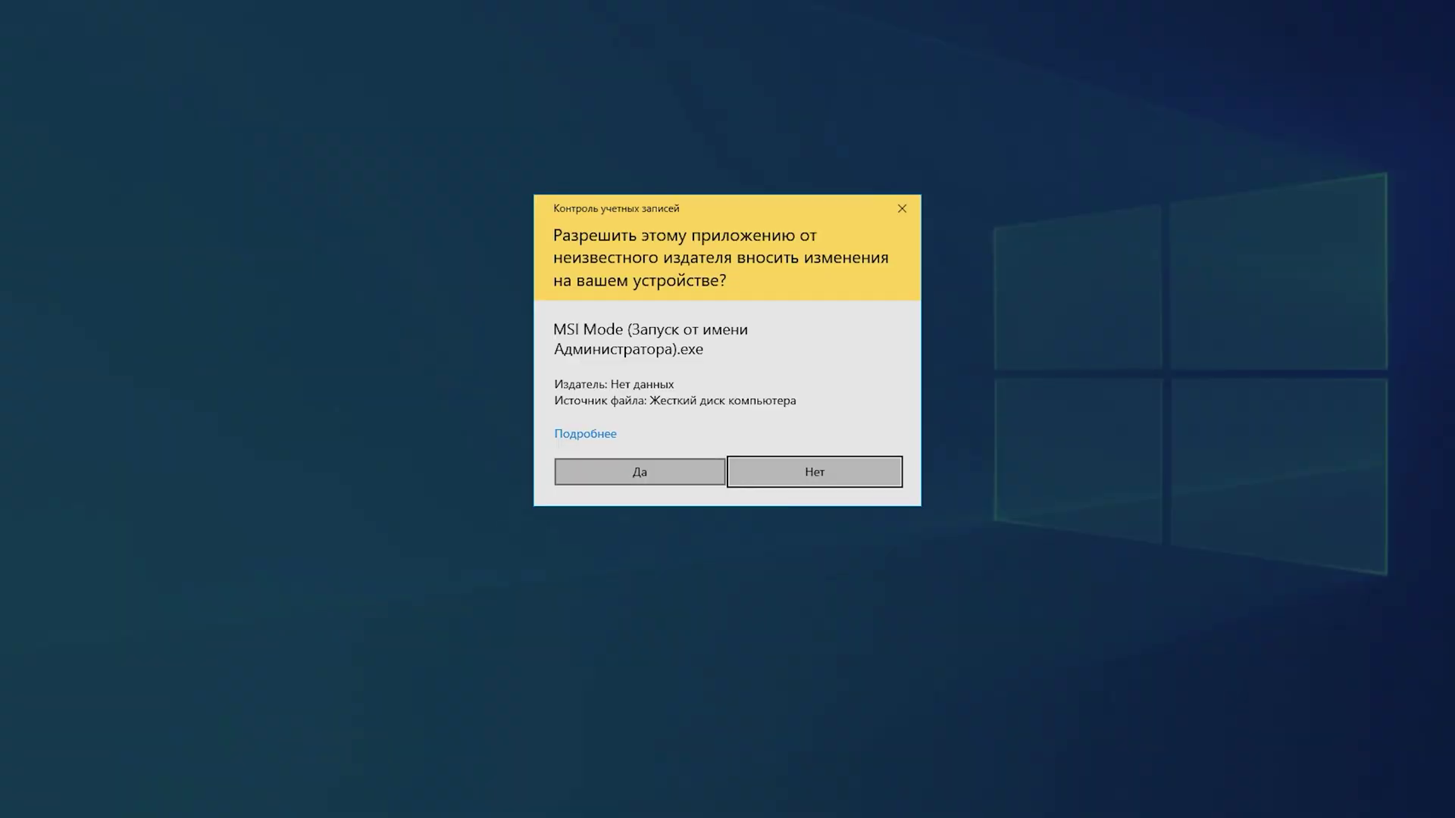
left_click(639, 472)
Step: Choose an interrupt priority for the NVIDIA GeForce RTX 3060 Ti and close the MSI mode utility
left_click(397, 349)
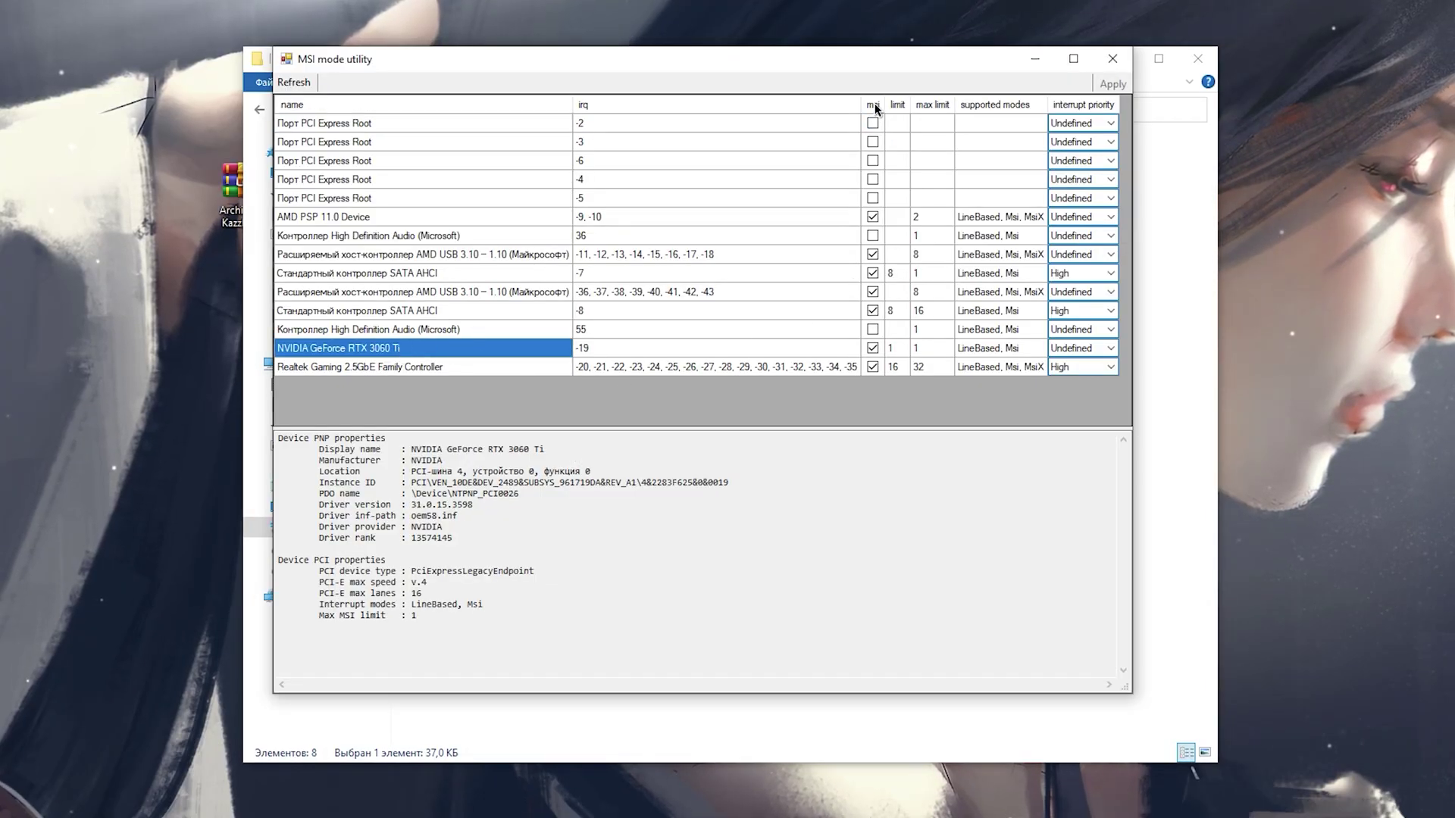
left_click(1111, 348)
left_click(1084, 399)
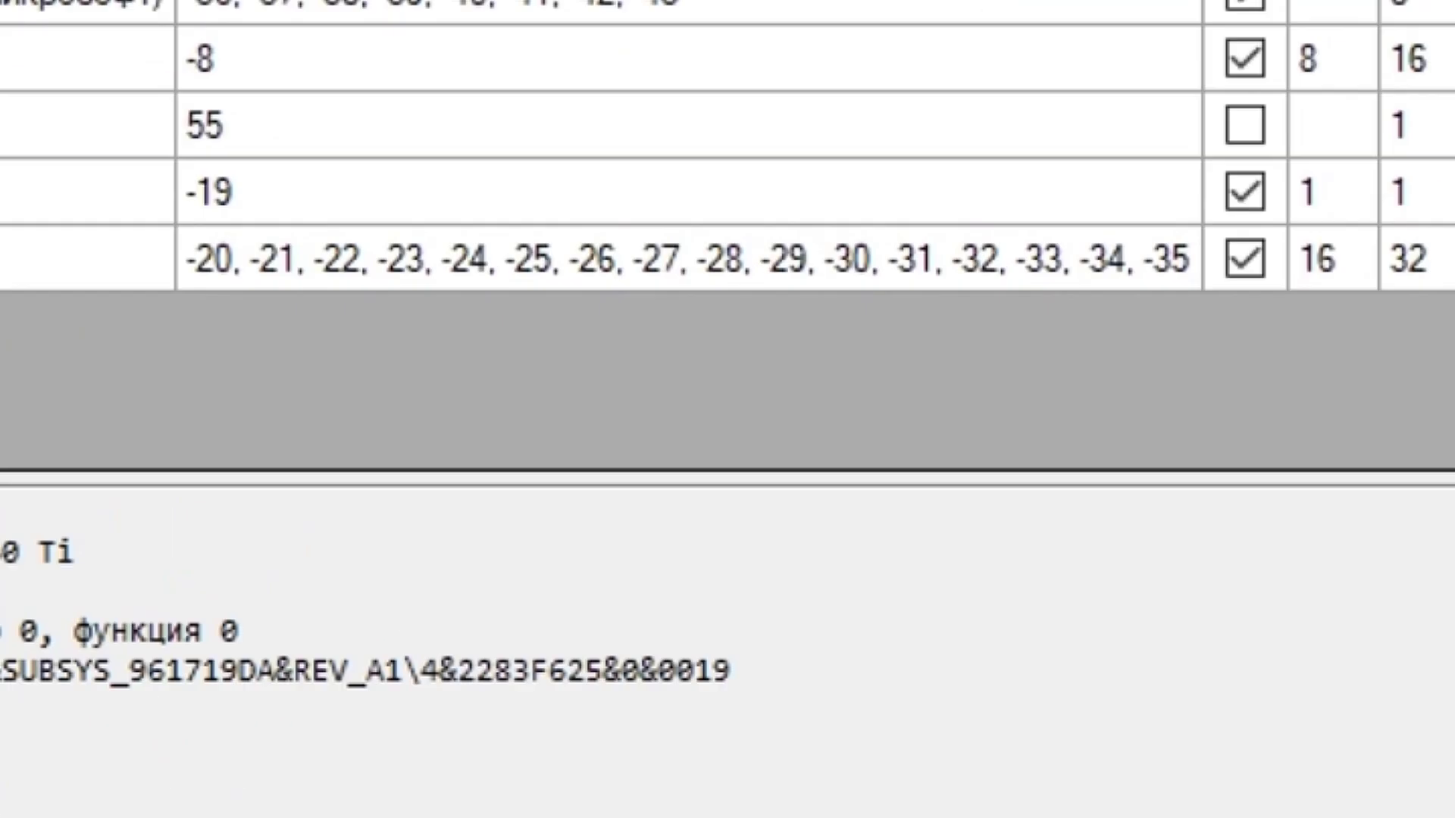
left_click(1112, 59)
Step: Open the Твики Реестра folder and look over its registry tweak files
double_click(462, 189)
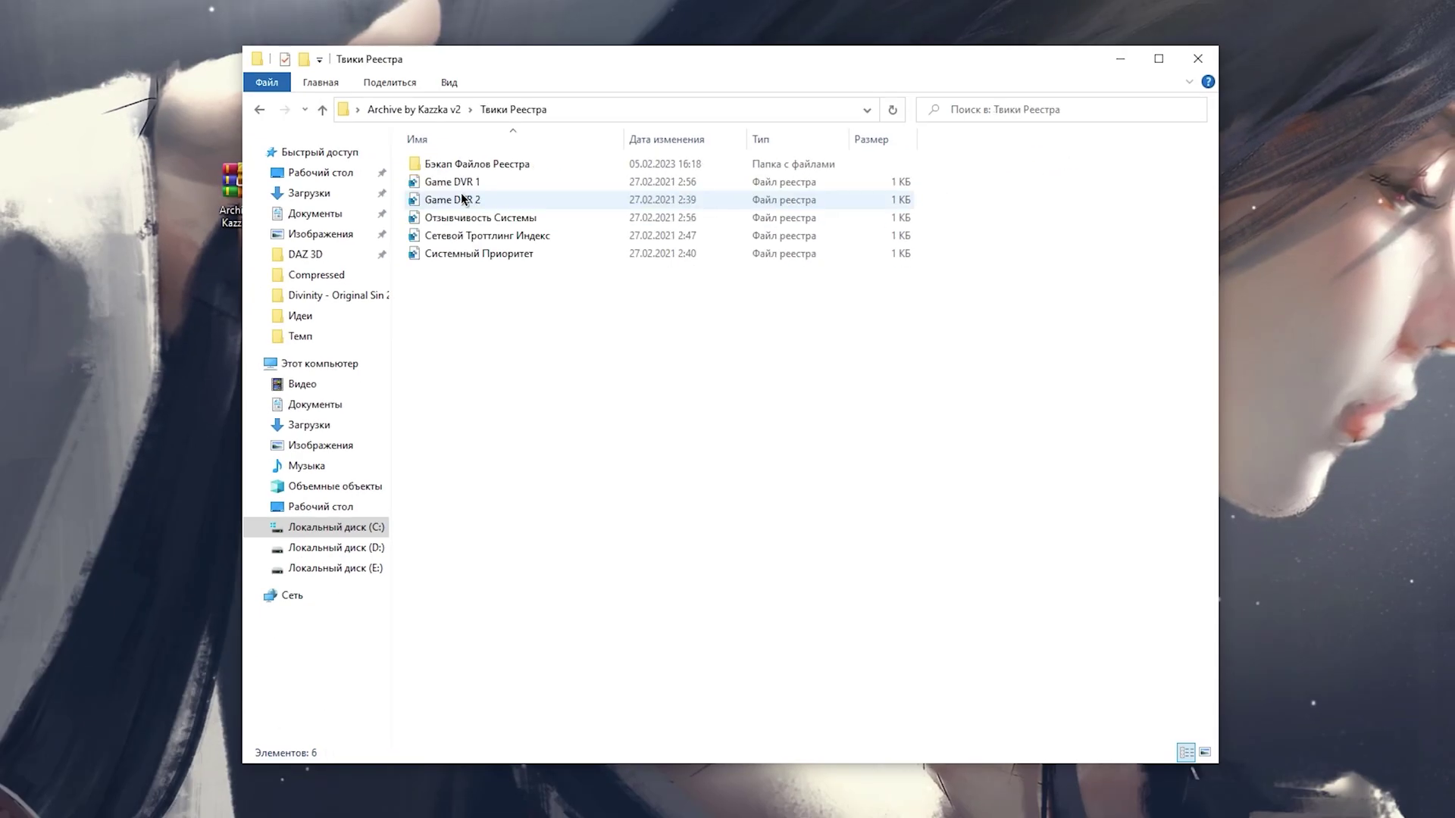
left_click_drag(530, 175, 523, 377)
left_click_drag(448, 294, 434, 187)
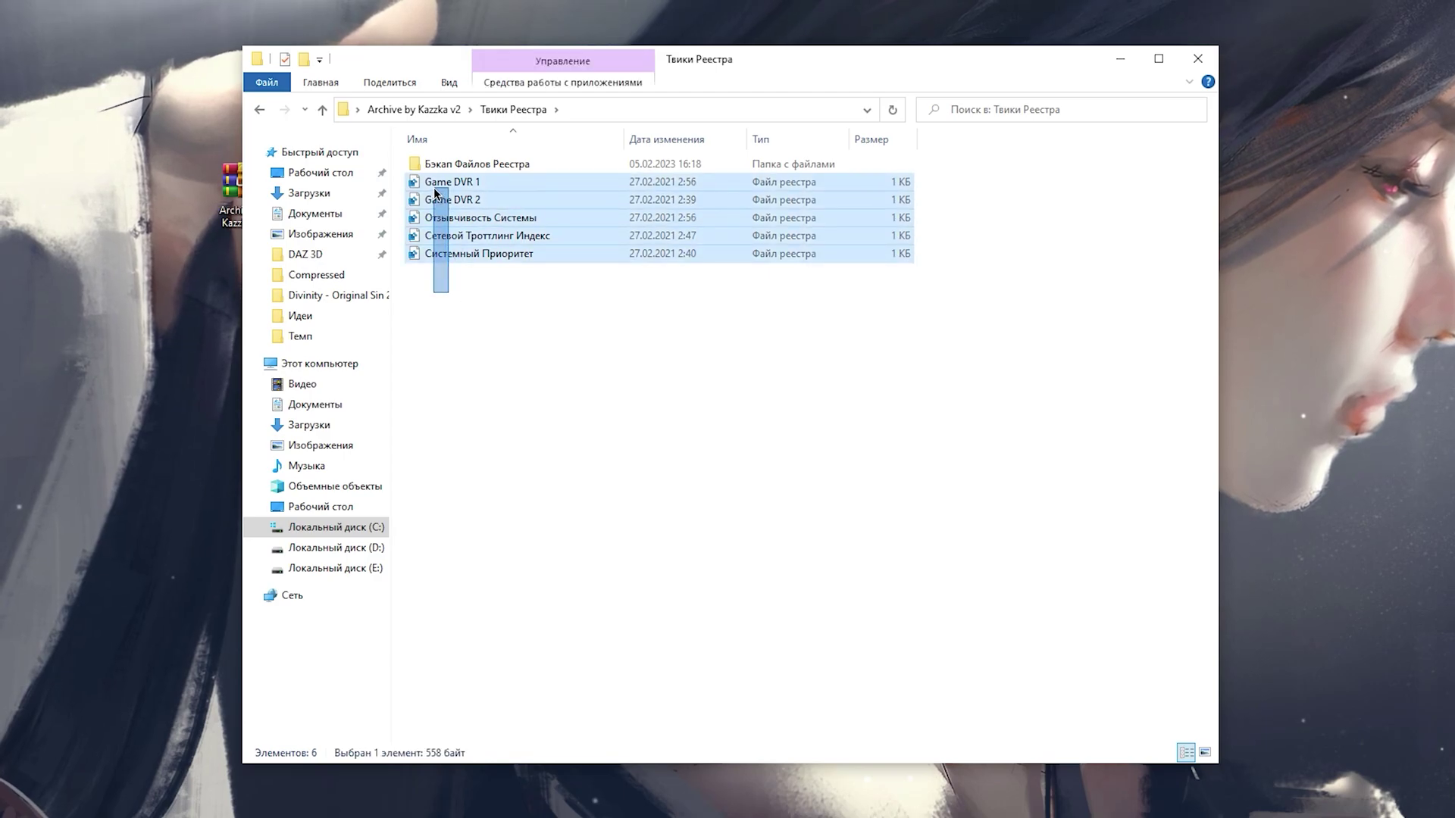
left_click(526, 315)
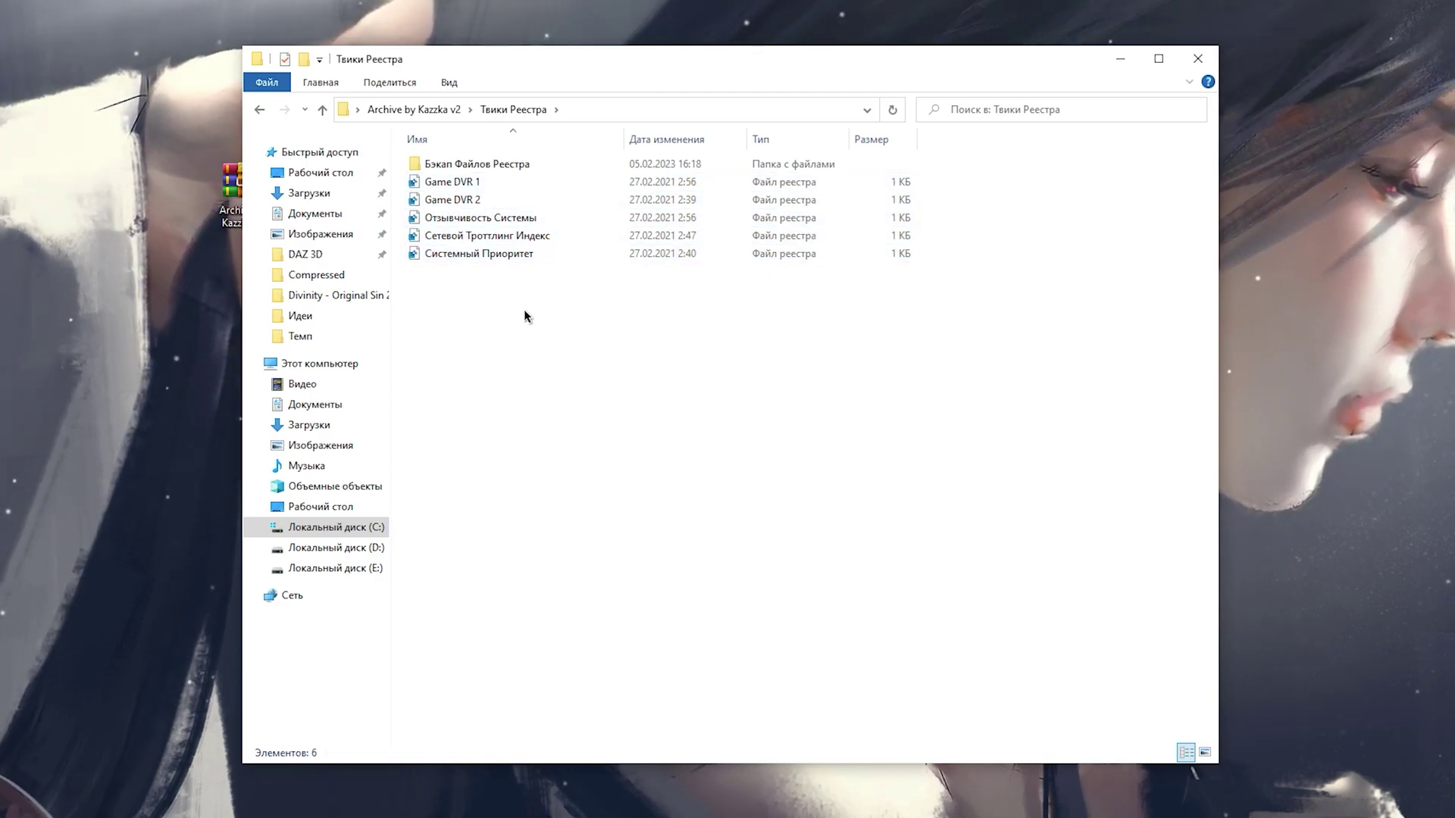
Step: Look through the Бэкап Файлов Реестра folder, including the #В картинках subfolder and the #Красиво расписал text file
double_click(493, 166)
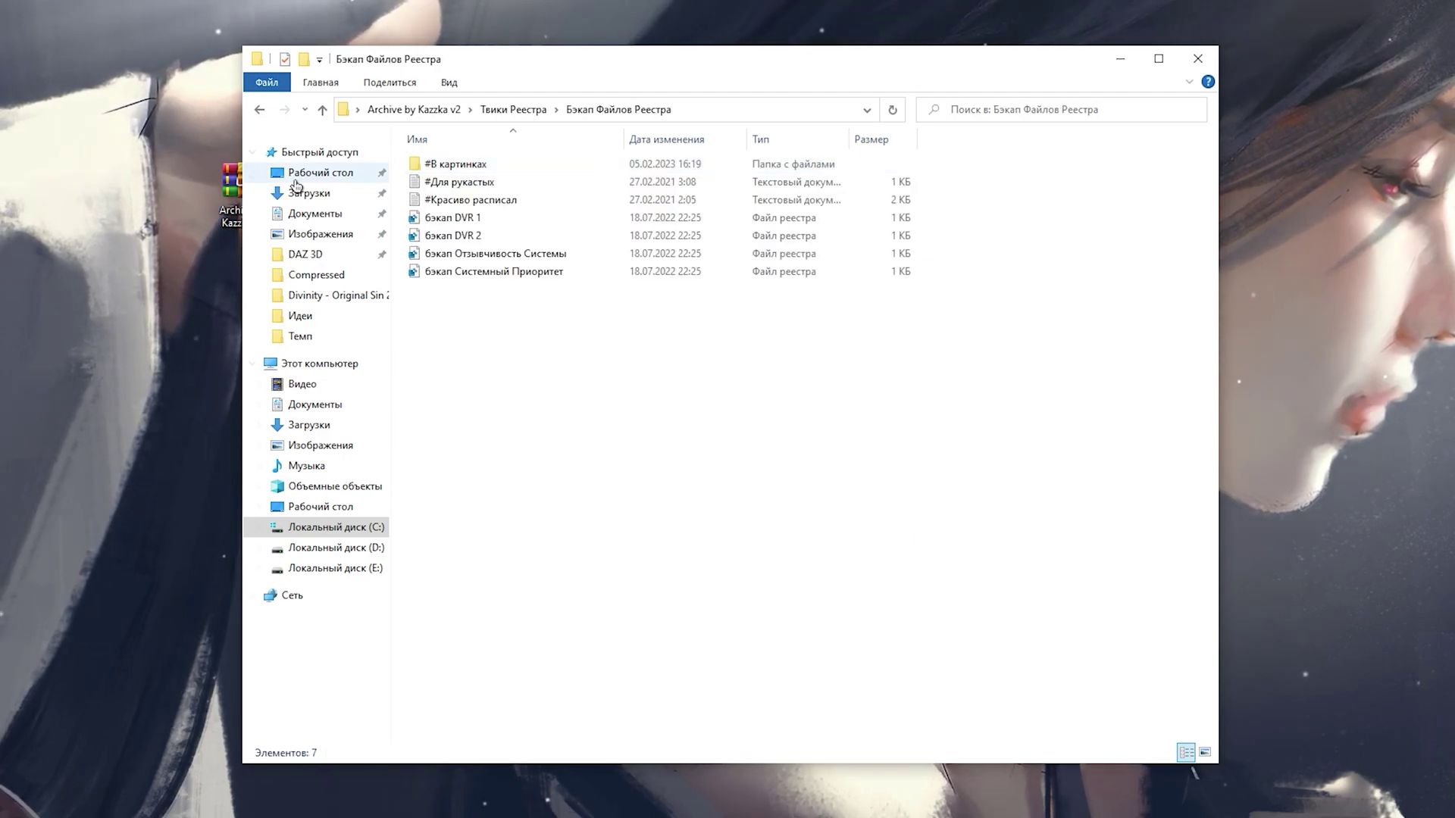
left_click_drag(952, 161, 807, 188)
left_click(477, 379)
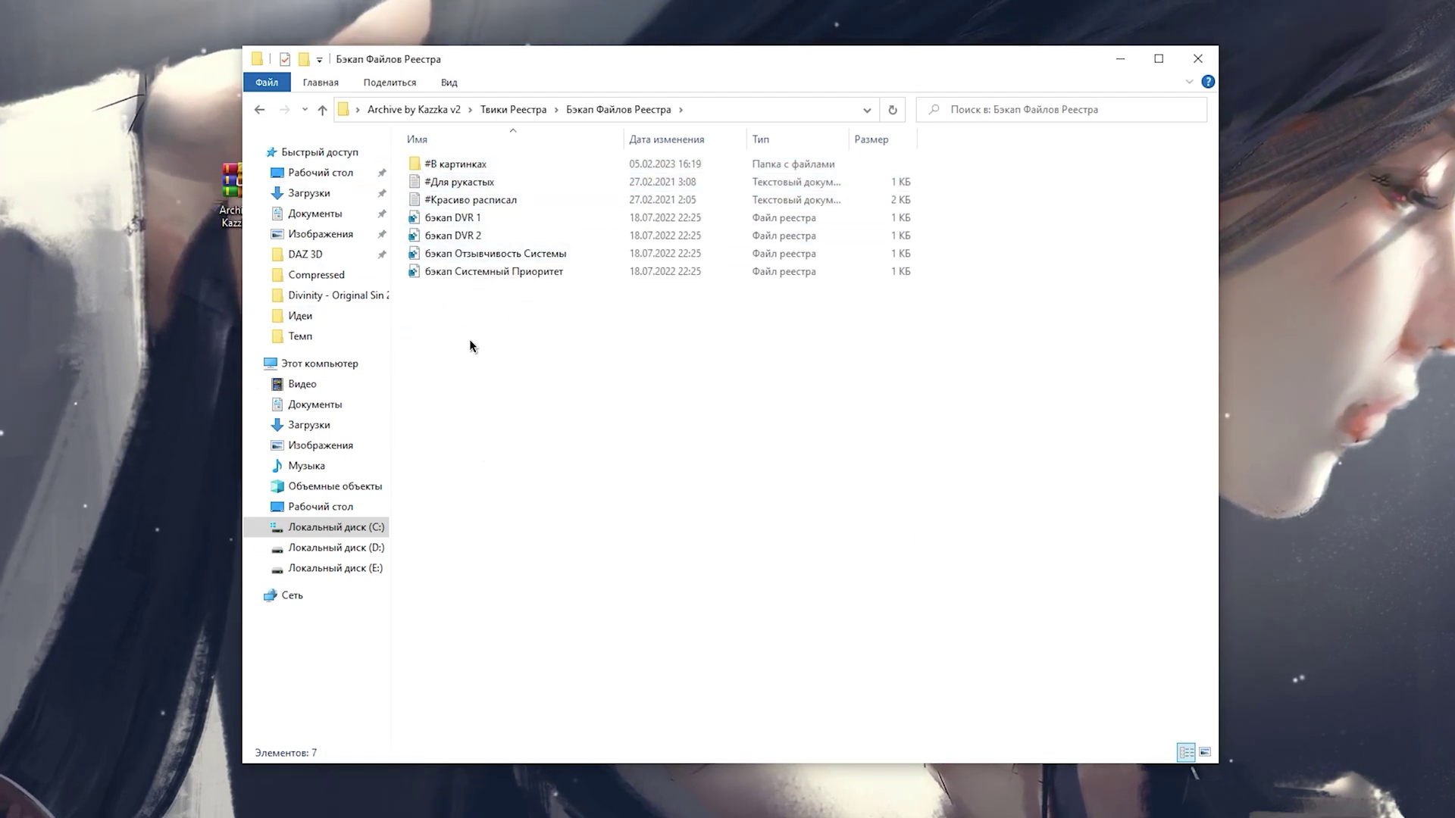
double_click(455, 164)
left_click(256, 104)
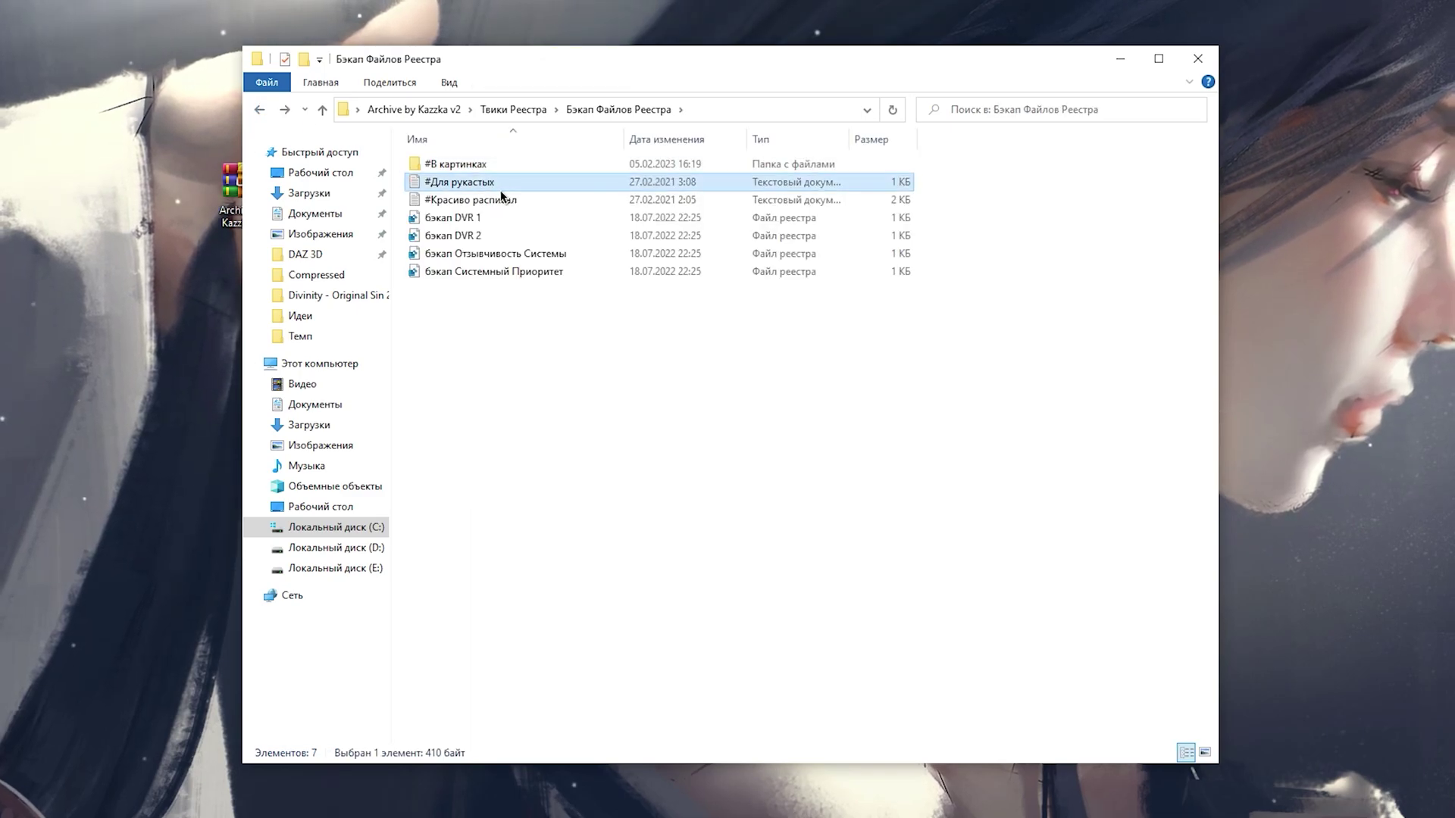
left_click(512, 203)
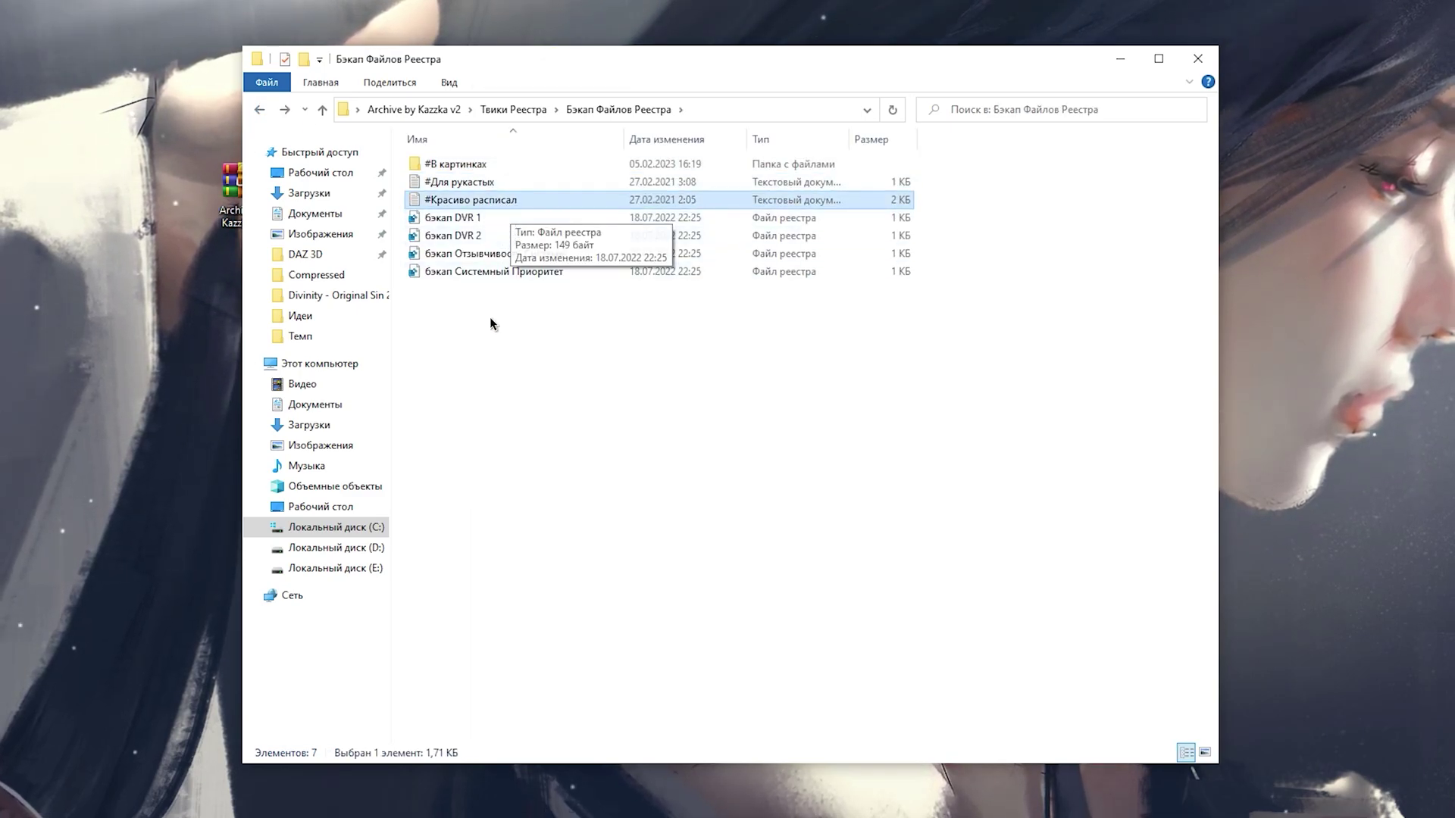
Step: Compare the registry tweak files in Твики Реестра with the backup registry files in Бэкап Файлов Реестра
key("BackSpace")
left_click_drag(461, 316, 439, 171)
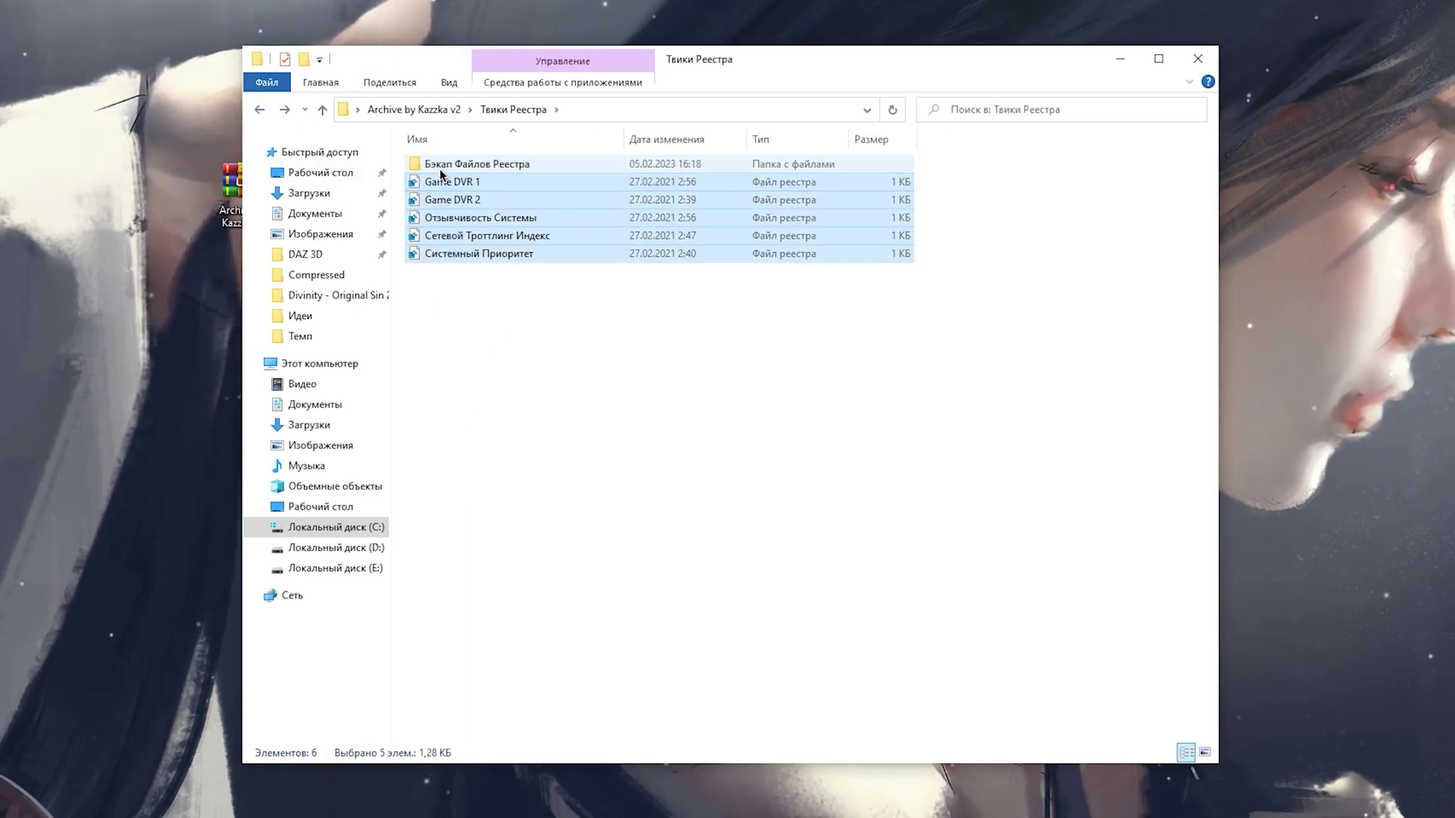
key("alt+Right")
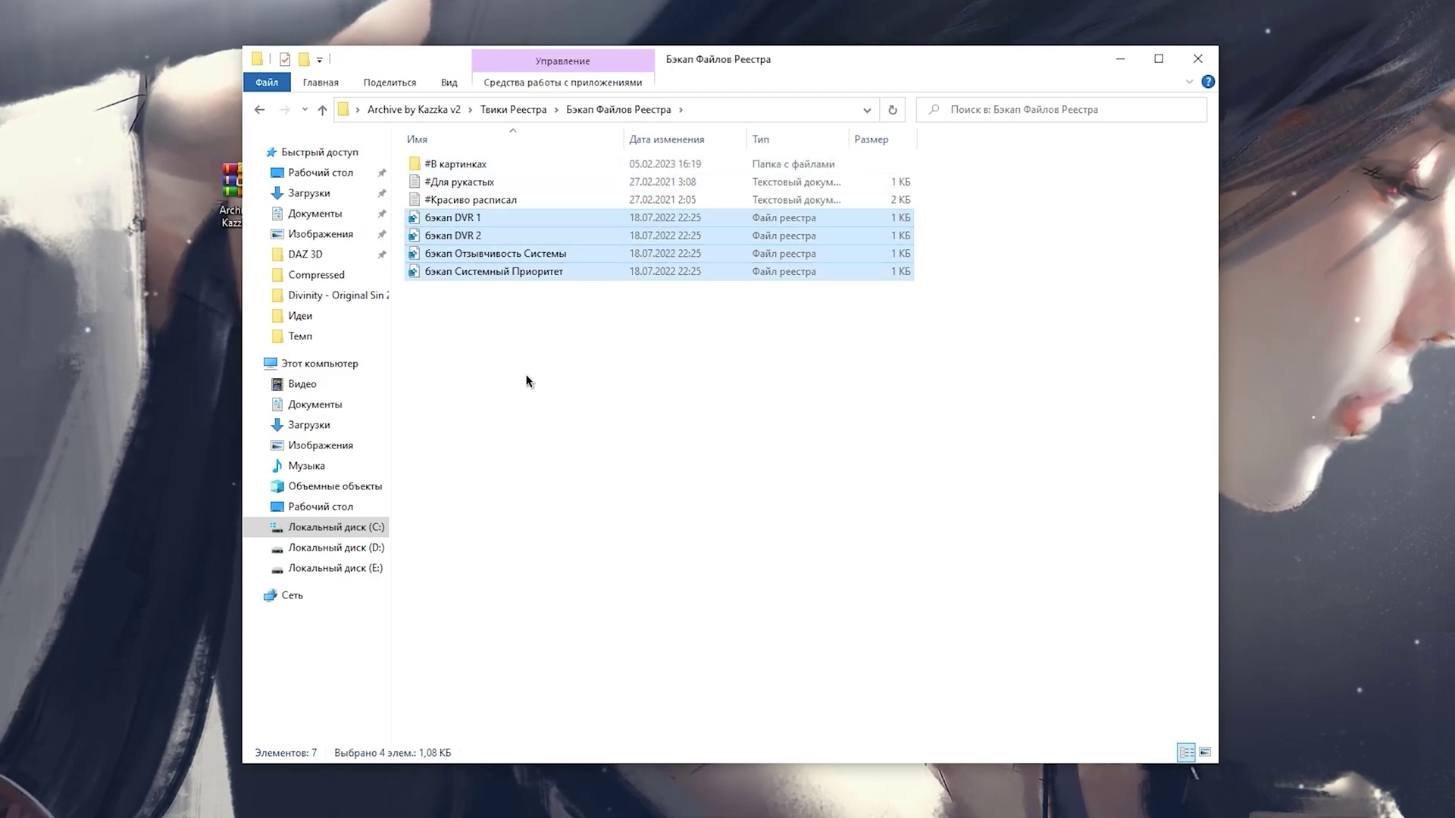
key("BackSpace")
left_click_drag(915, 190, 861, 195)
left_click(475, 276)
Step: Check the Слияние command for each registry file from Game DVR 1 through Системный Приоритет, and return to the main archive folder
right_click(458, 179)
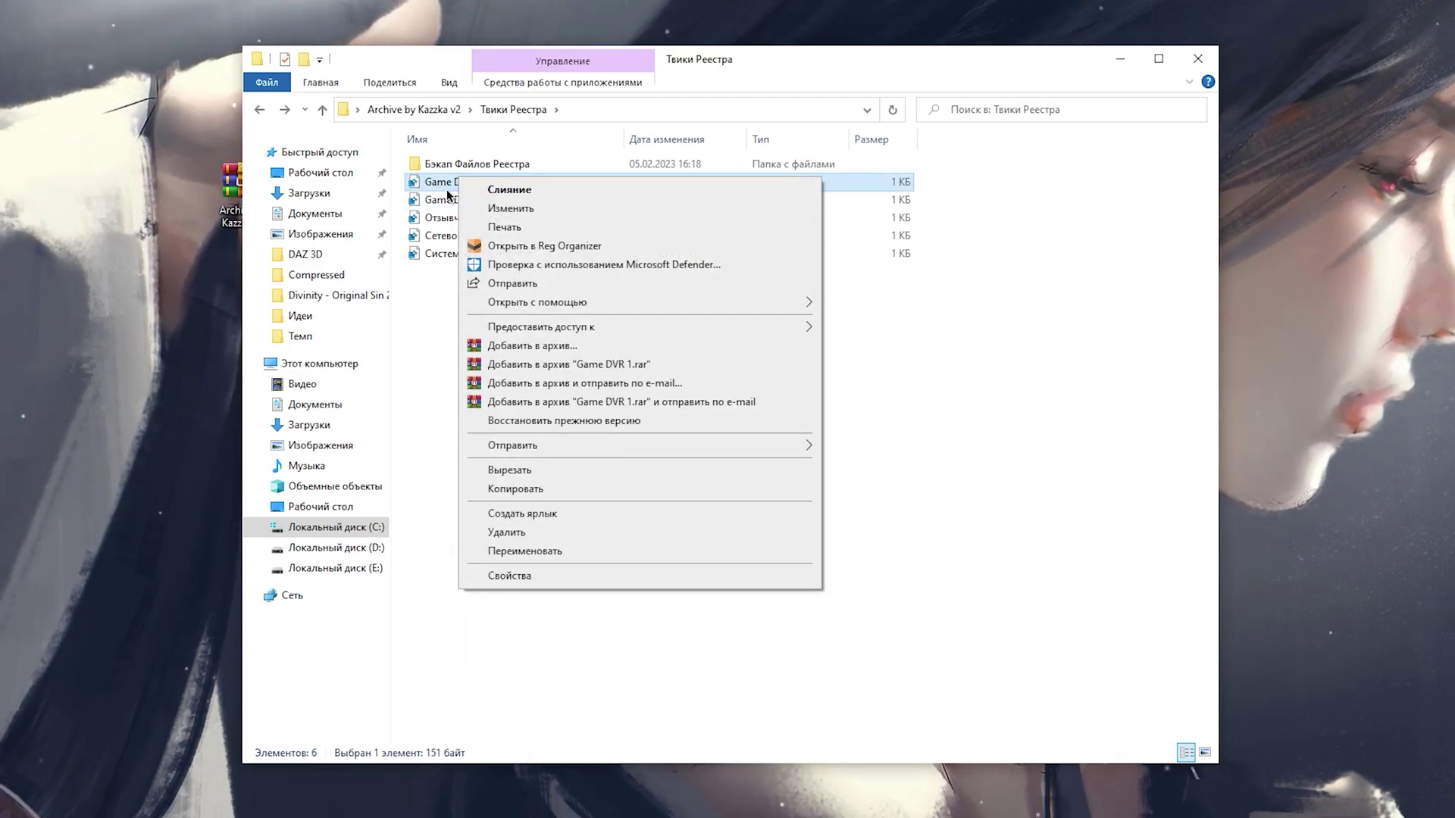
left_click(466, 199)
right_click(484, 194)
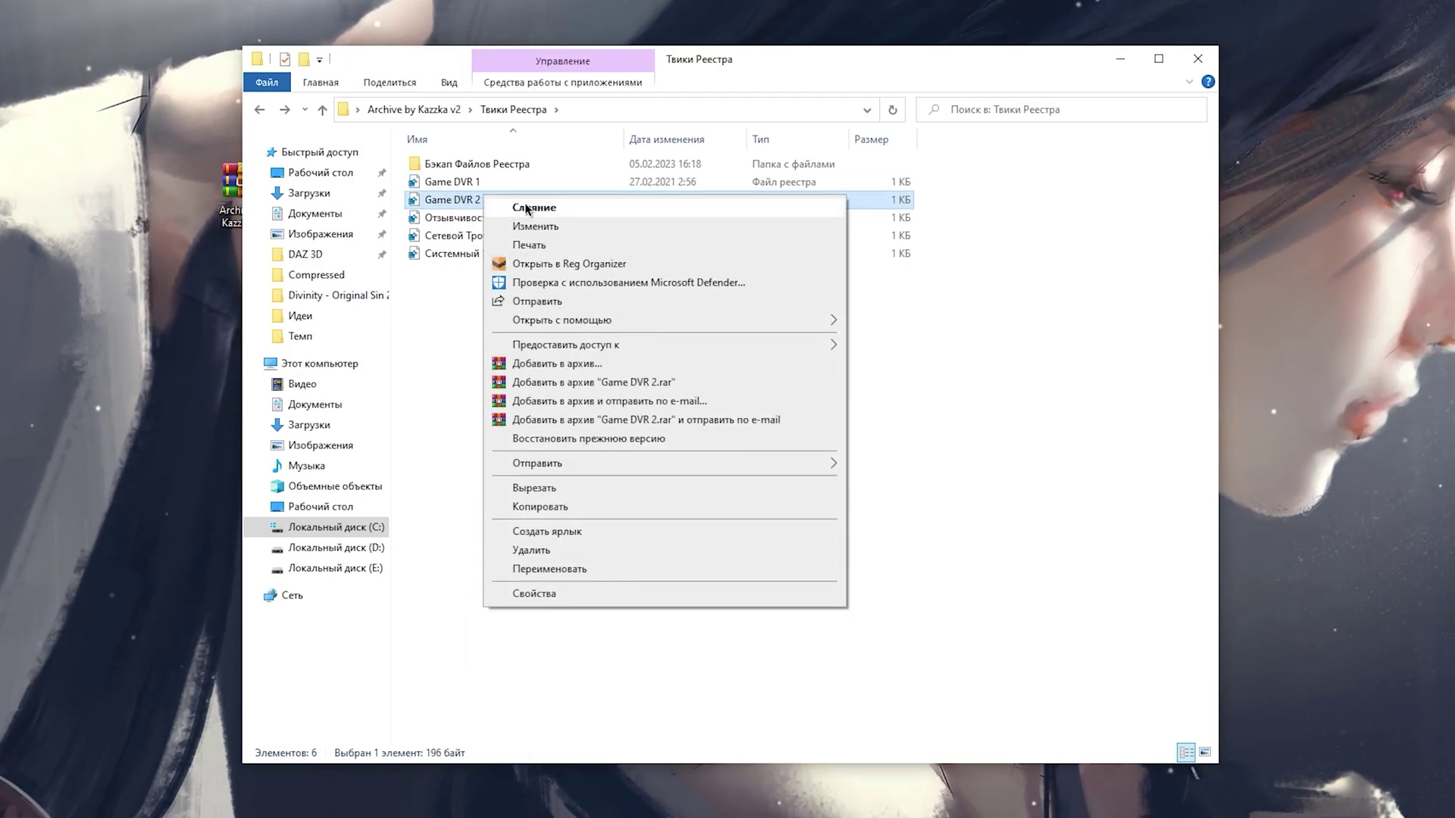
left_click(471, 337)
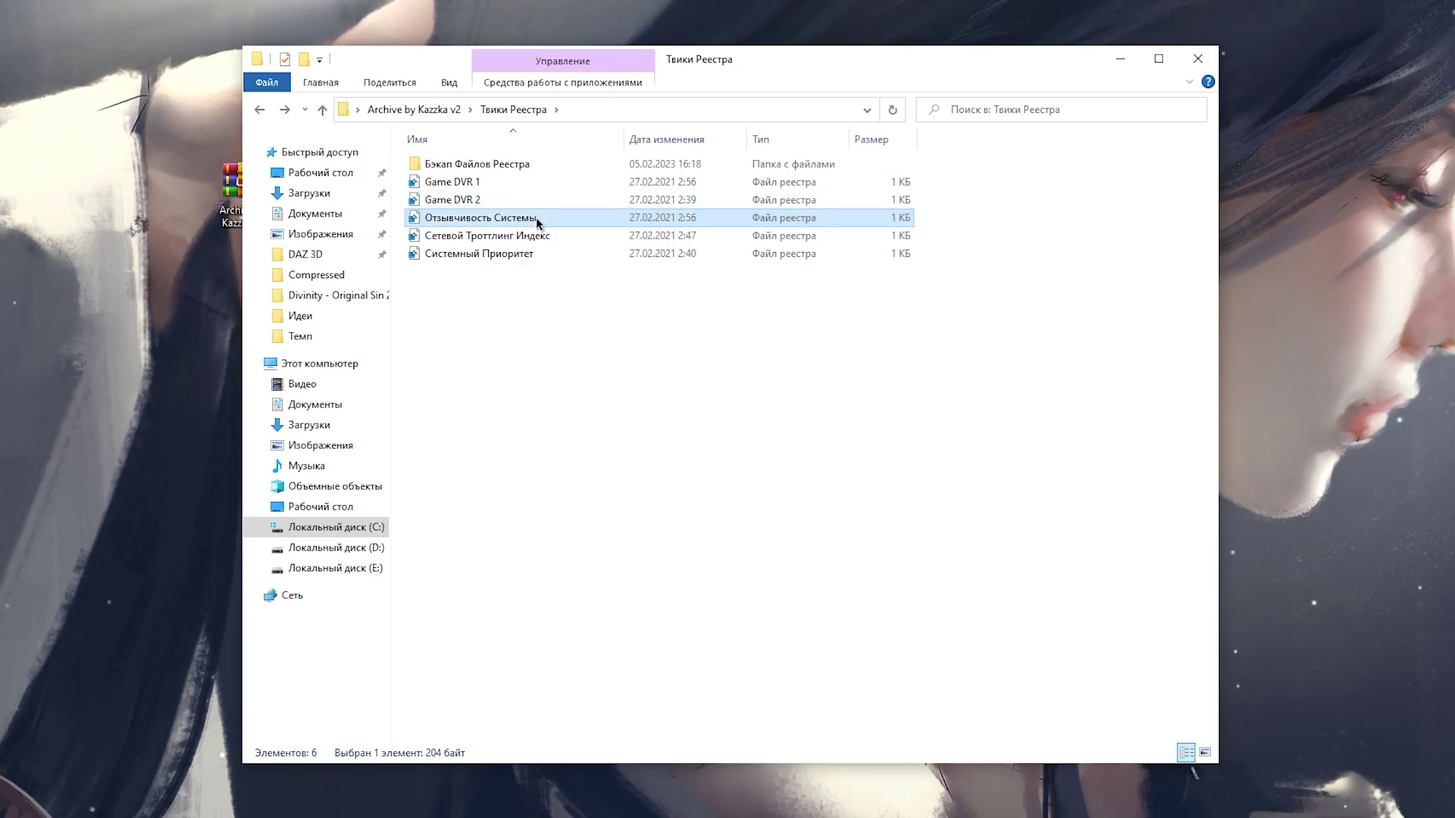
right_click(534, 218)
left_click(480, 235)
right_click(553, 236)
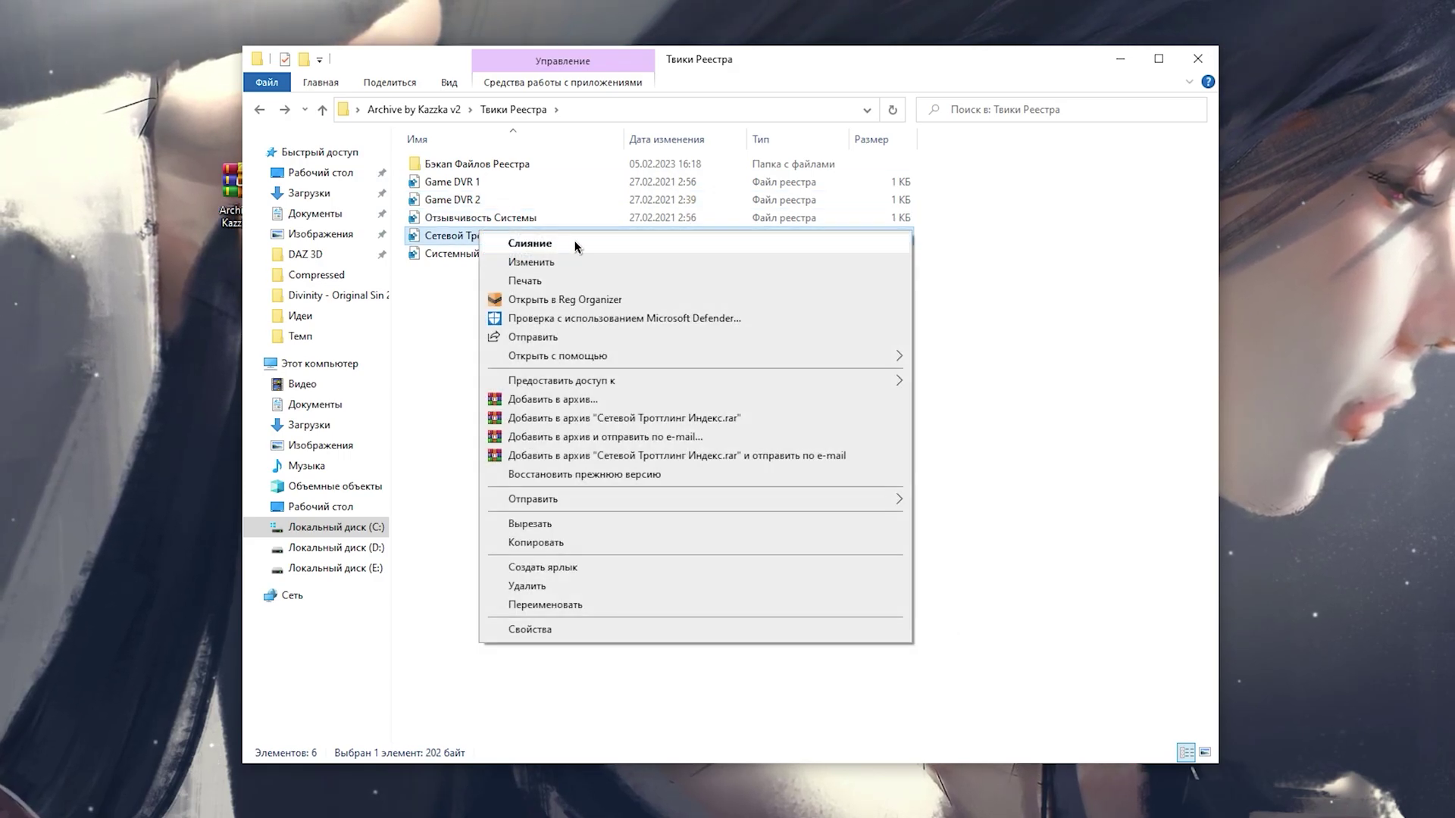
left_click(464, 254)
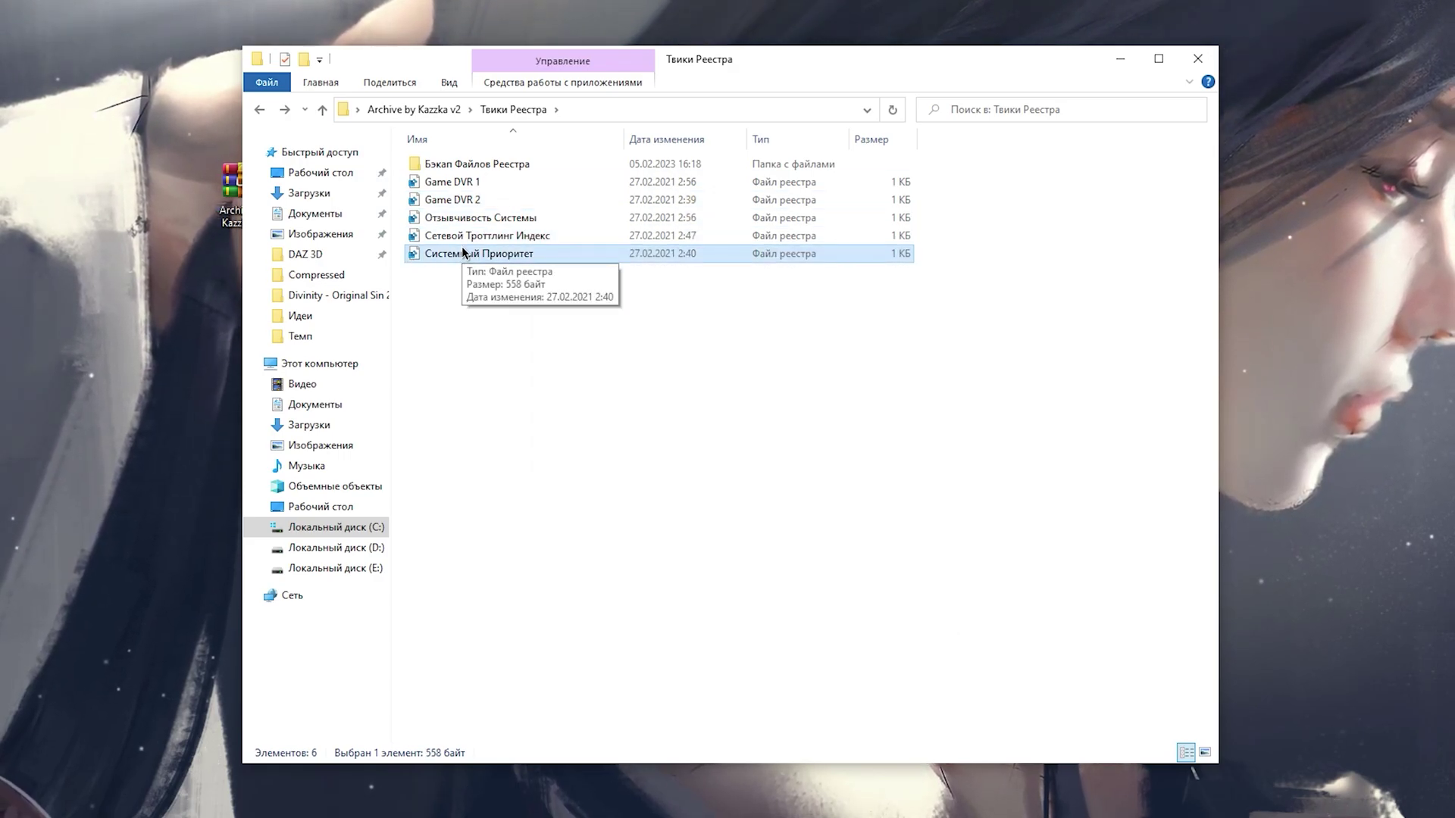
right_click(464, 254)
key("BackSpace")
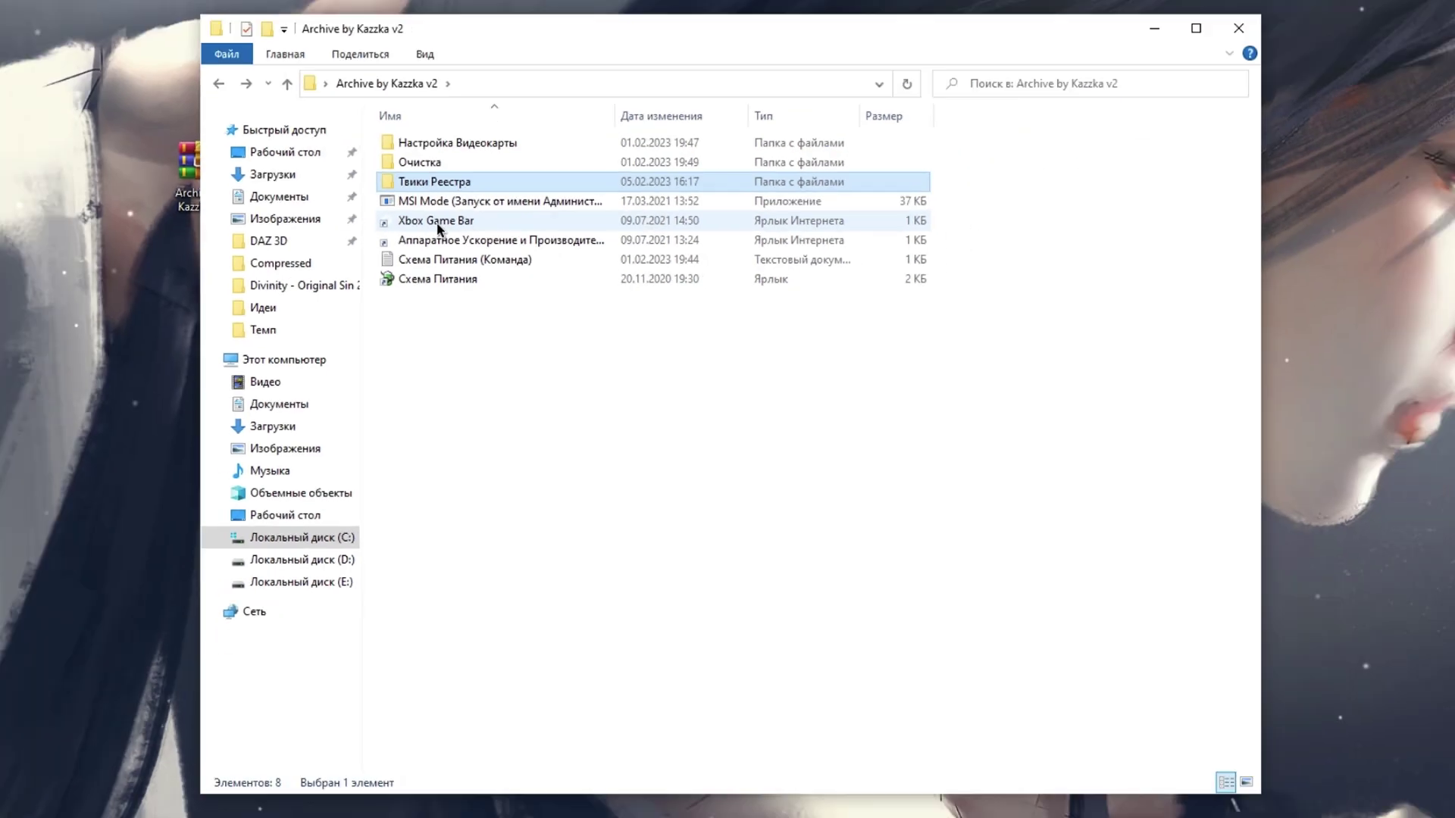
Step: Open the Xbox Game Bar settings and check the Xbox Game Bar, Игровой режим and Записи options
double_click(460, 238)
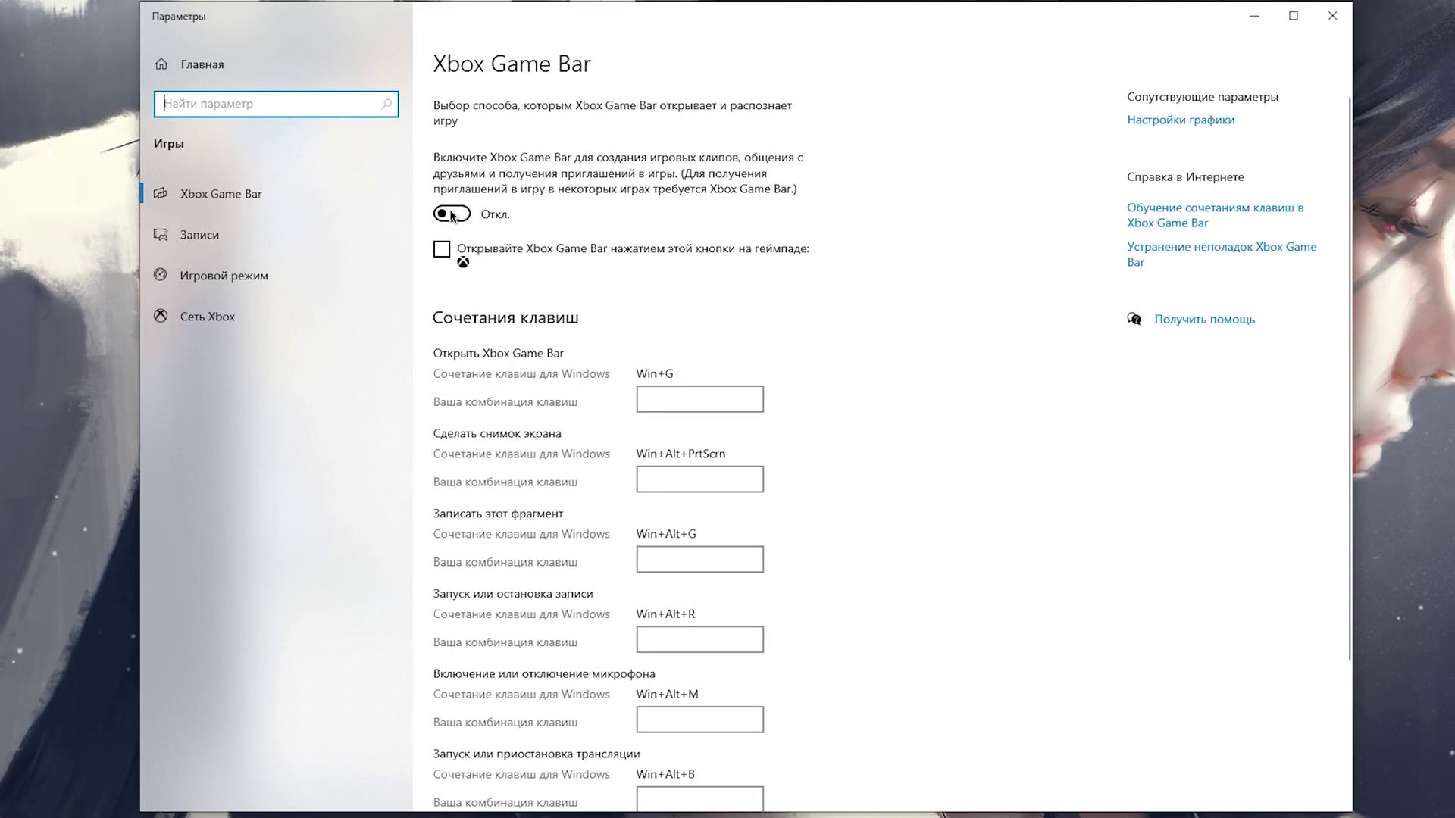
left_click(265, 270)
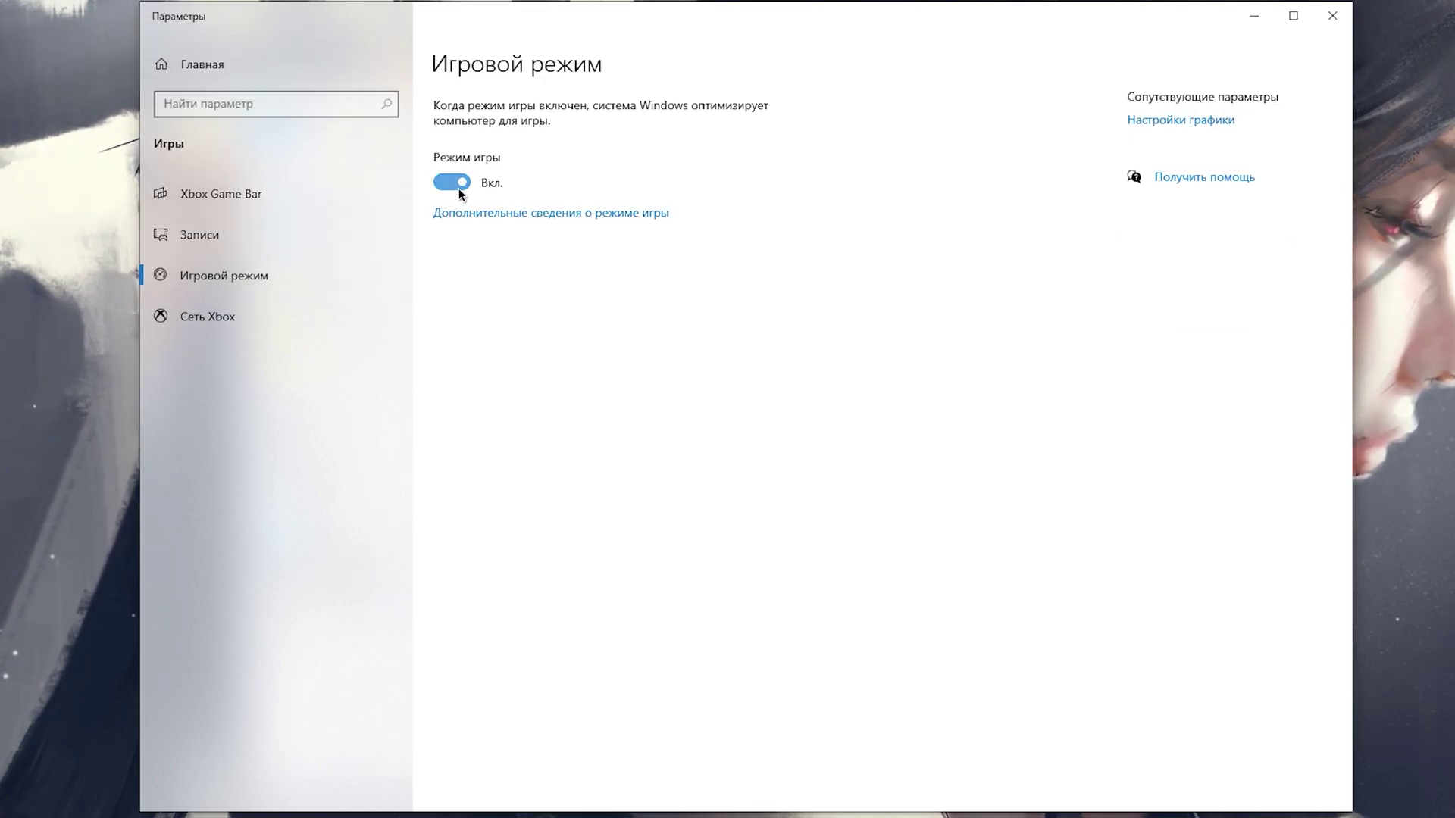
left_click(262, 237)
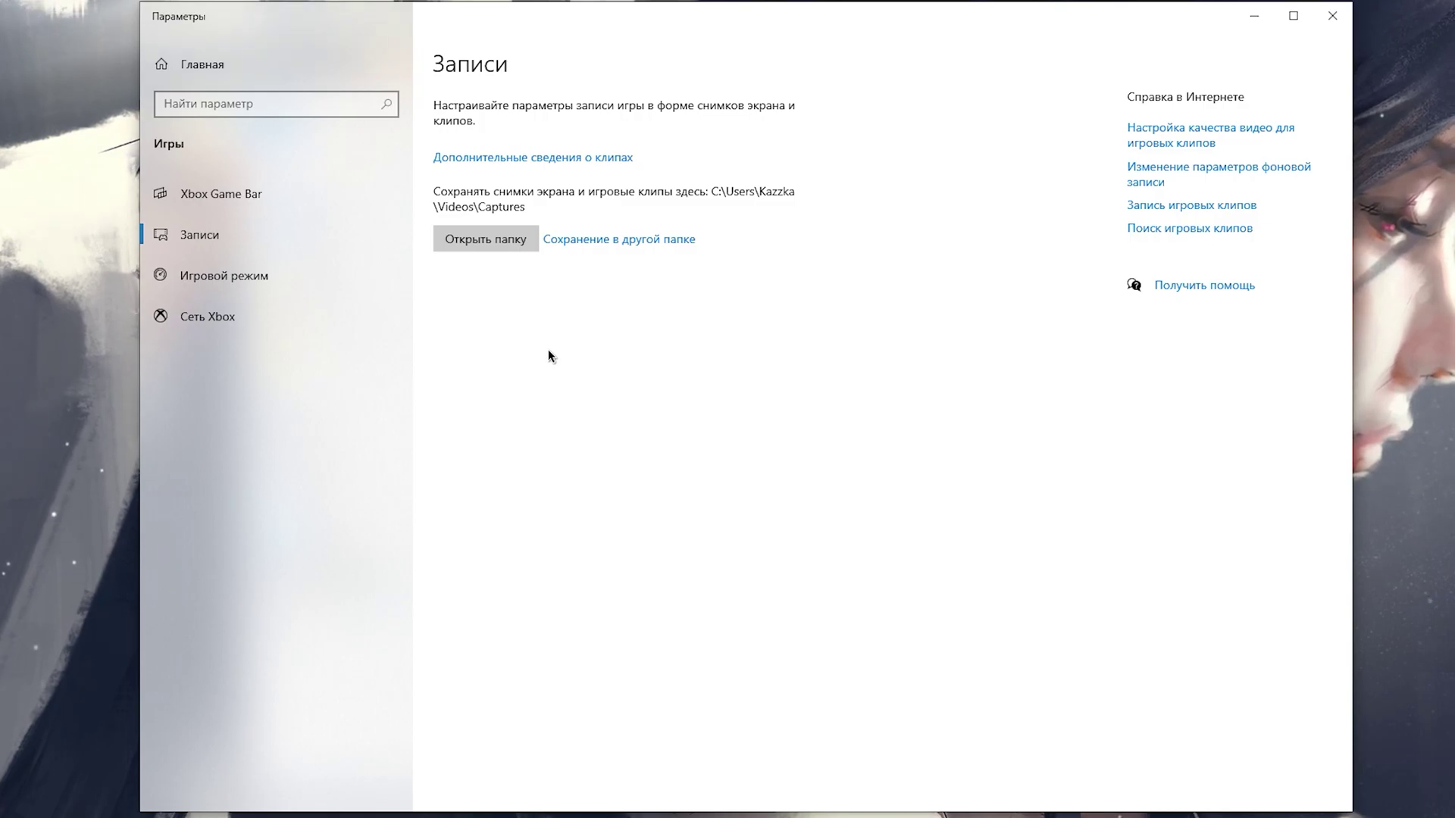
Step: Open the Фоновые приложения privacy settings and leave permission for apps to run in the background turned off
left_click(233, 66)
left_click(472, 496)
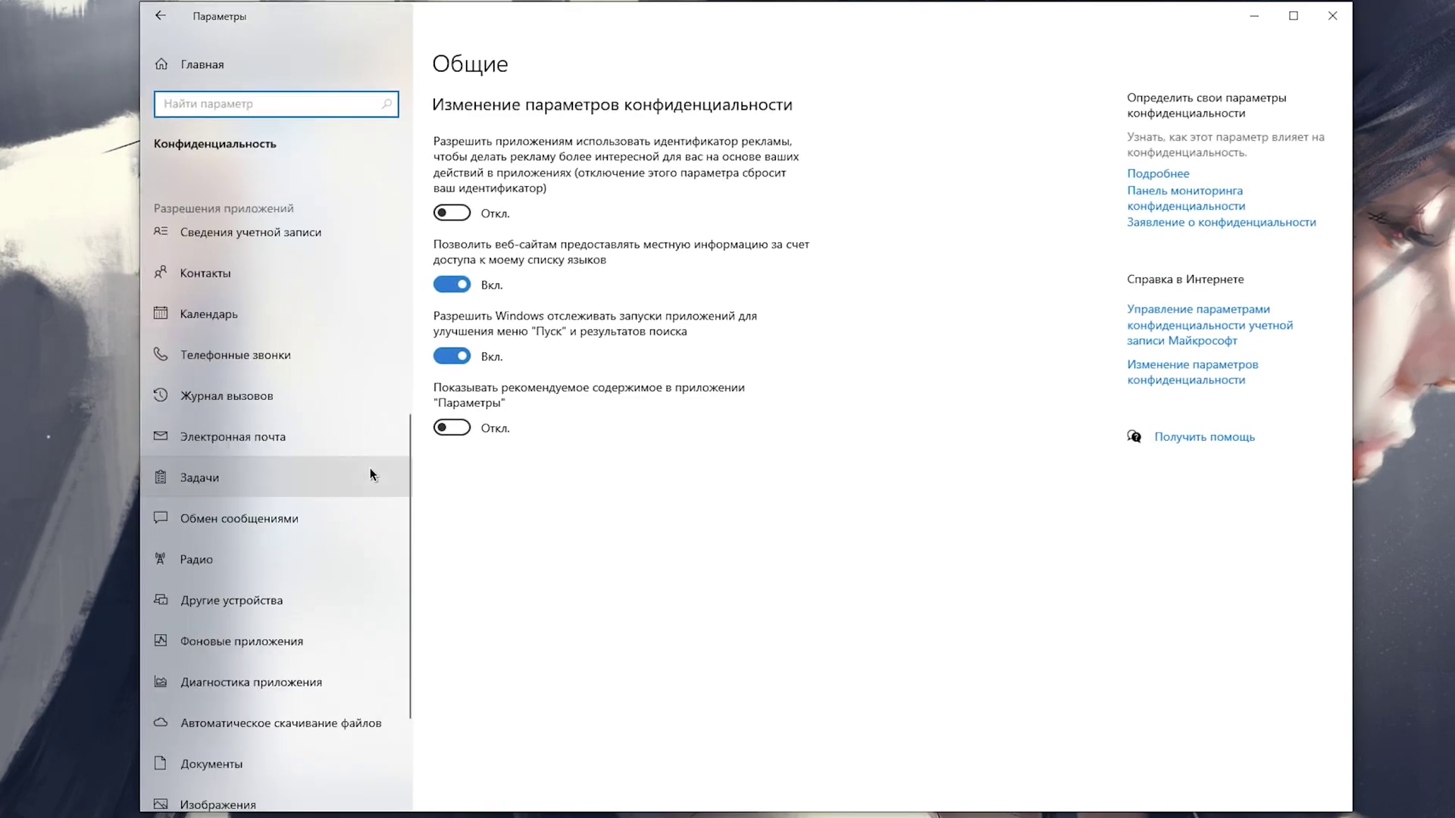
scroll(371, 468, "down", 8)
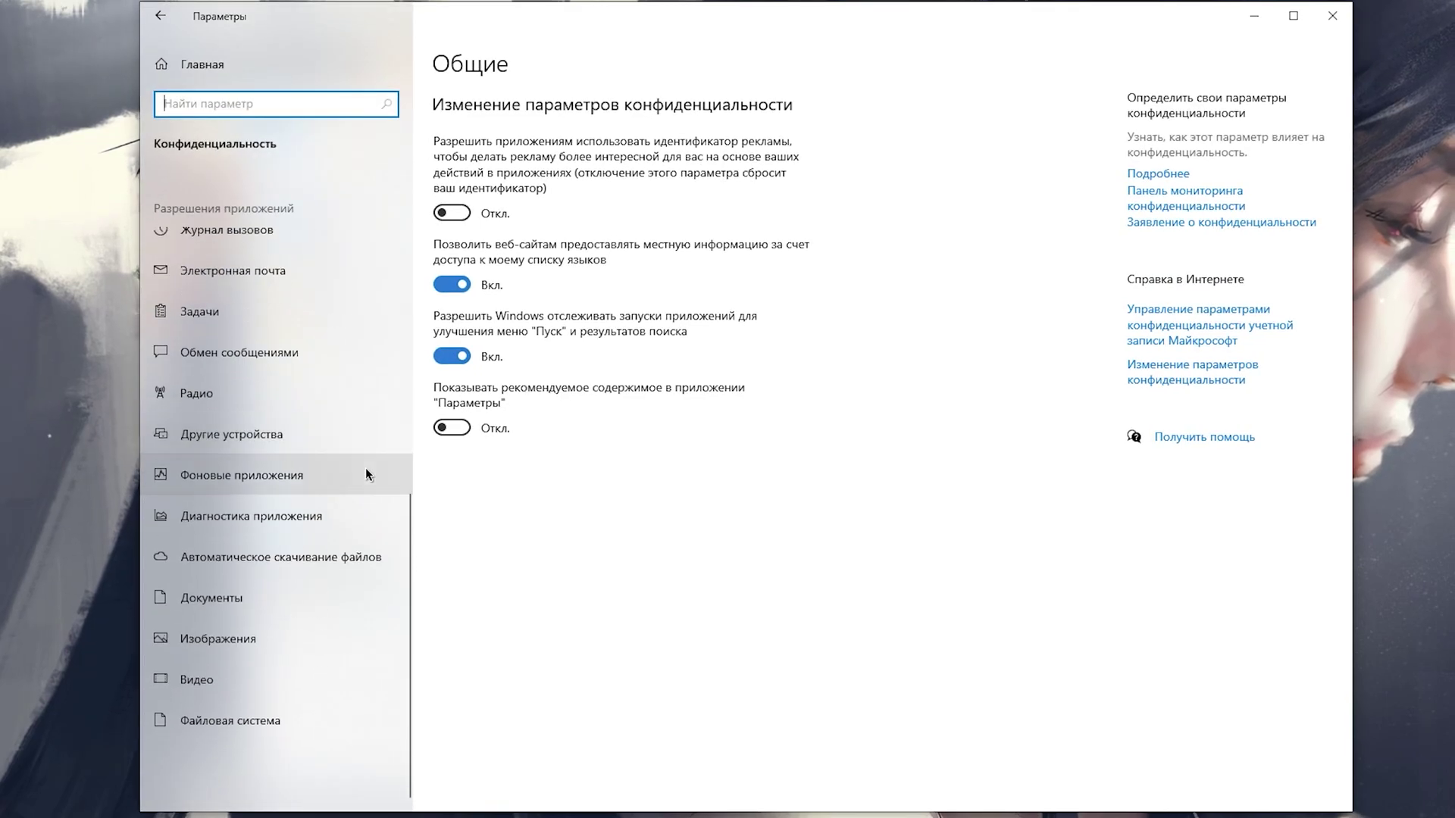
left_click(303, 471)
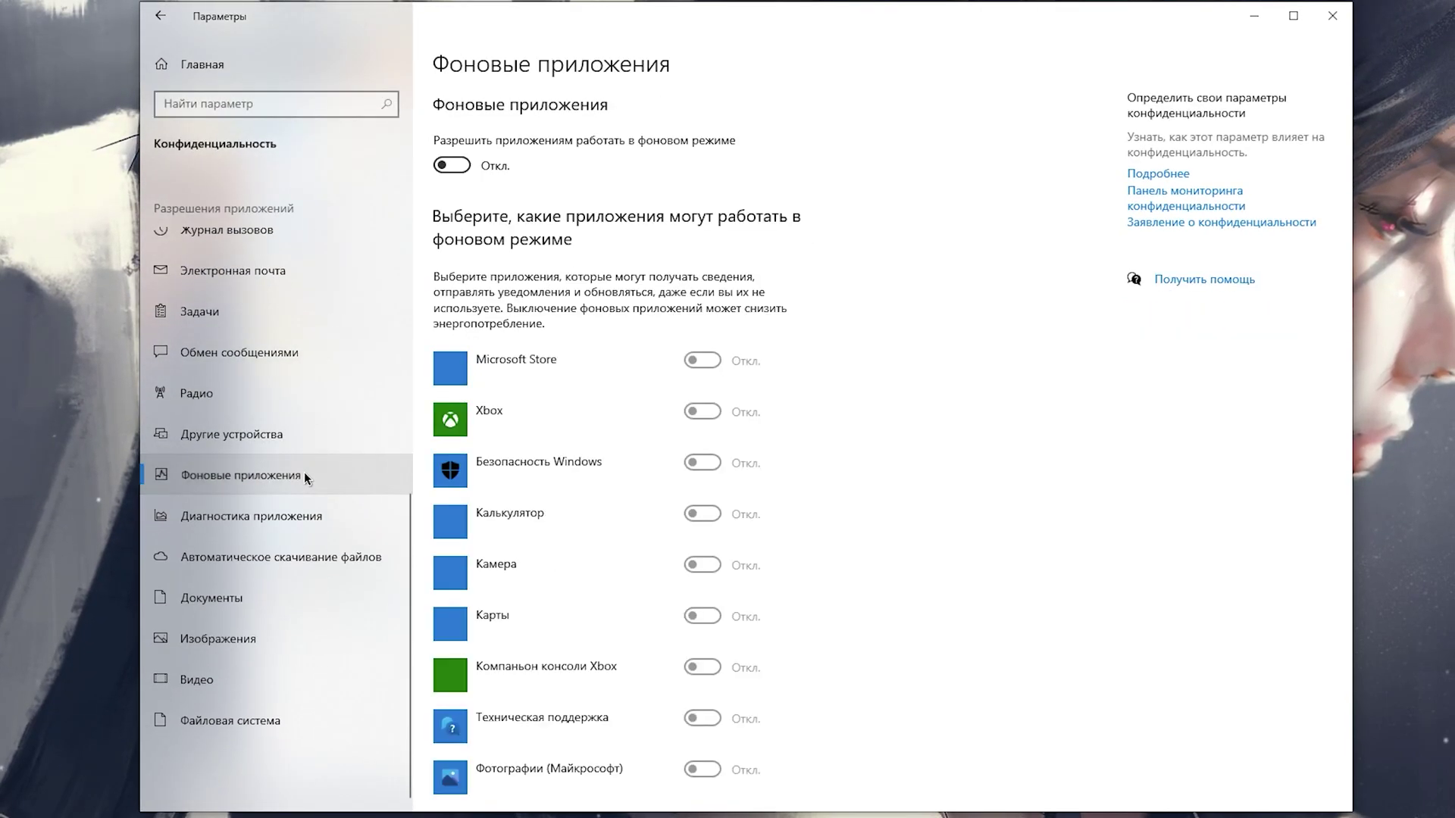
left_click(454, 167)
left_click(458, 169)
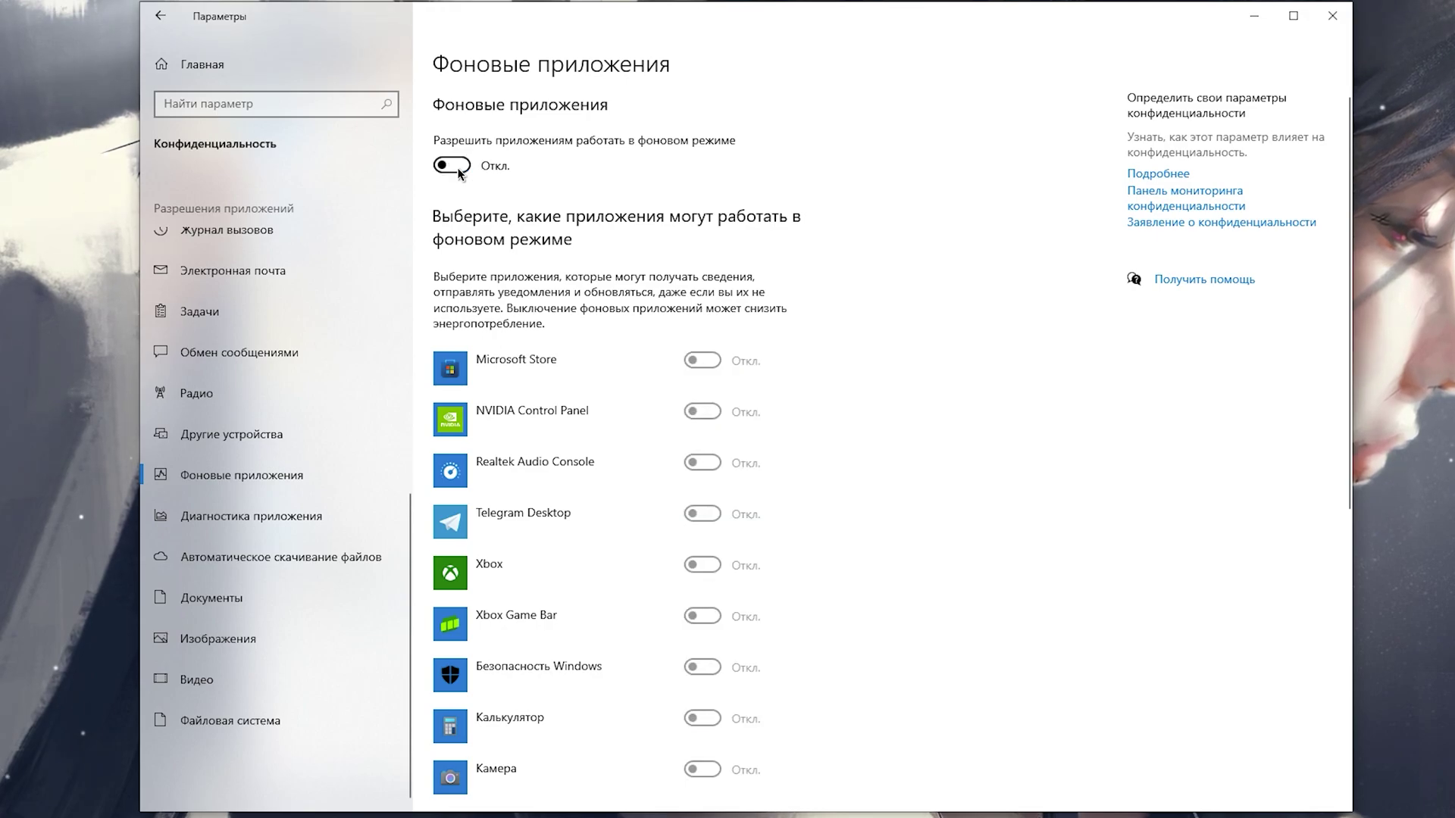
Step: Turn background apps on to review the individual app permissions, and switch background apps off again
left_click(455, 166)
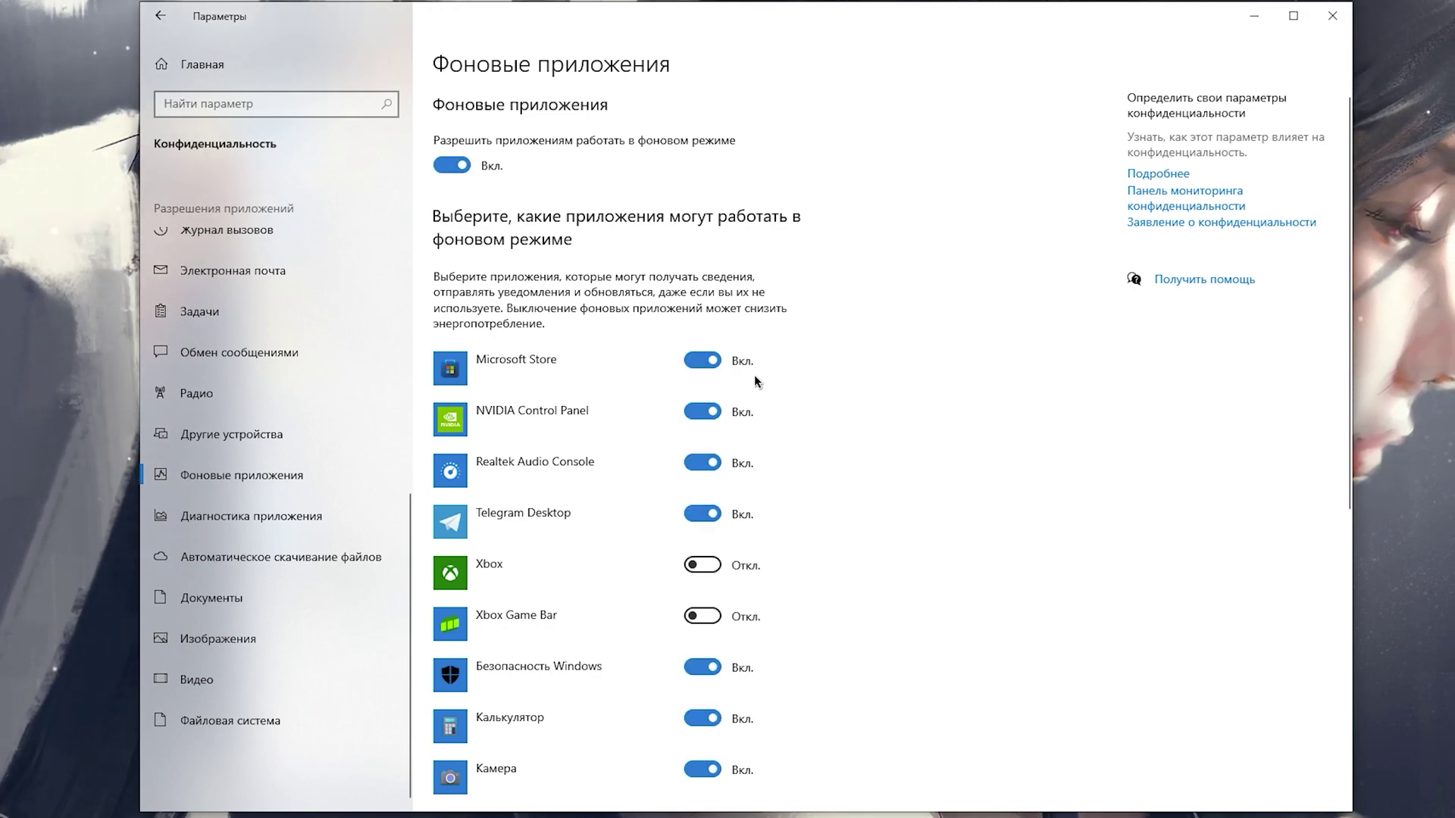
scroll(754, 379, "down", 3)
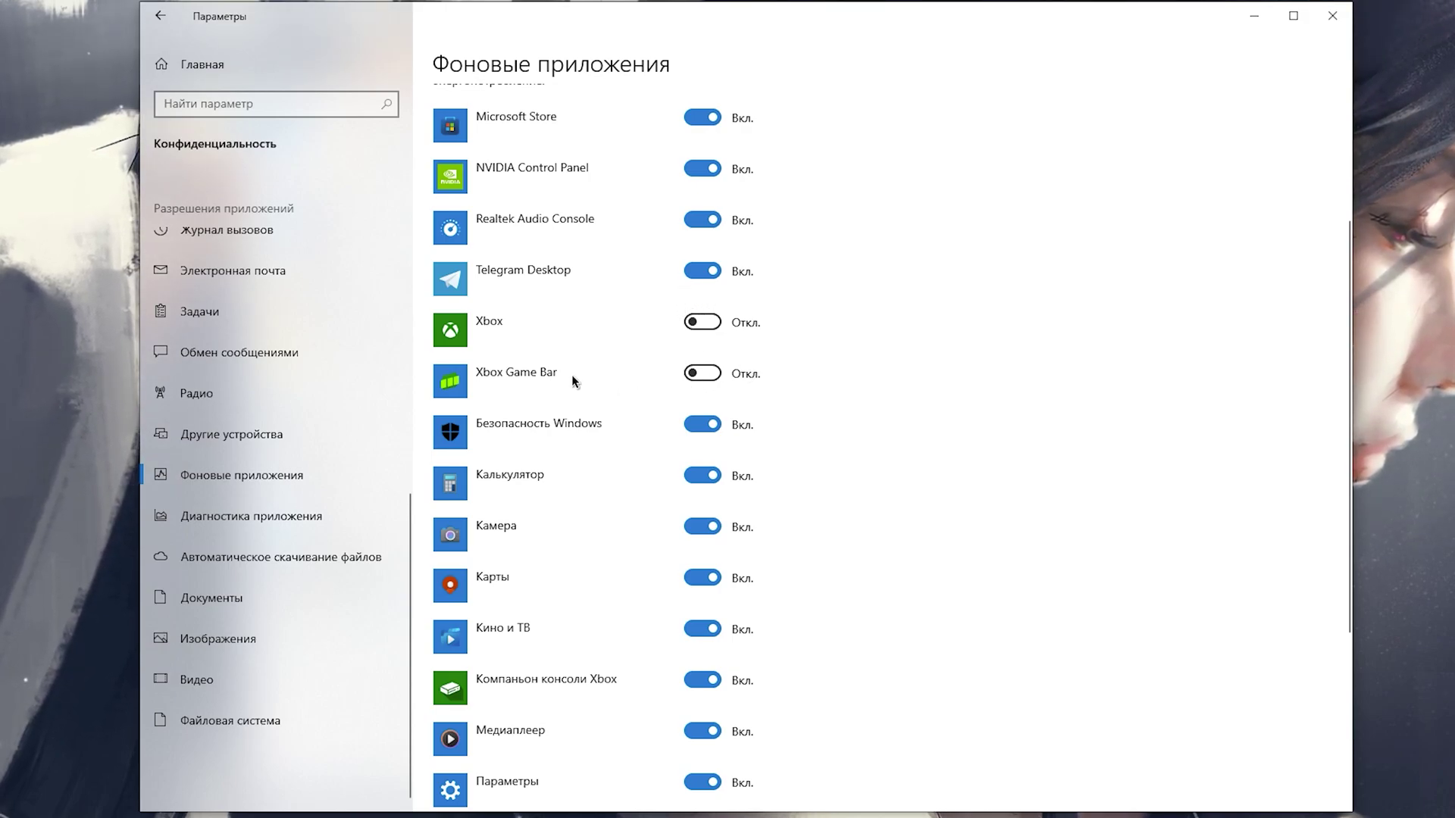
scroll(747, 368, "down", 4)
scroll(754, 394, "up", 8)
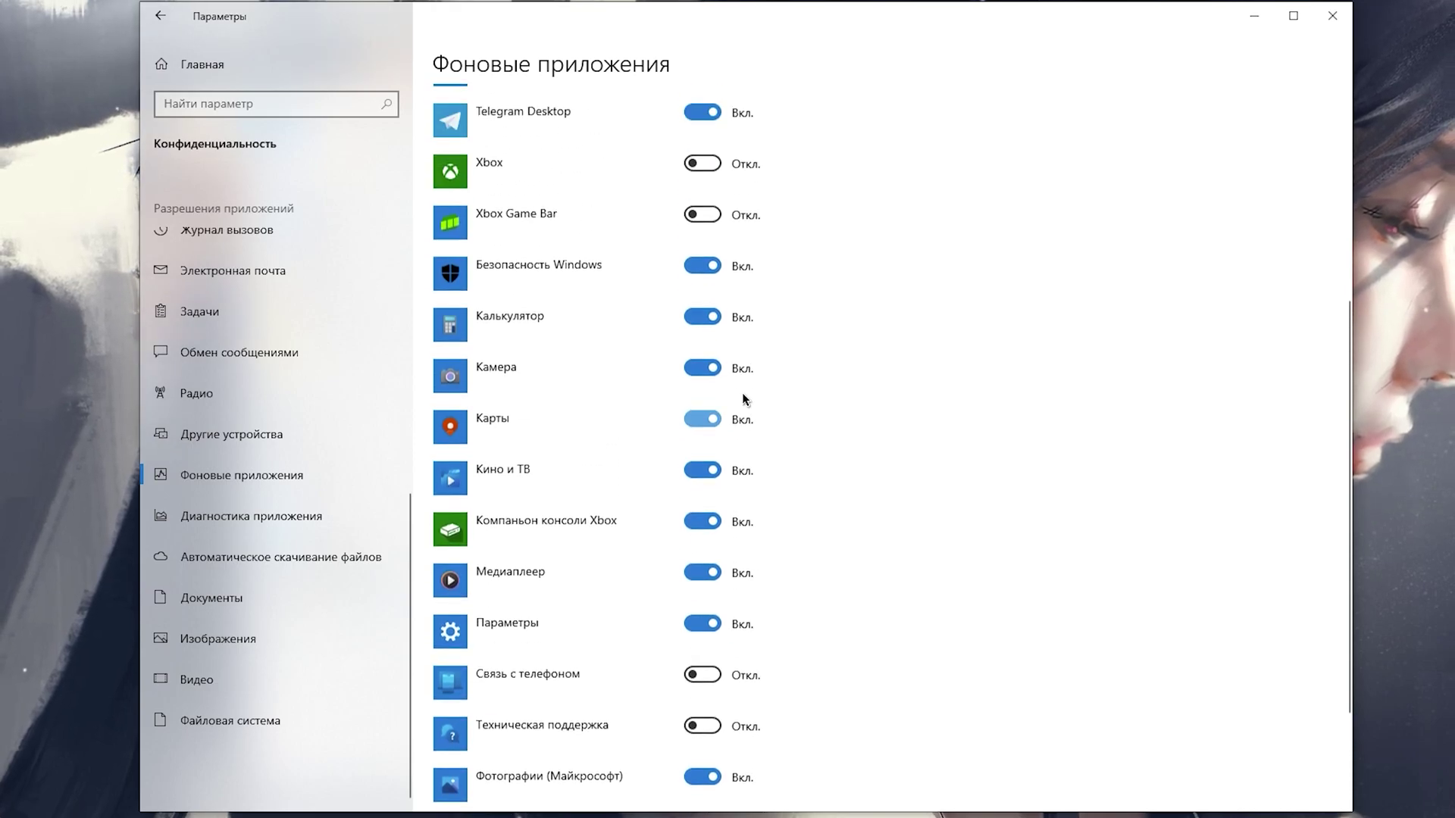
left_click(474, 166)
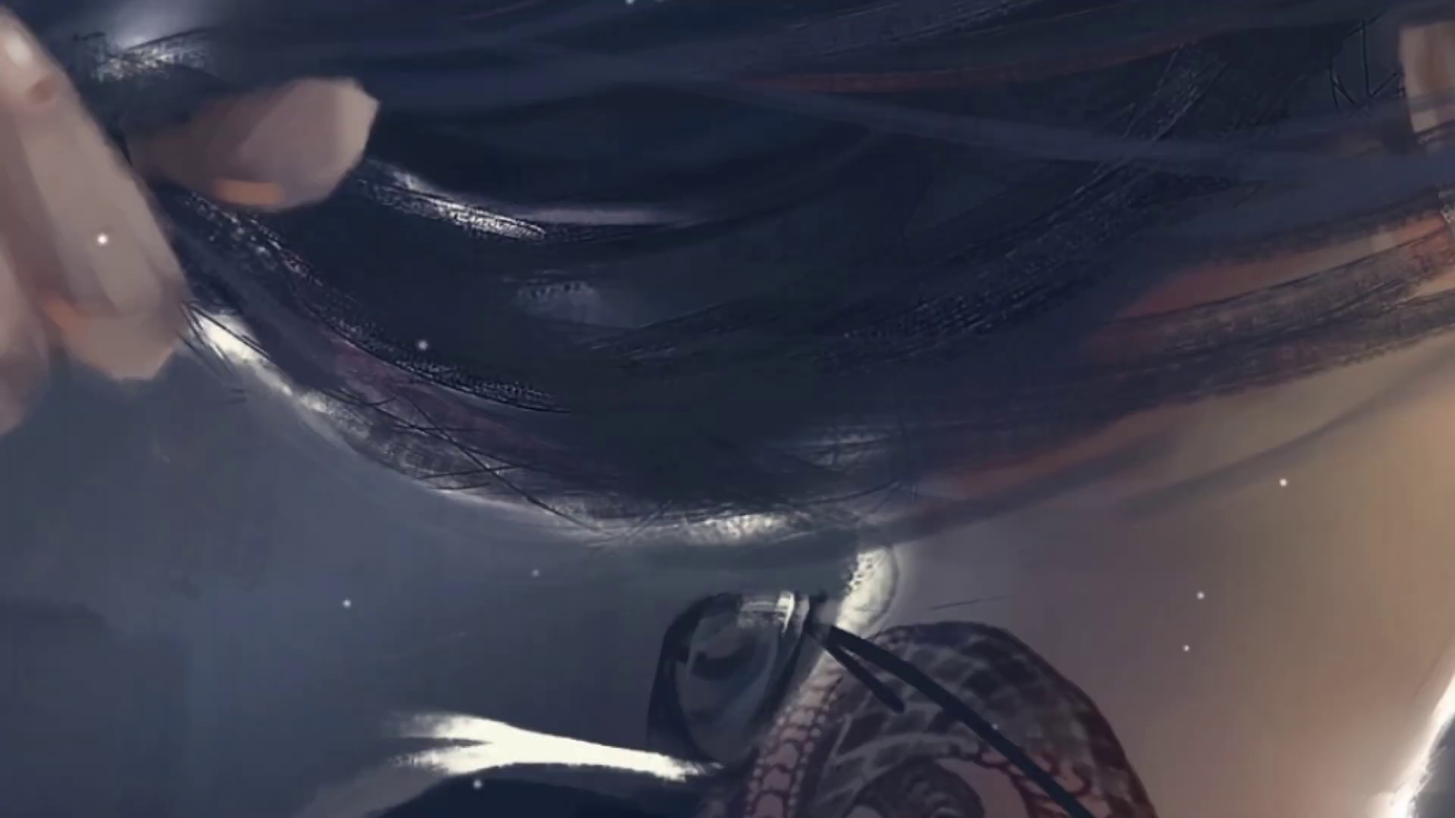